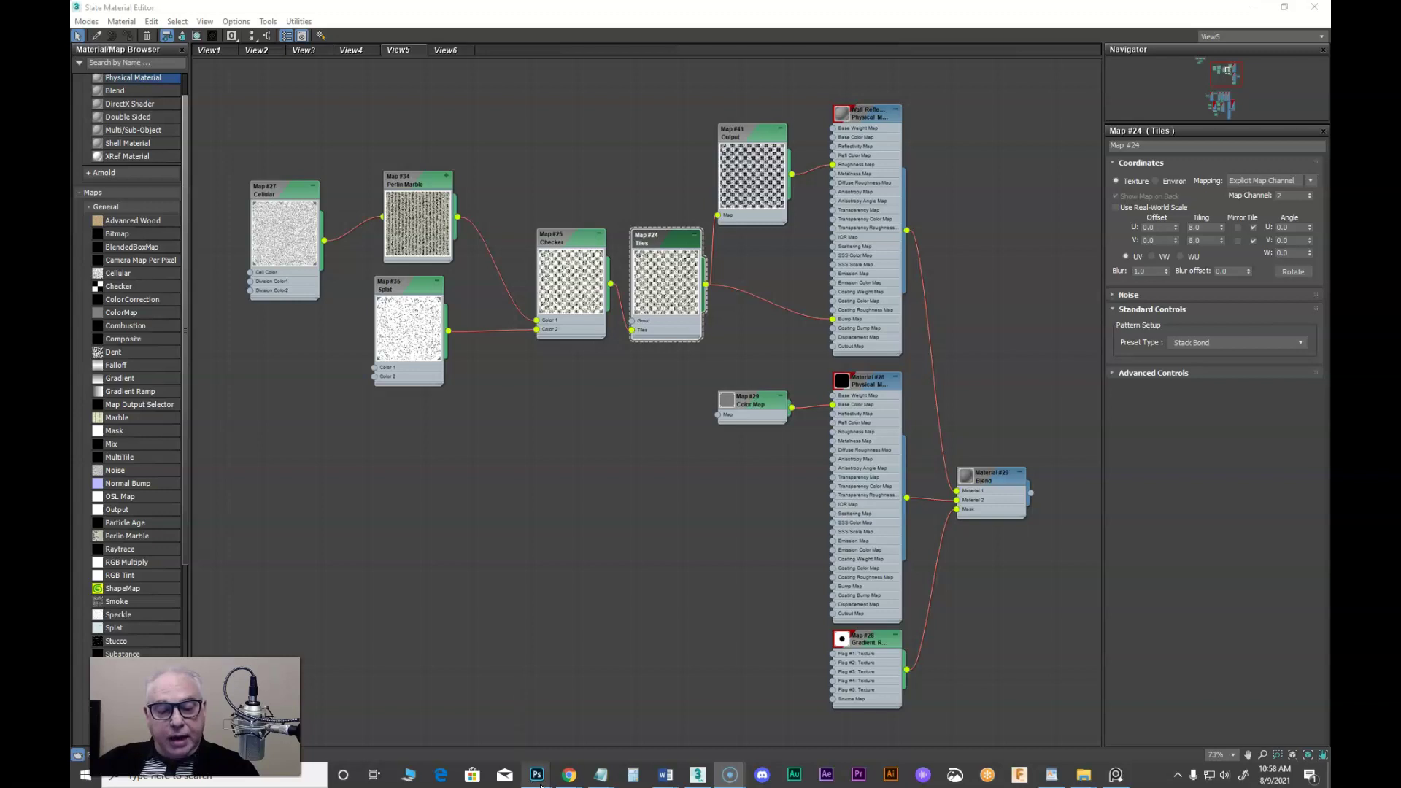
Switch to Chrome Loop Stages.tif in Photoshop and briefly show Layer 30 to view the finished render, hiding it again.
{"action": "mouse_move", "coordinate": [536, 774]}
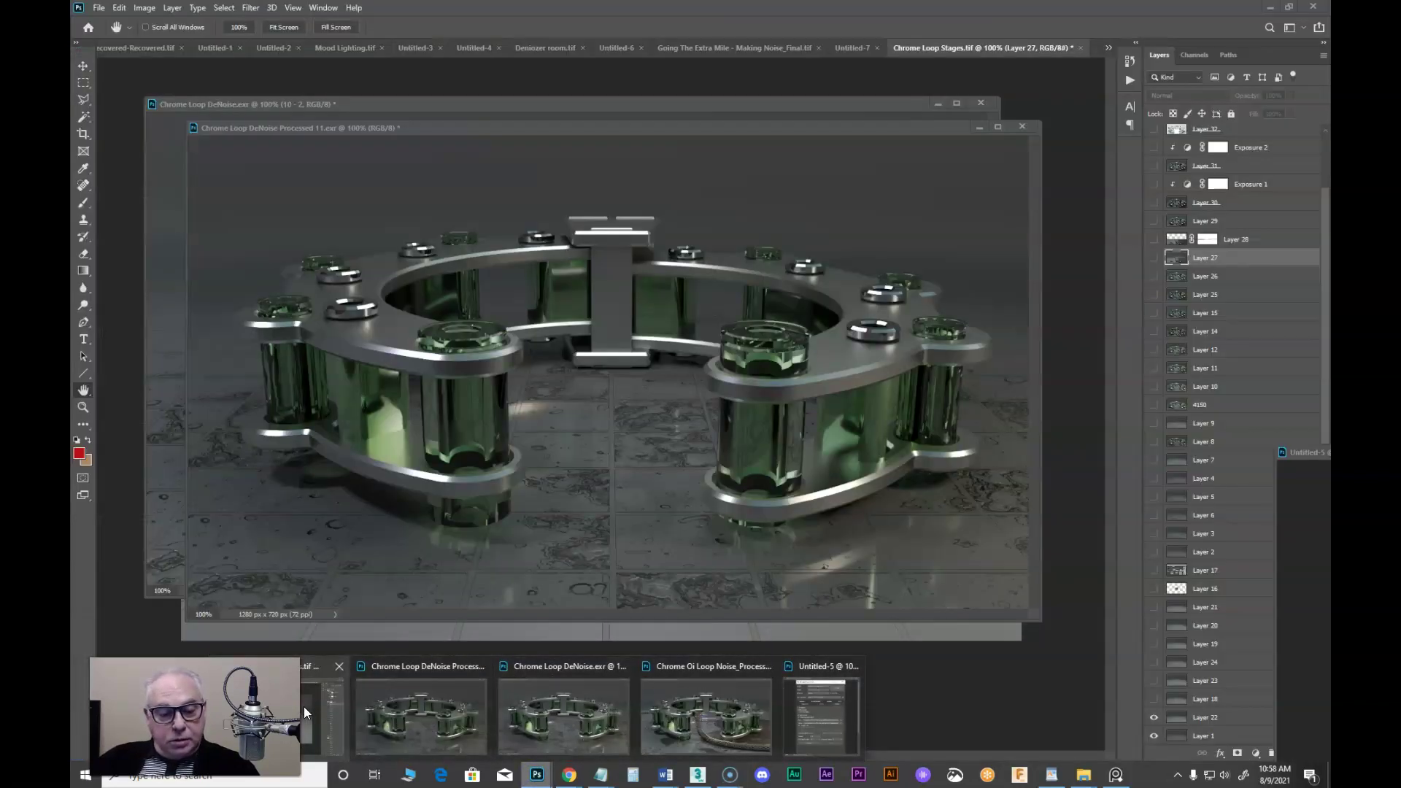
{"action": "left_click", "coordinate": [307, 707]}
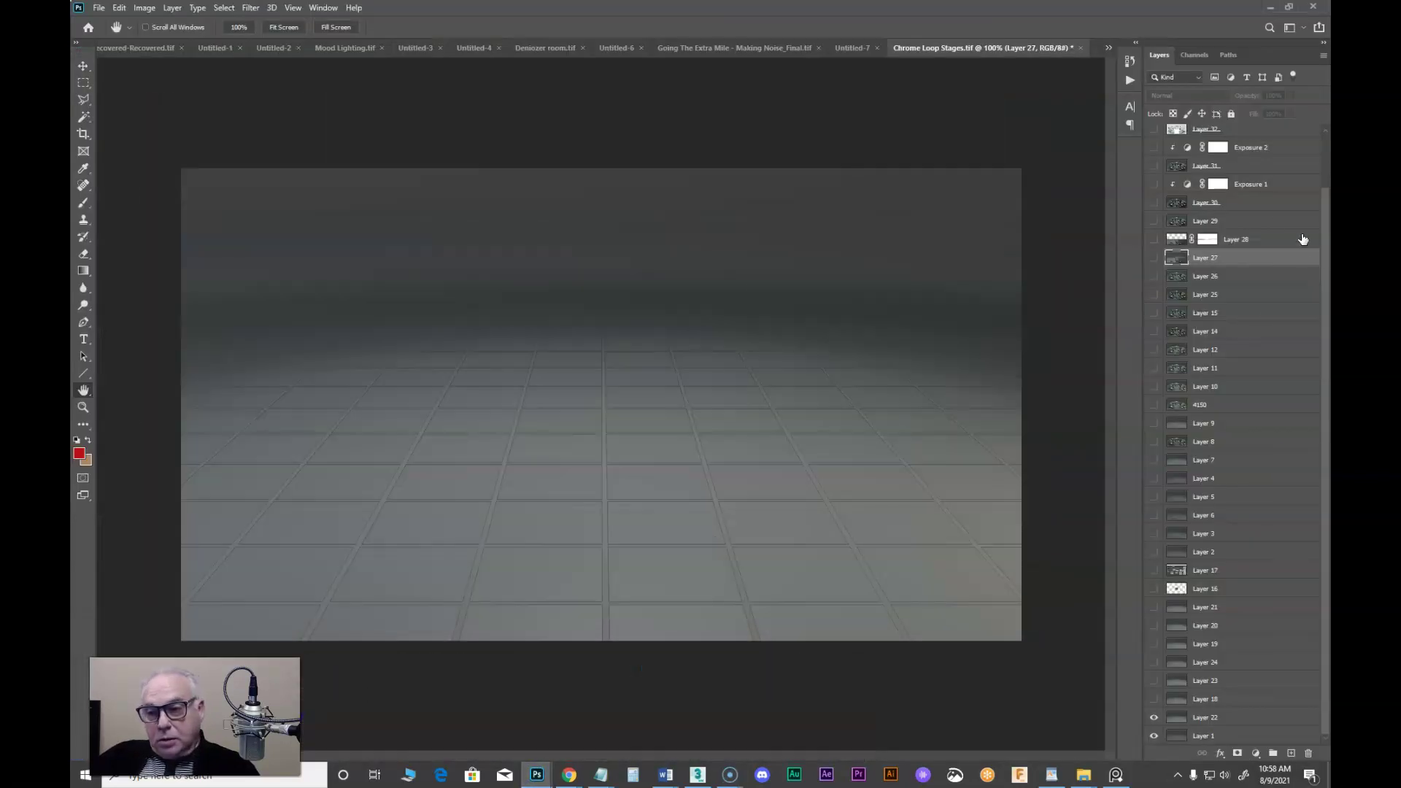
{"action": "left_click", "coordinate": [1154, 202]}
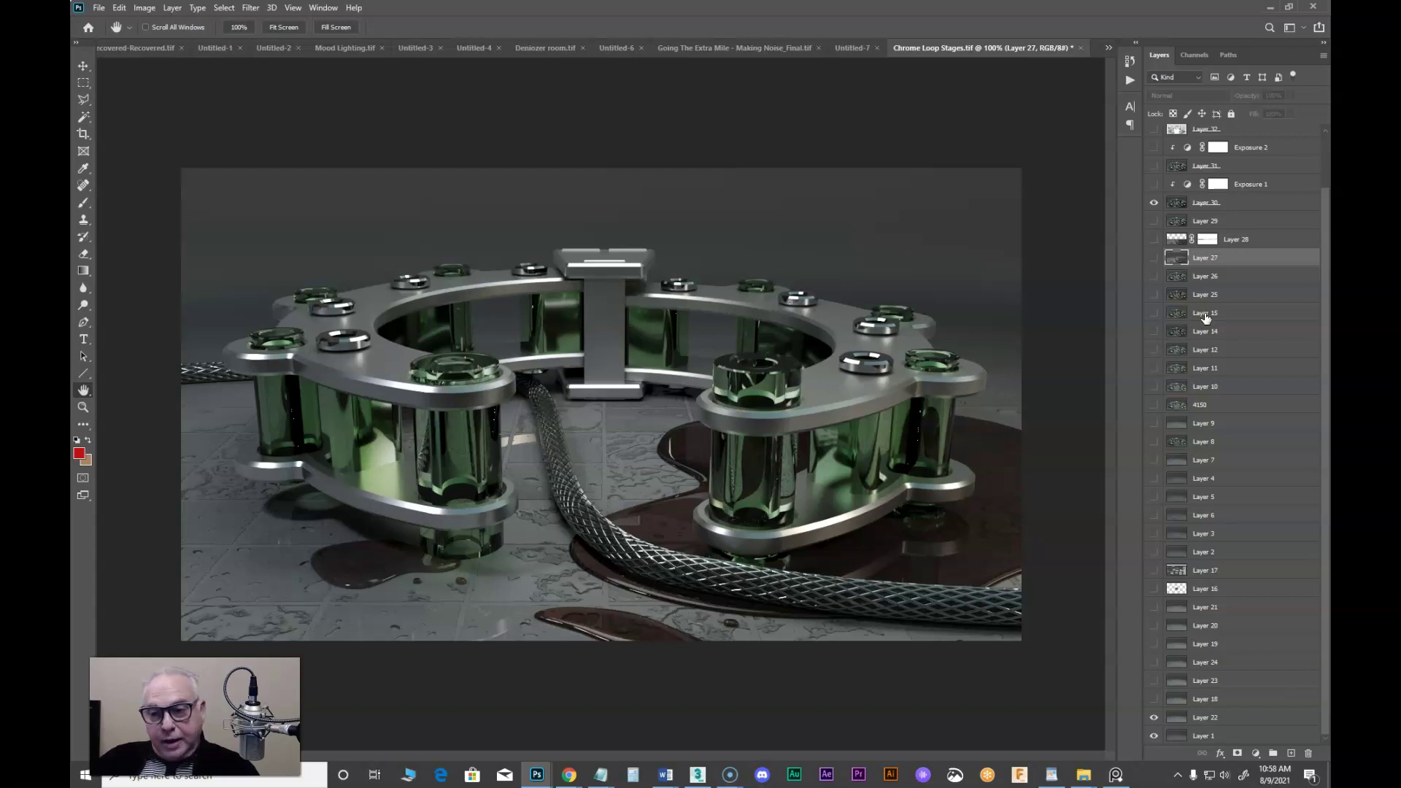
{"action": "left_click", "coordinate": [1154, 204]}
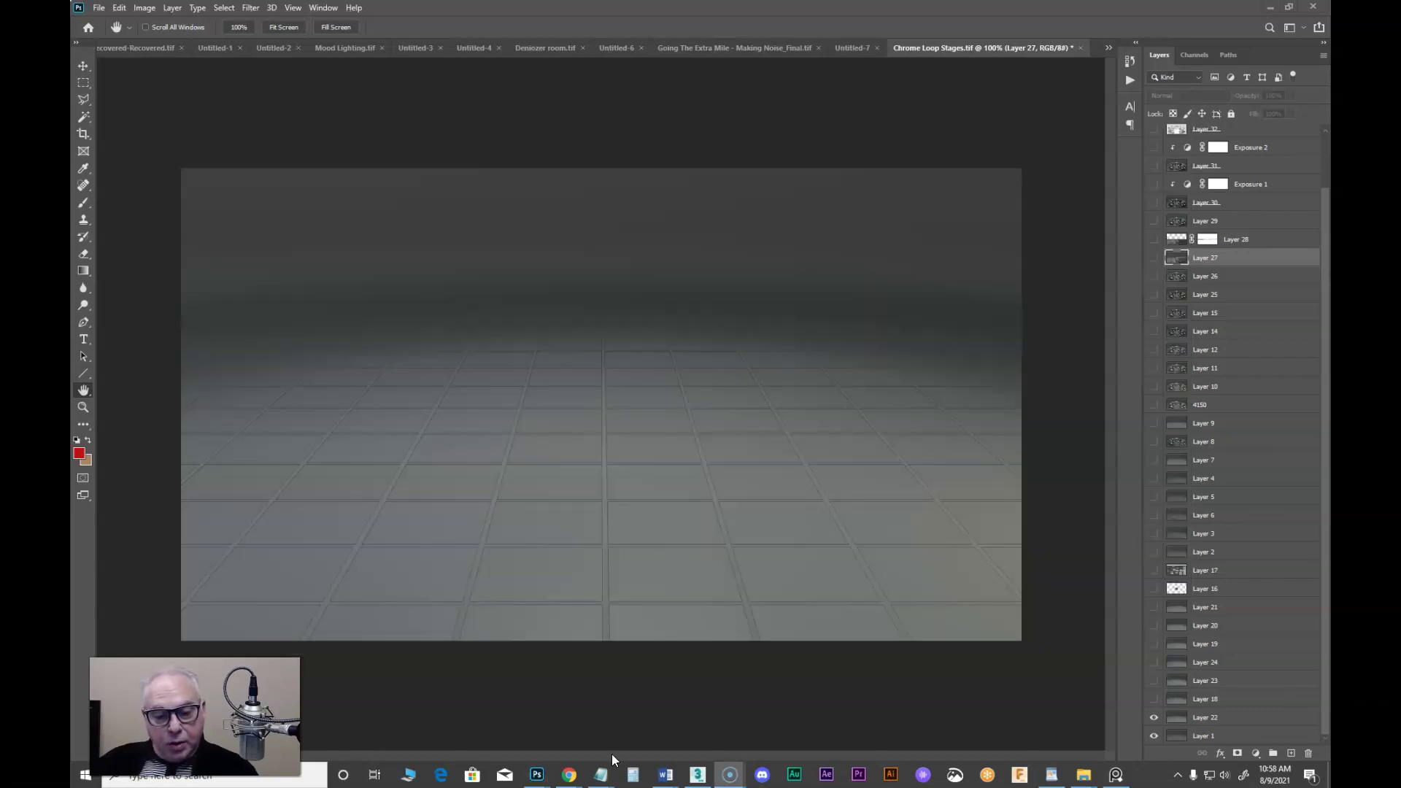
Switch to the Slate Material Editor and examine the floor's Blend material network, from the Tiles map to the two physical materials.
{"action": "left_click", "coordinate": [698, 775]}
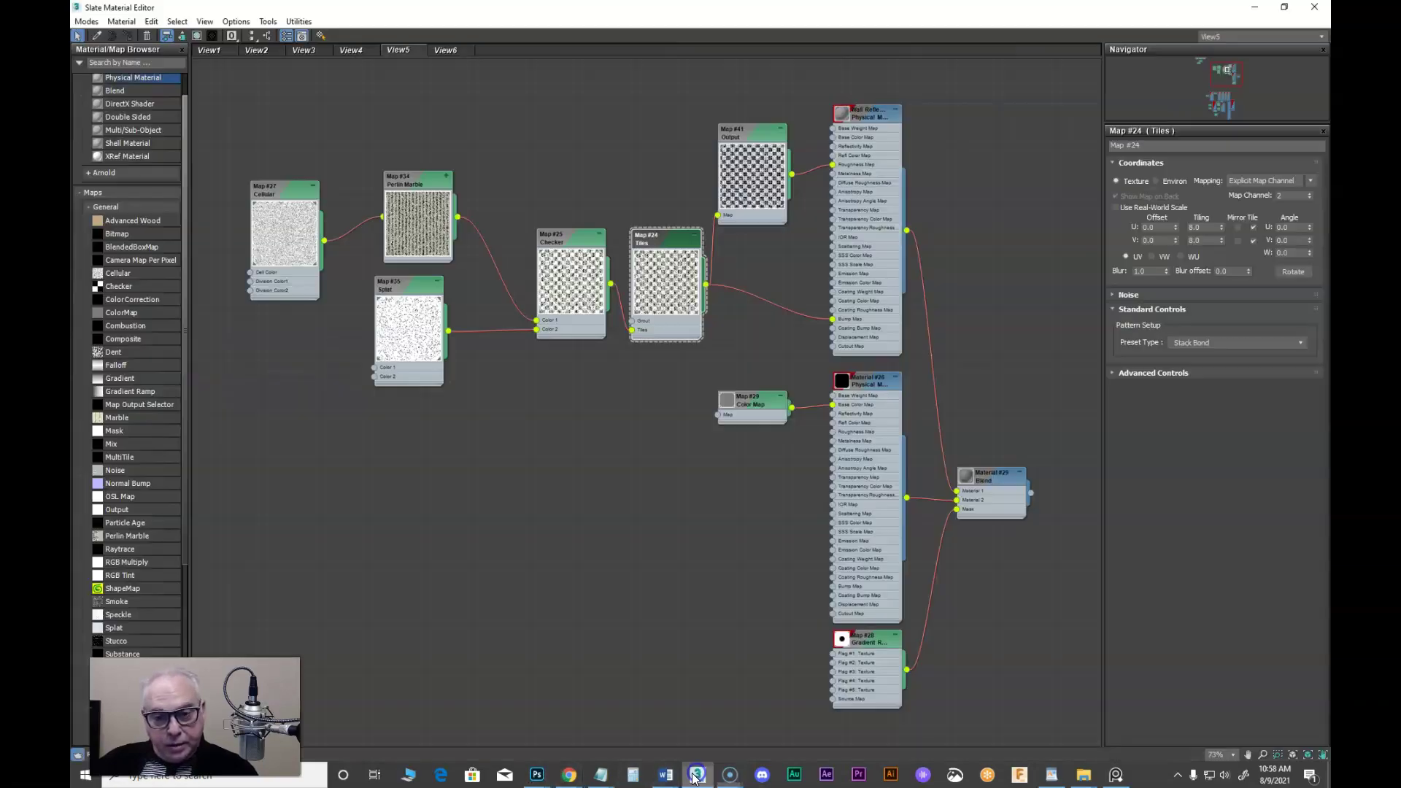
{"action": "scroll", "coordinate": [786, 261], "scroll_direction": "up", "scroll_amount": 5}
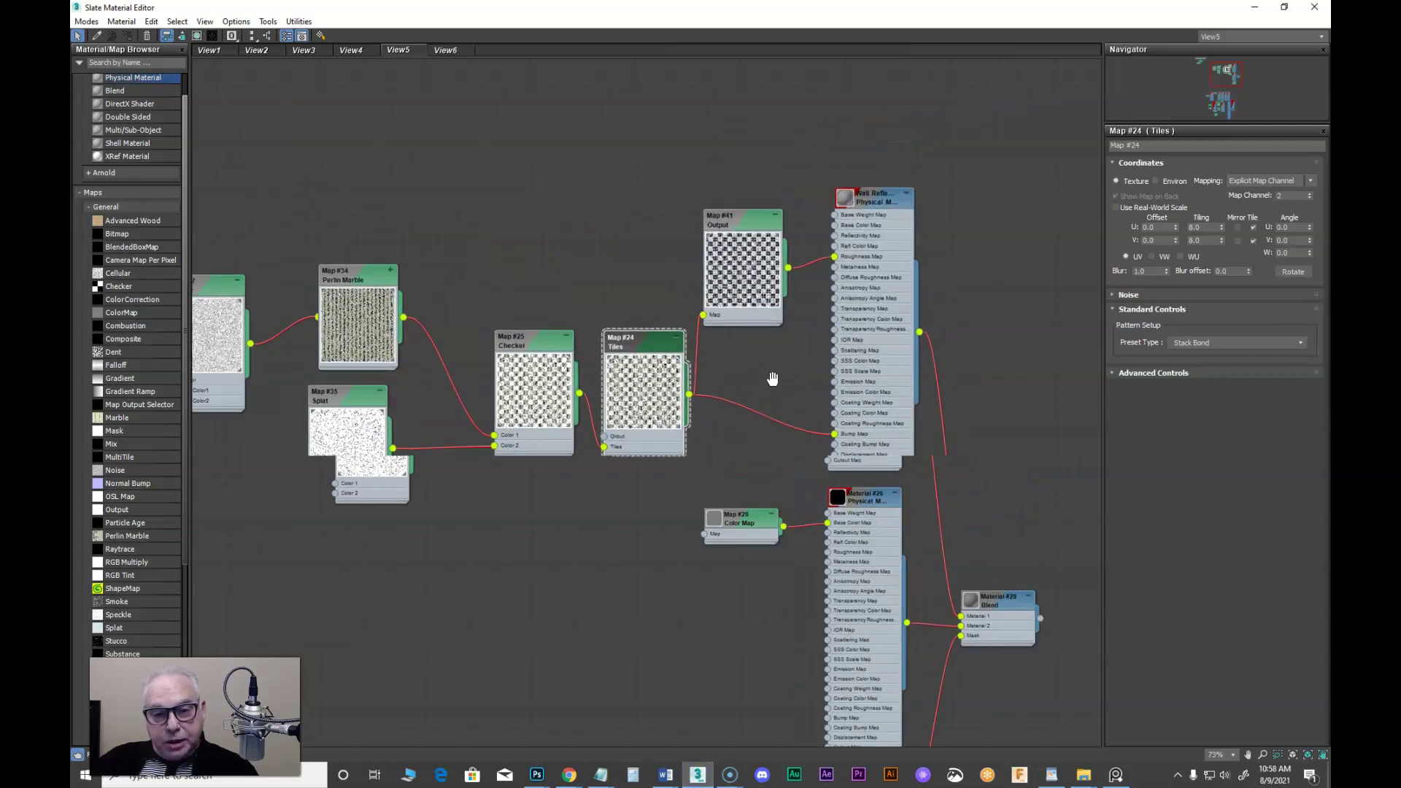
{"action": "mouse_move", "coordinate": [663, 301]}
{"action": "left_mouse_down"}
{"action": "mouse_move", "coordinate": [682, 313]}
{"action": "mouse_move", "coordinate": [654, 314]}
{"action": "left_mouse_up"}
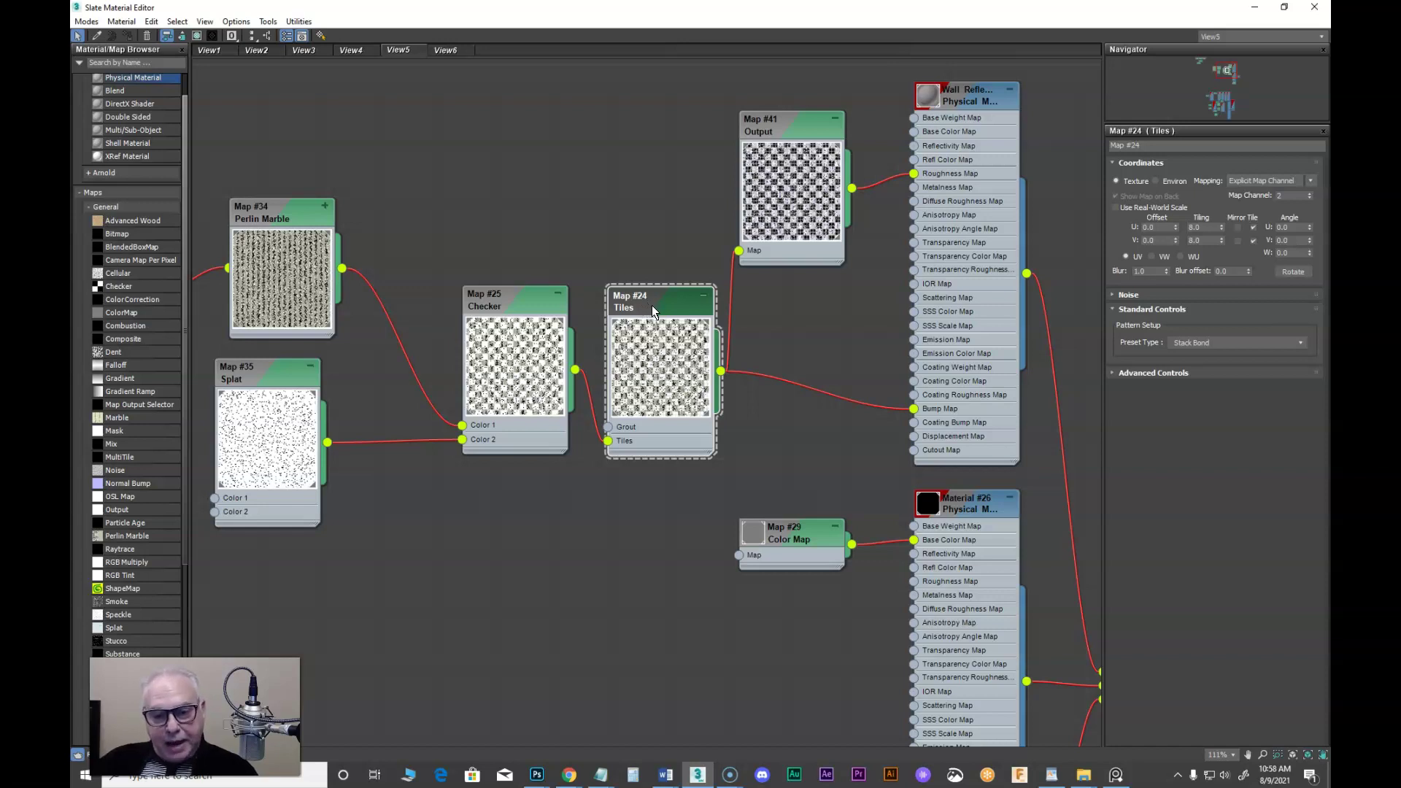
{"action": "scroll", "coordinate": [796, 352], "scroll_direction": "down", "scroll_amount": 3}
{"action": "scroll", "coordinate": [879, 364], "scroll_direction": "down", "scroll_amount": 2}
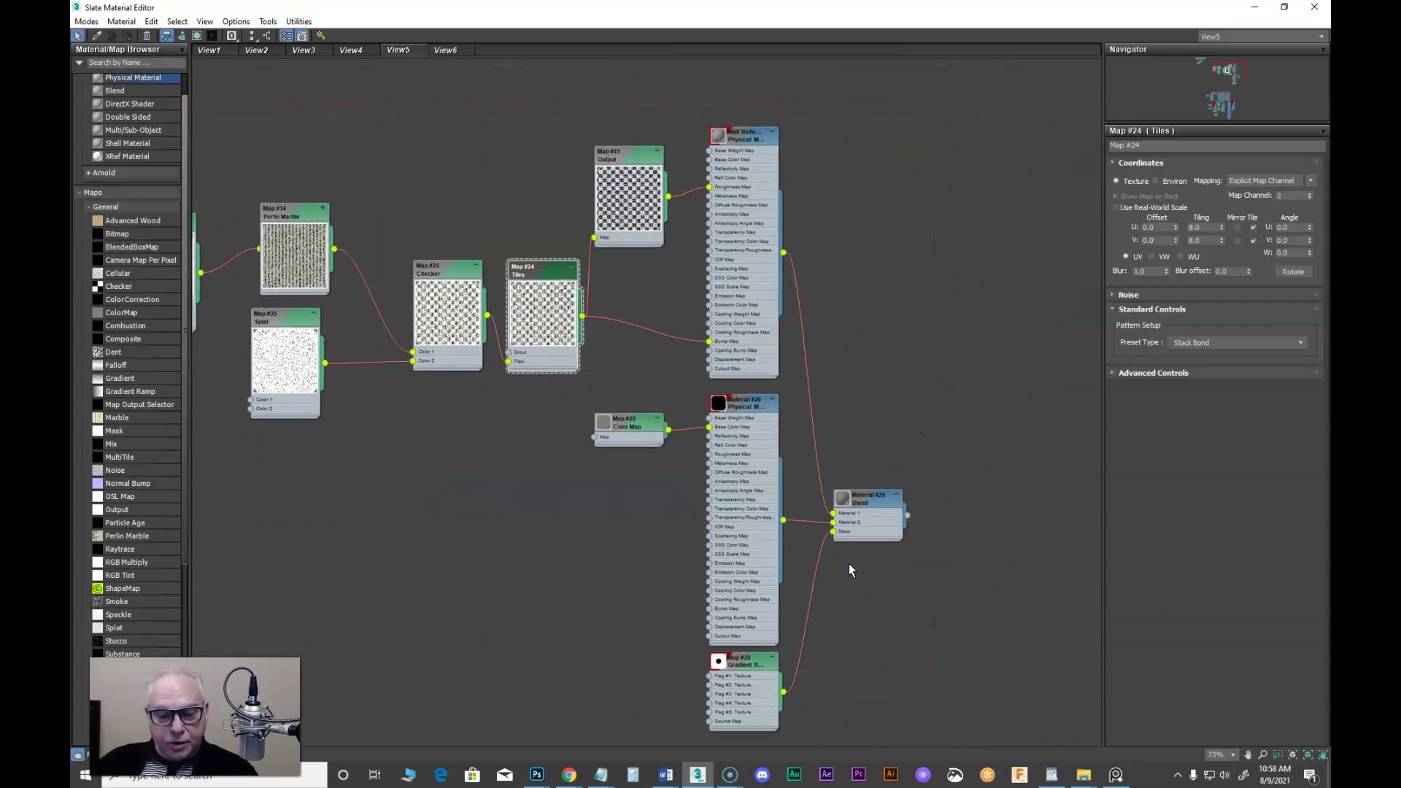
{"action": "scroll", "coordinate": [838, 409], "scroll_direction": "up", "scroll_amount": 1}
{"action": "middle_click_drag", "start_coordinate": [837, 409], "coordinate": [873, 419]}
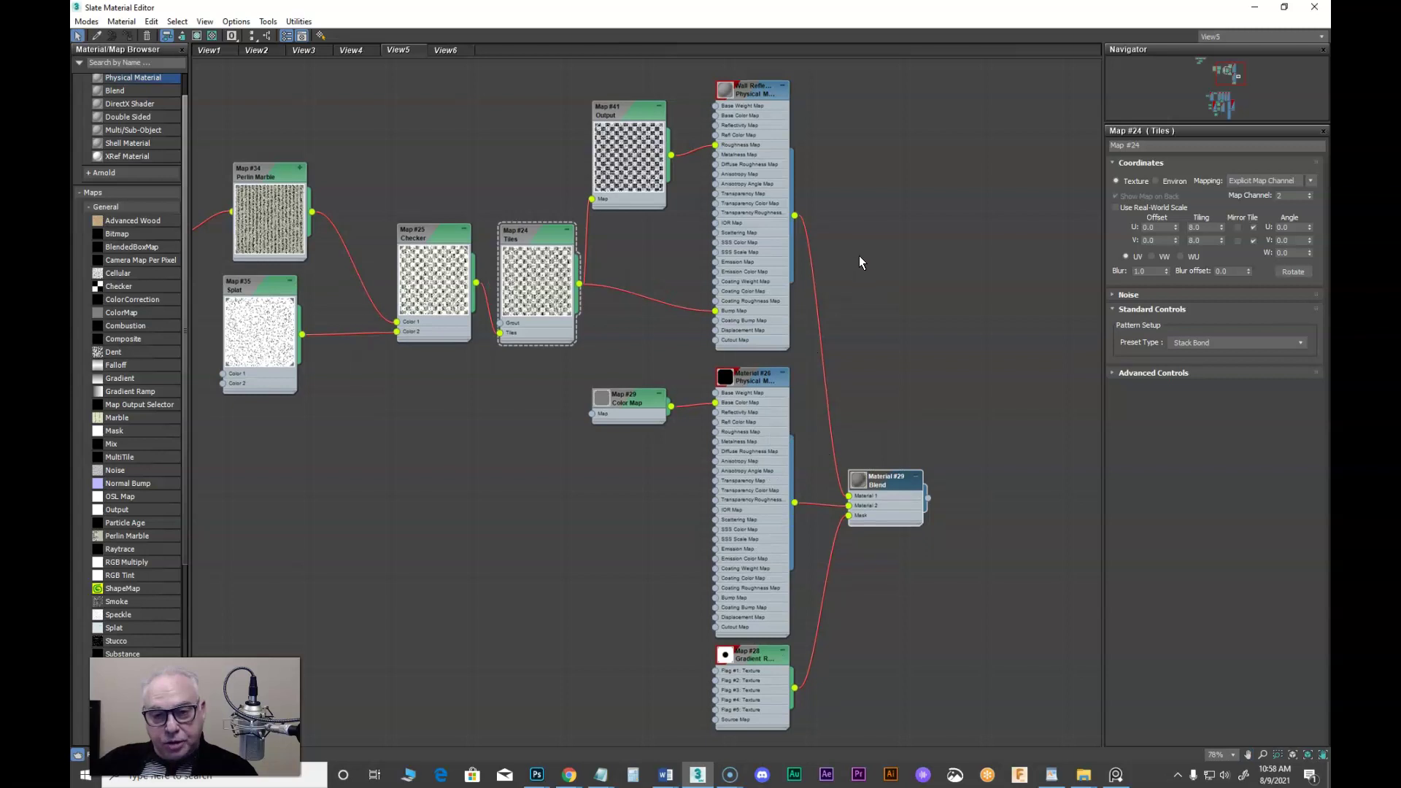
{"action": "middle_click_drag", "start_coordinate": [859, 256], "coordinate": [860, 263]}
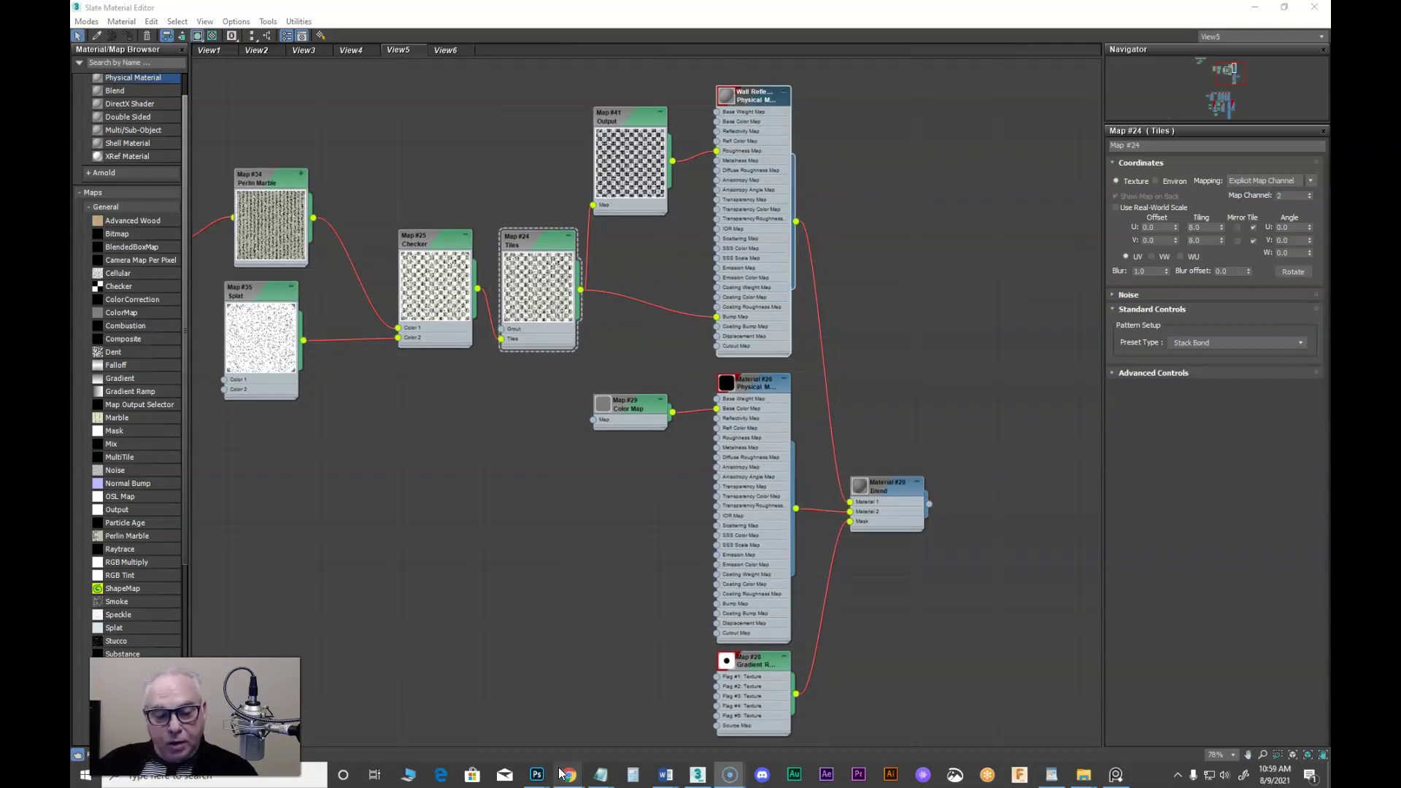
View the basic tiled floor image in Photoshop and return to the Slate Material Editor.
{"action": "mouse_move", "coordinate": [536, 775]}
{"action": "left_click", "coordinate": [545, 719]}
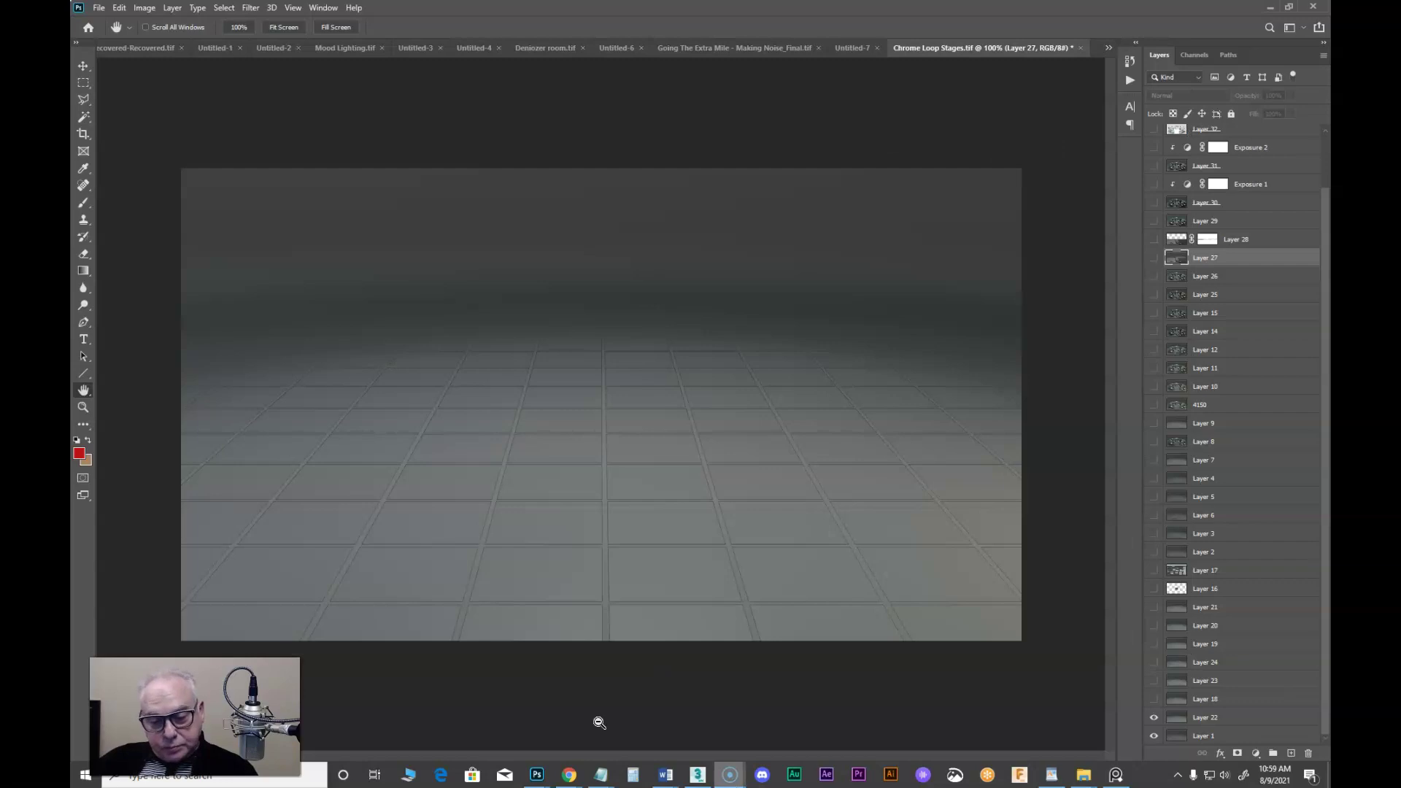
{"action": "left_click", "coordinate": [700, 779]}
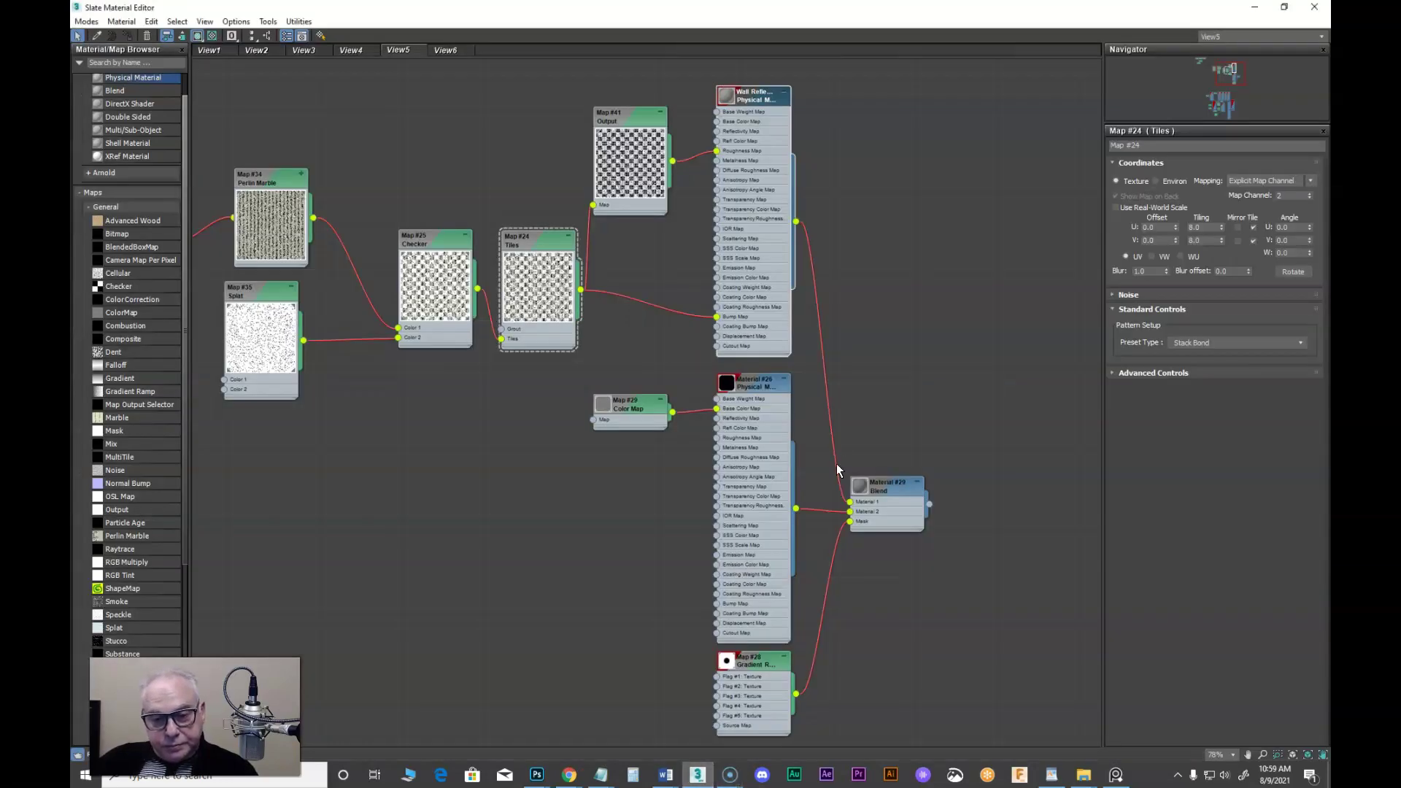
Inspect the Tiles map's pattern presets and expand its advanced controls for the tile and grout settings.
{"action": "left_click", "coordinate": [850, 427]}
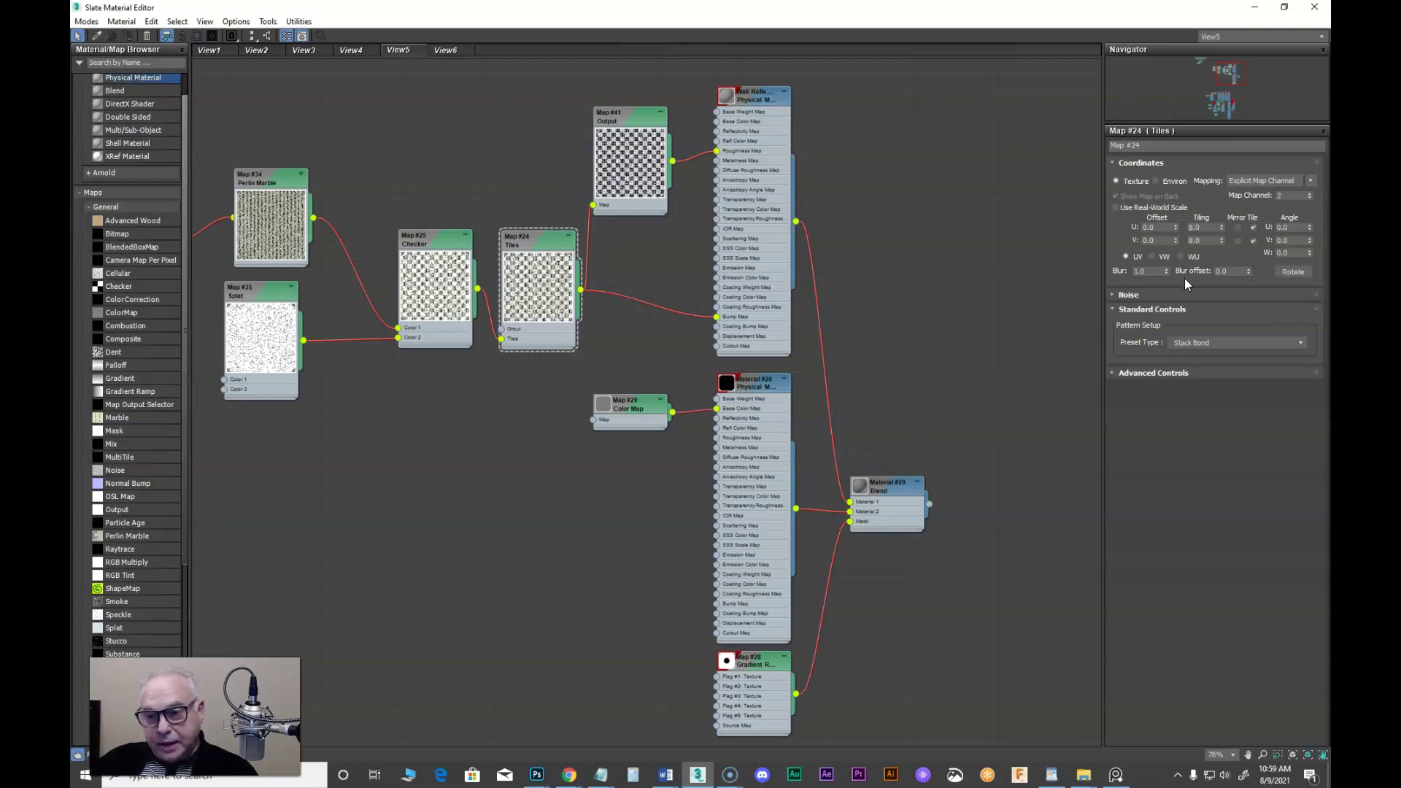
{"action": "left_click", "coordinate": [1209, 342]}
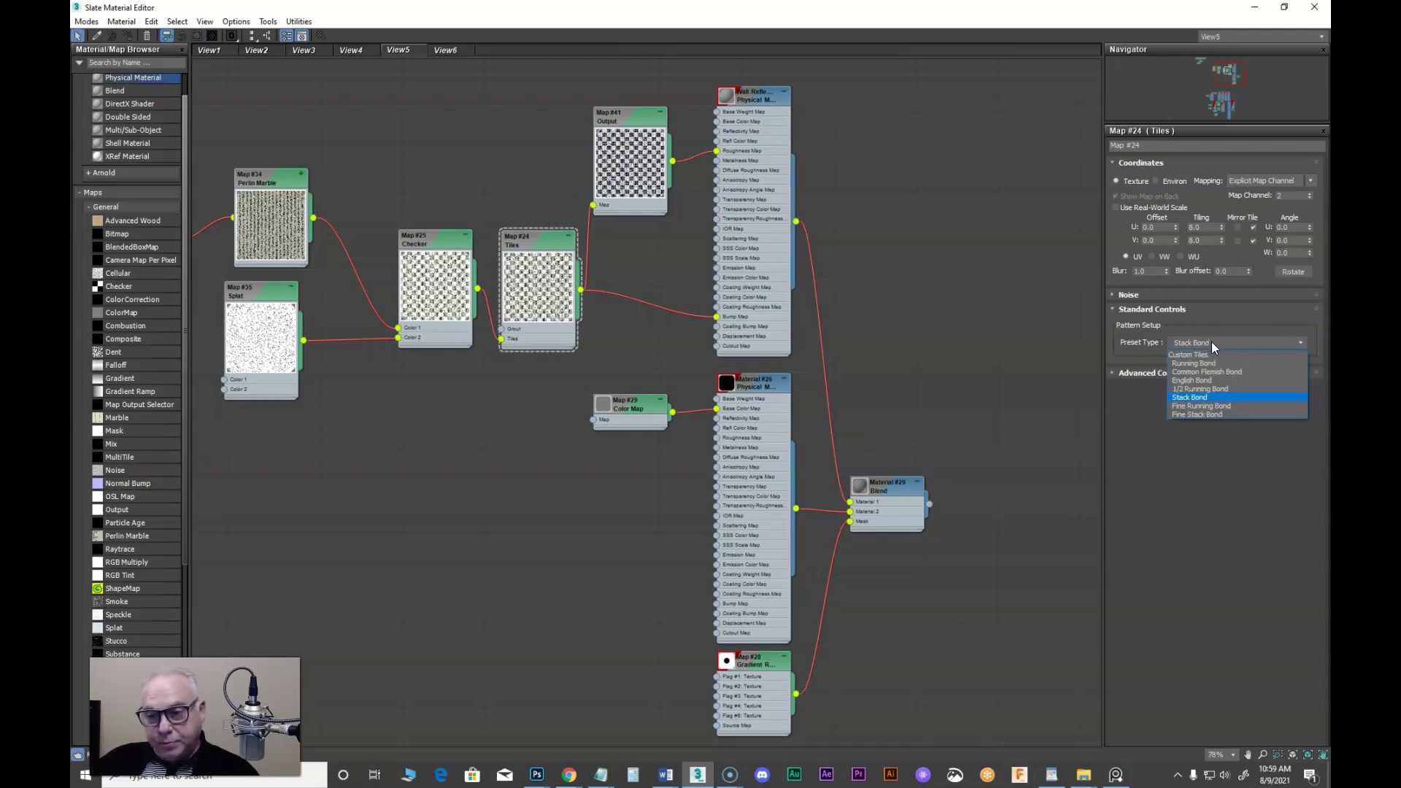
{"action": "left_click", "coordinate": [973, 378]}
{"action": "left_click", "coordinate": [1145, 373]}
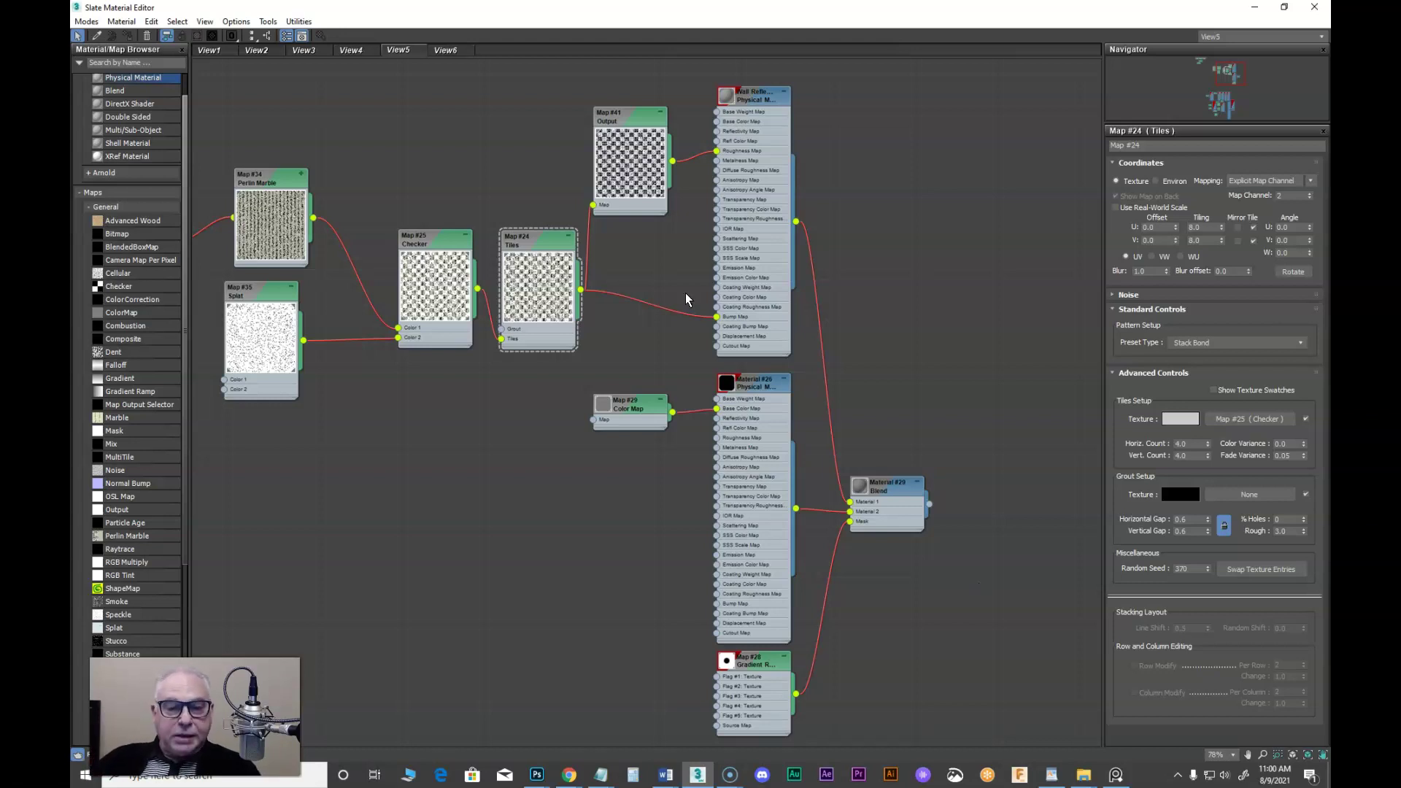
{"action": "middle_click_drag", "start_coordinate": [485, 404], "coordinate": [544, 450]}
{"action": "key", "text": "Escape"}
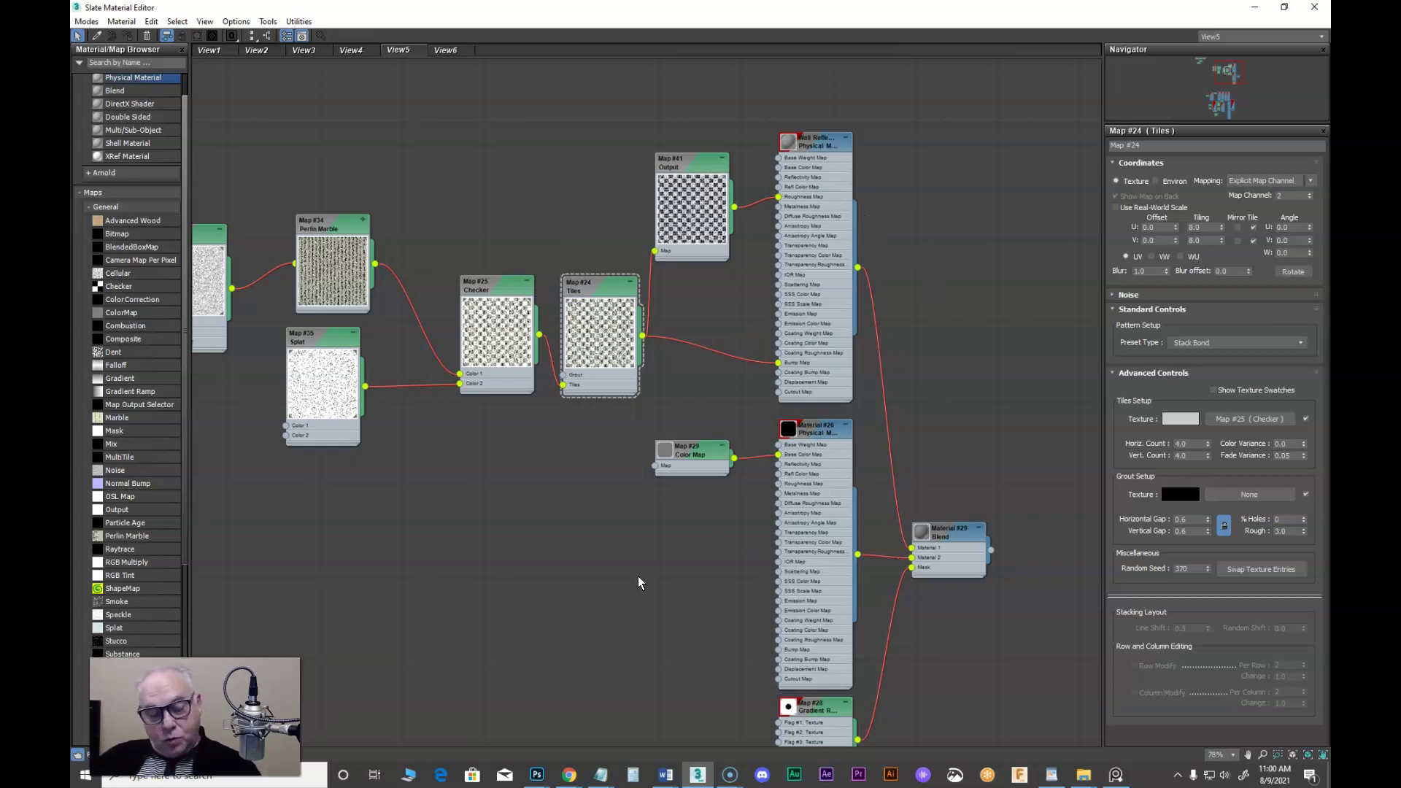
Compare the Tiles map's grout settings with the floor image in Photoshop's Chrome Loop Stages.tif.
{"action": "left_click", "coordinate": [537, 776]}
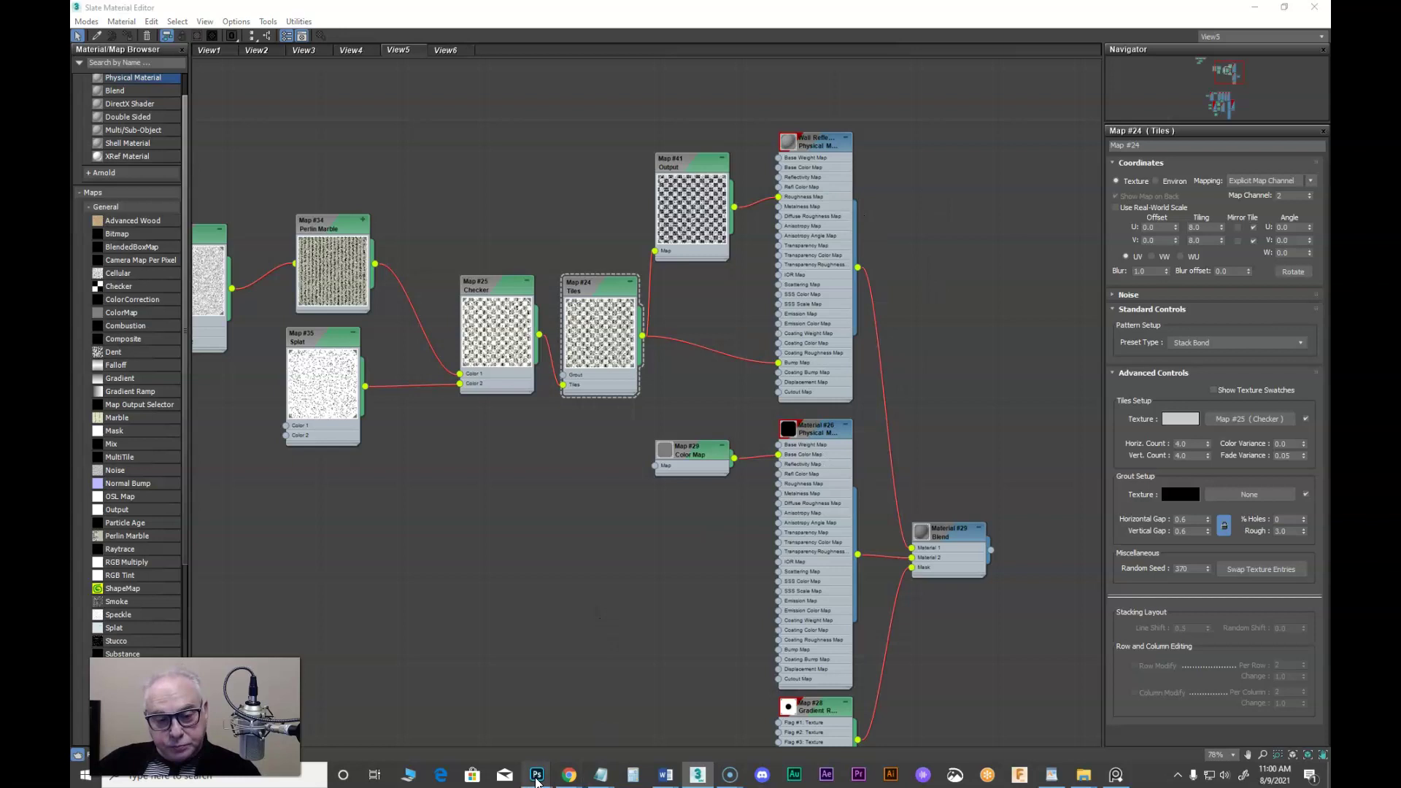
{"action": "left_click", "coordinate": [346, 705]}
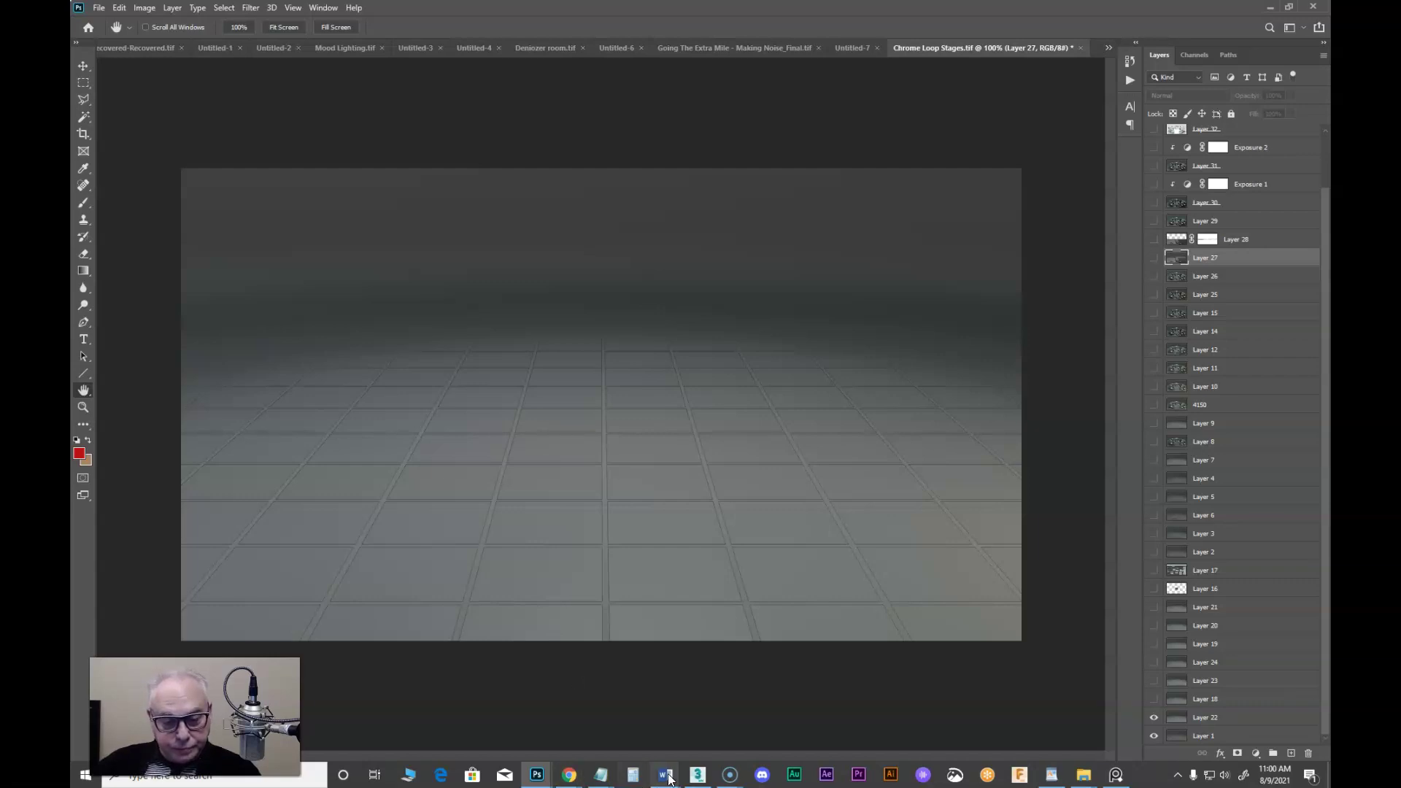
{"action": "left_click", "coordinate": [698, 774]}
Return to the Slate Material Editor and highlight the Rough value in the Tiles map's grout setup.
{"action": "mouse_move", "coordinate": [727, 775]}
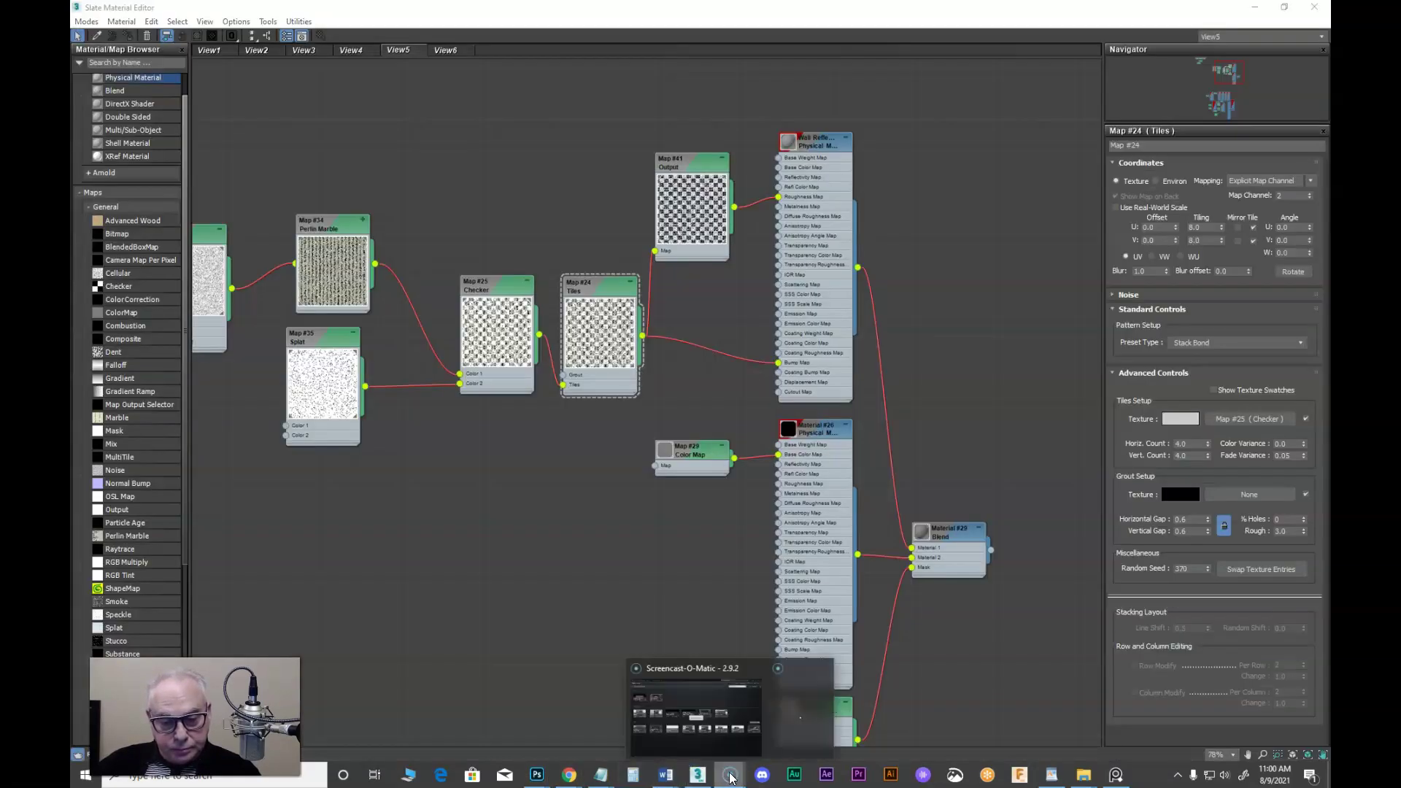
{"action": "left_click", "coordinate": [713, 706]}
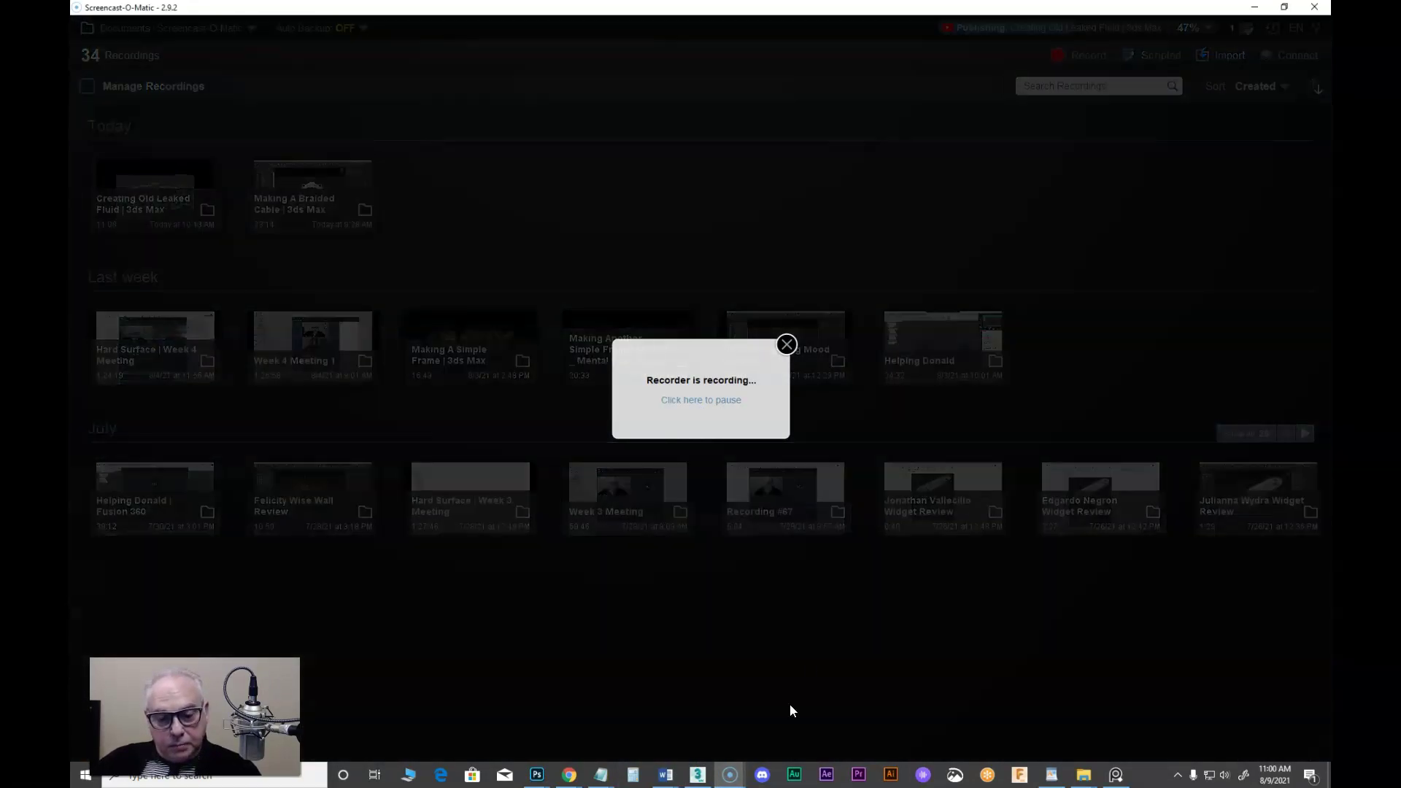
{"action": "left_click", "coordinate": [698, 774]}
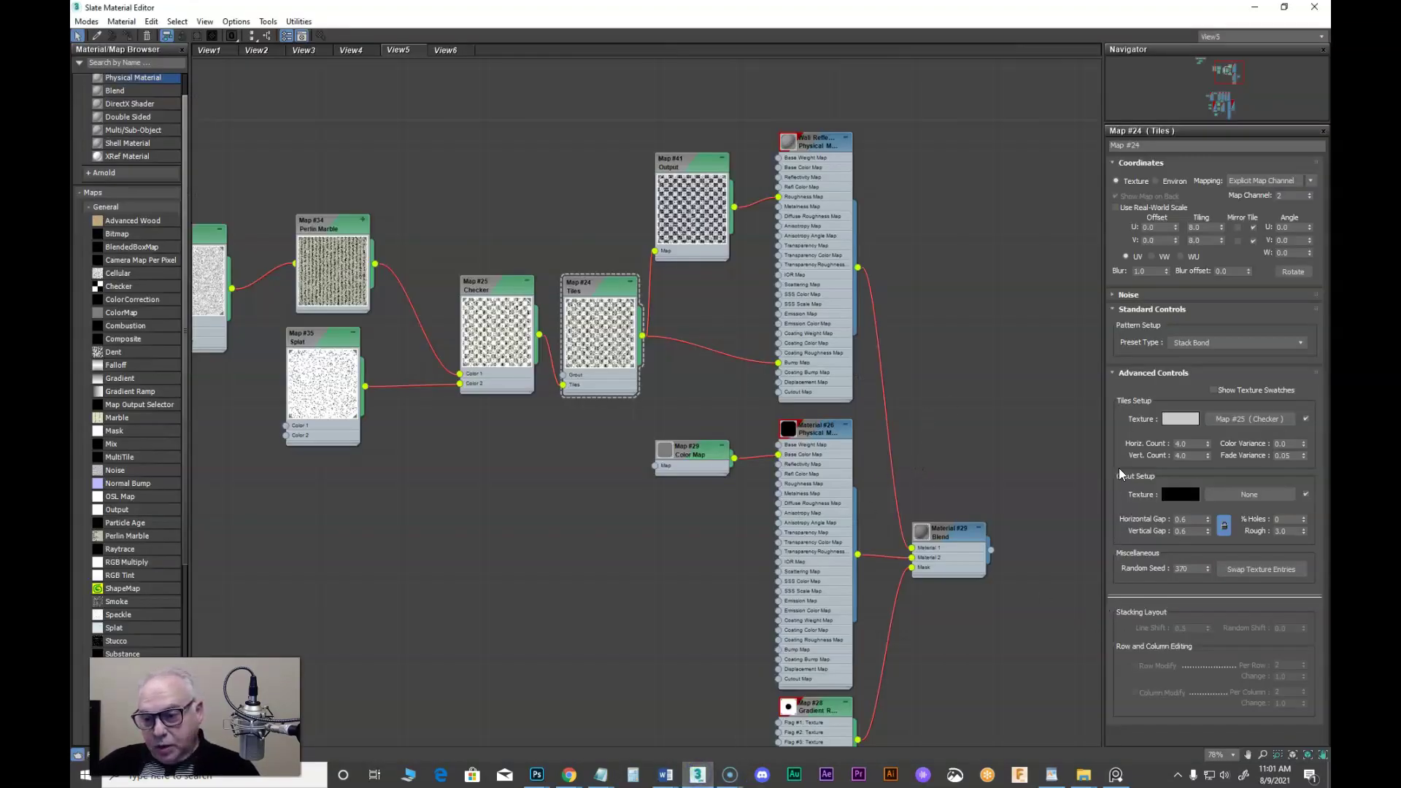
{"action": "double_click", "coordinate": [1288, 532]}
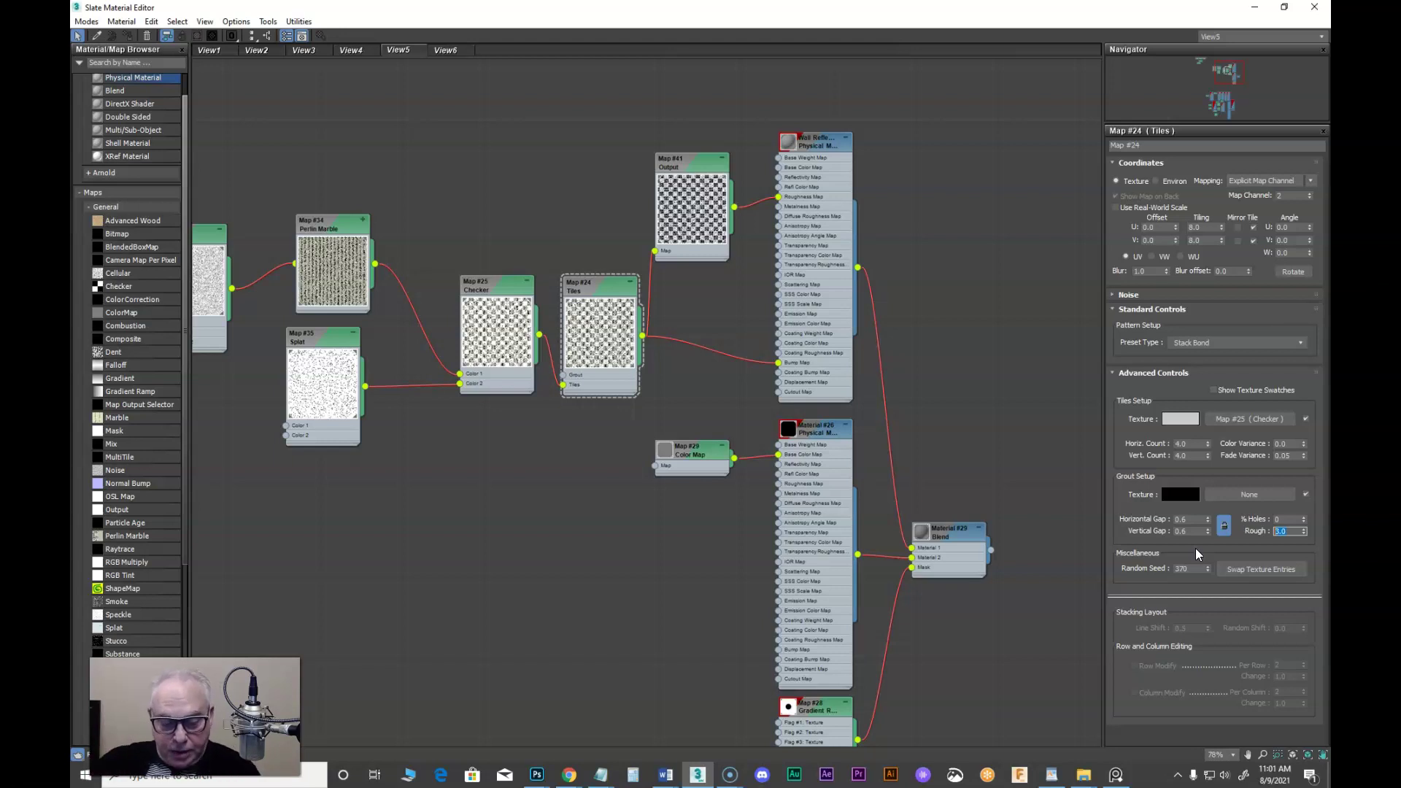
Switch to Chrome Loop Stages.tif in Photoshop and show Layer 18 with the roughened grout lines.
{"action": "left_click", "coordinate": [537, 775]}
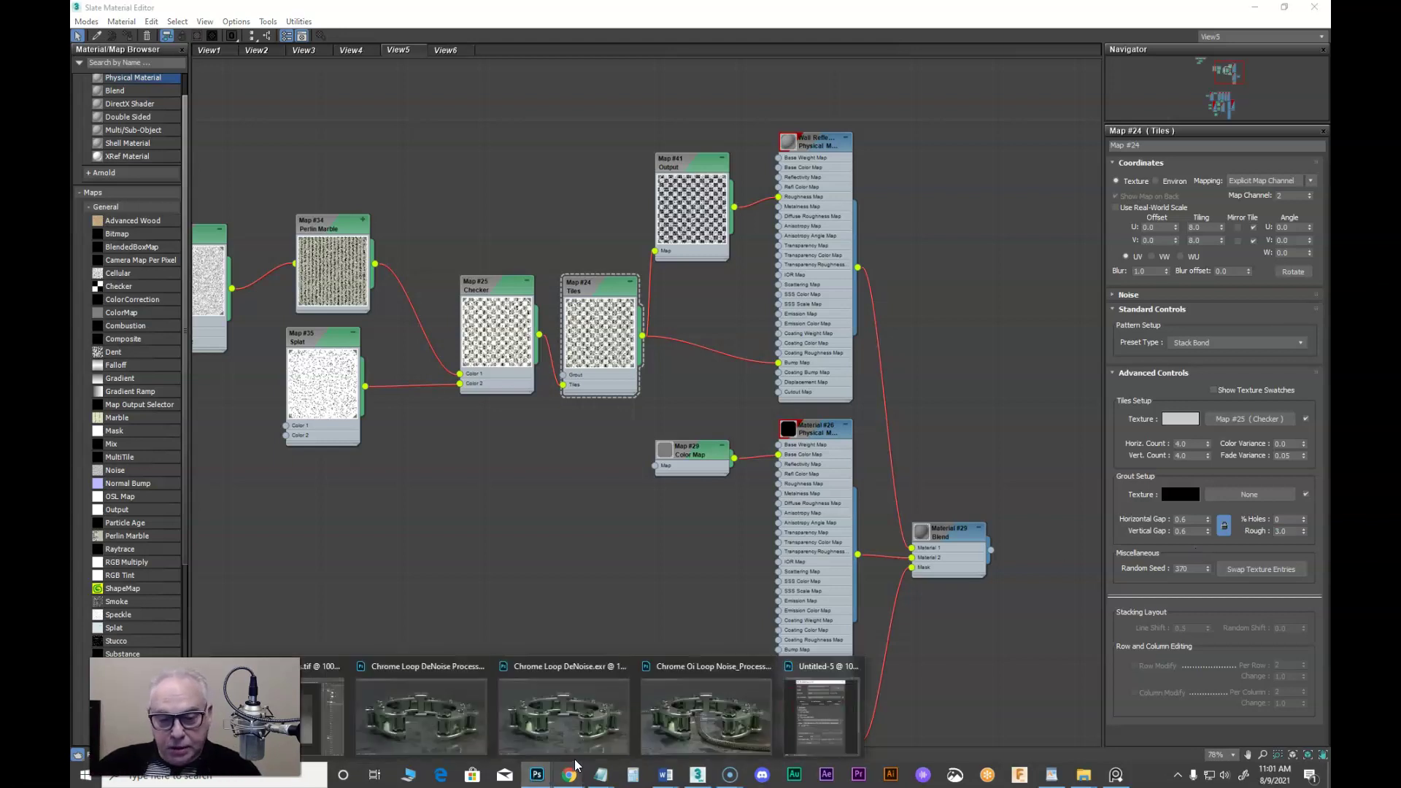
{"action": "left_click", "coordinate": [319, 726]}
{"action": "left_click", "coordinate": [1152, 700]}
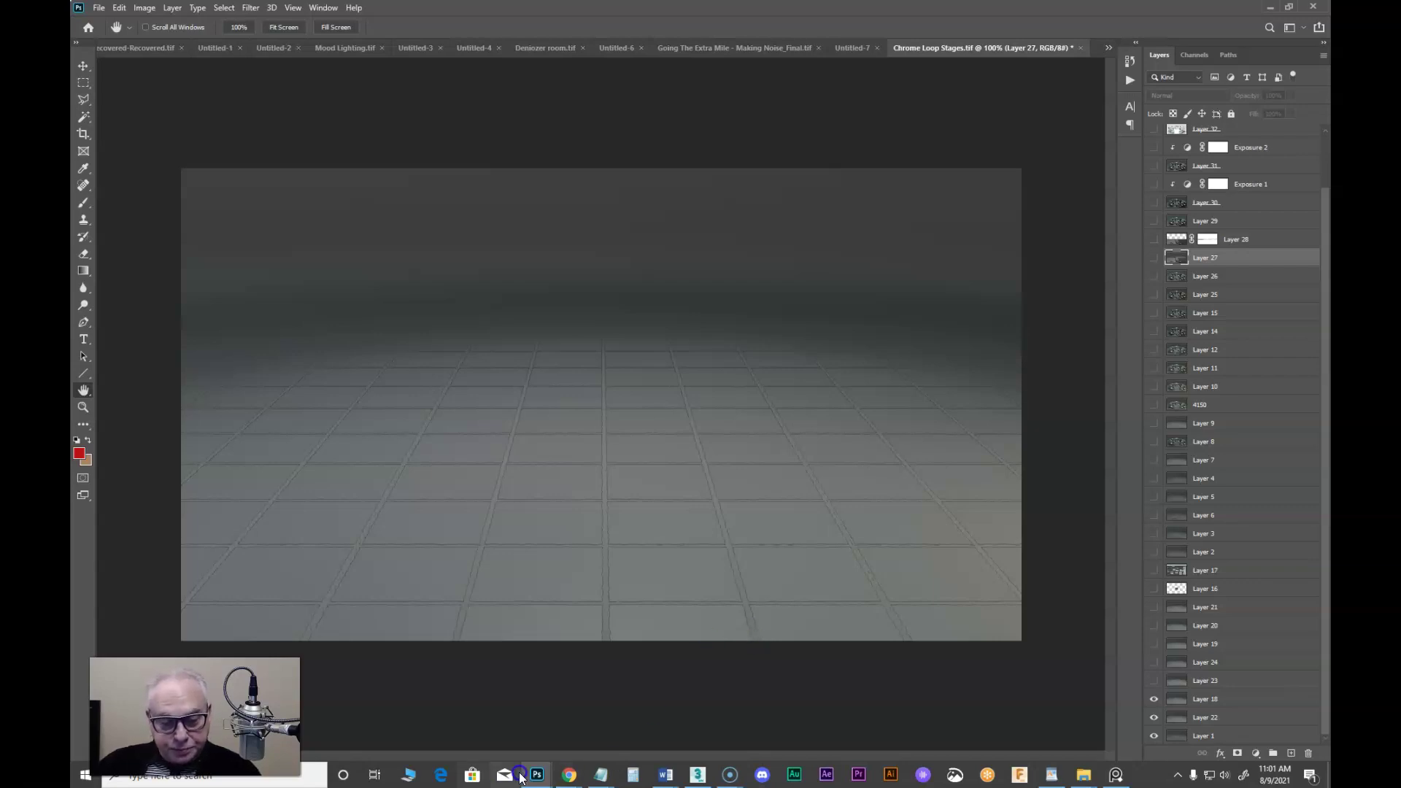
In the Slate Material Editor, move the Checker node farther from the Tiles node and open the Checker map's parameters.
{"action": "left_click", "coordinate": [701, 779]}
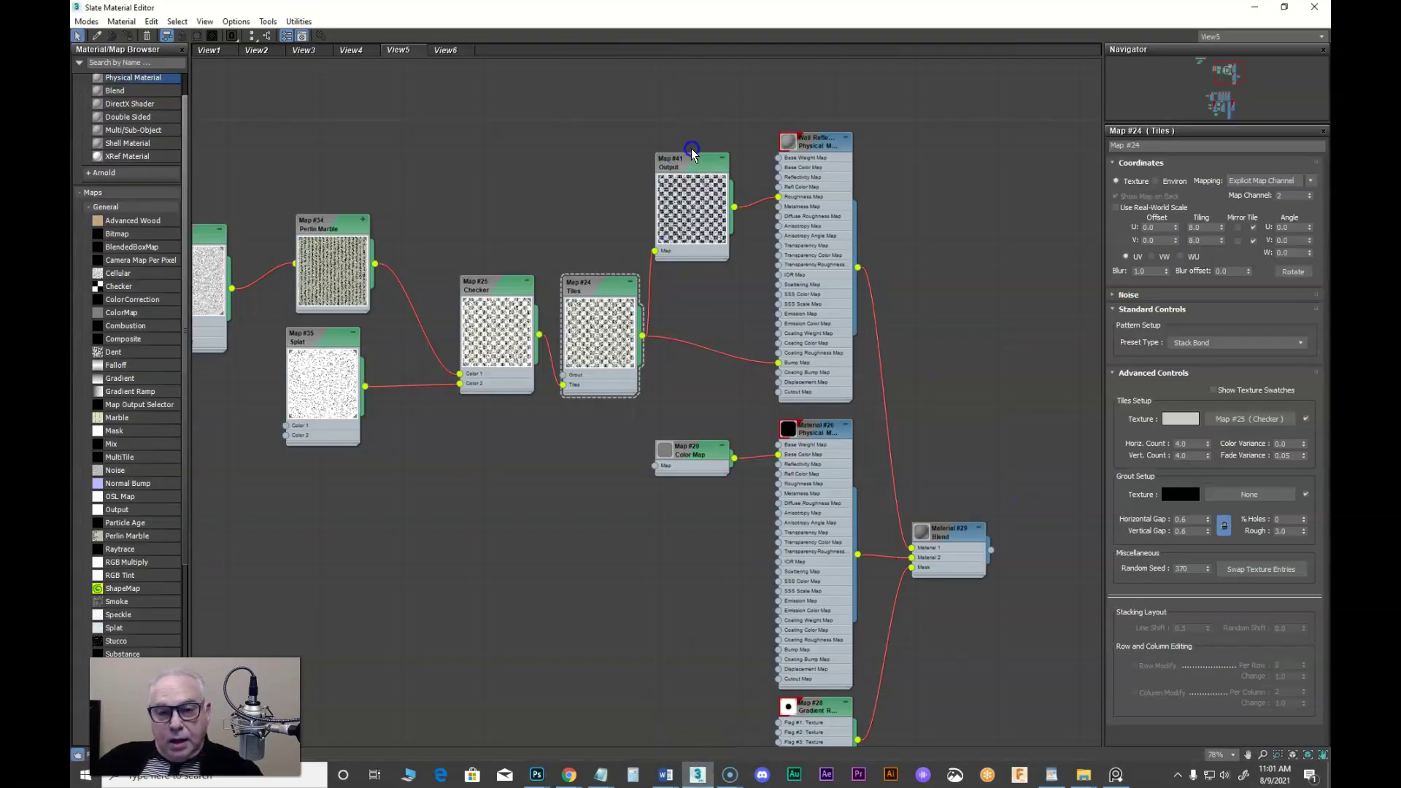
{"action": "left_click_drag", "start_coordinate": [602, 292], "coordinate": [601, 293]}
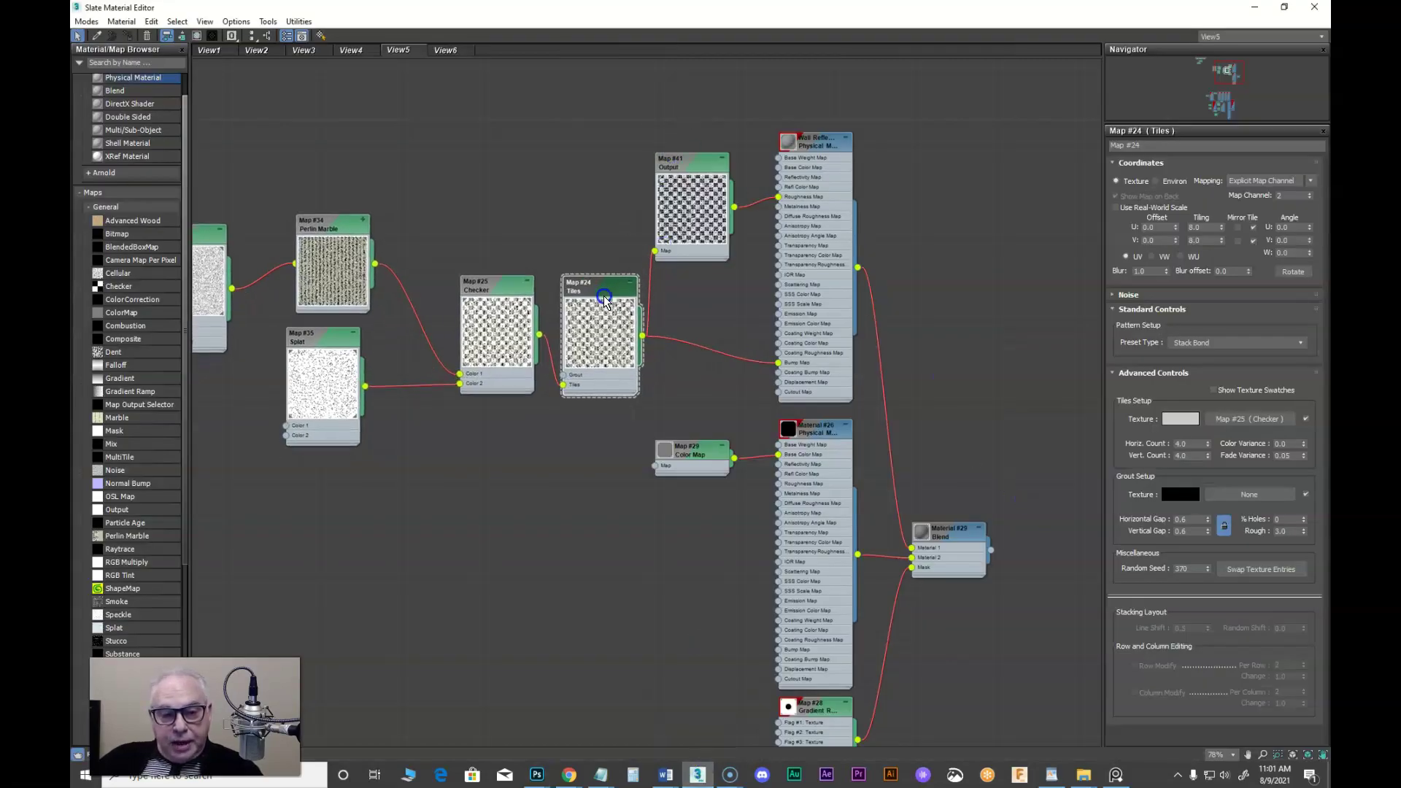
{"action": "left_click_drag", "start_coordinate": [494, 292], "coordinate": [477, 314]}
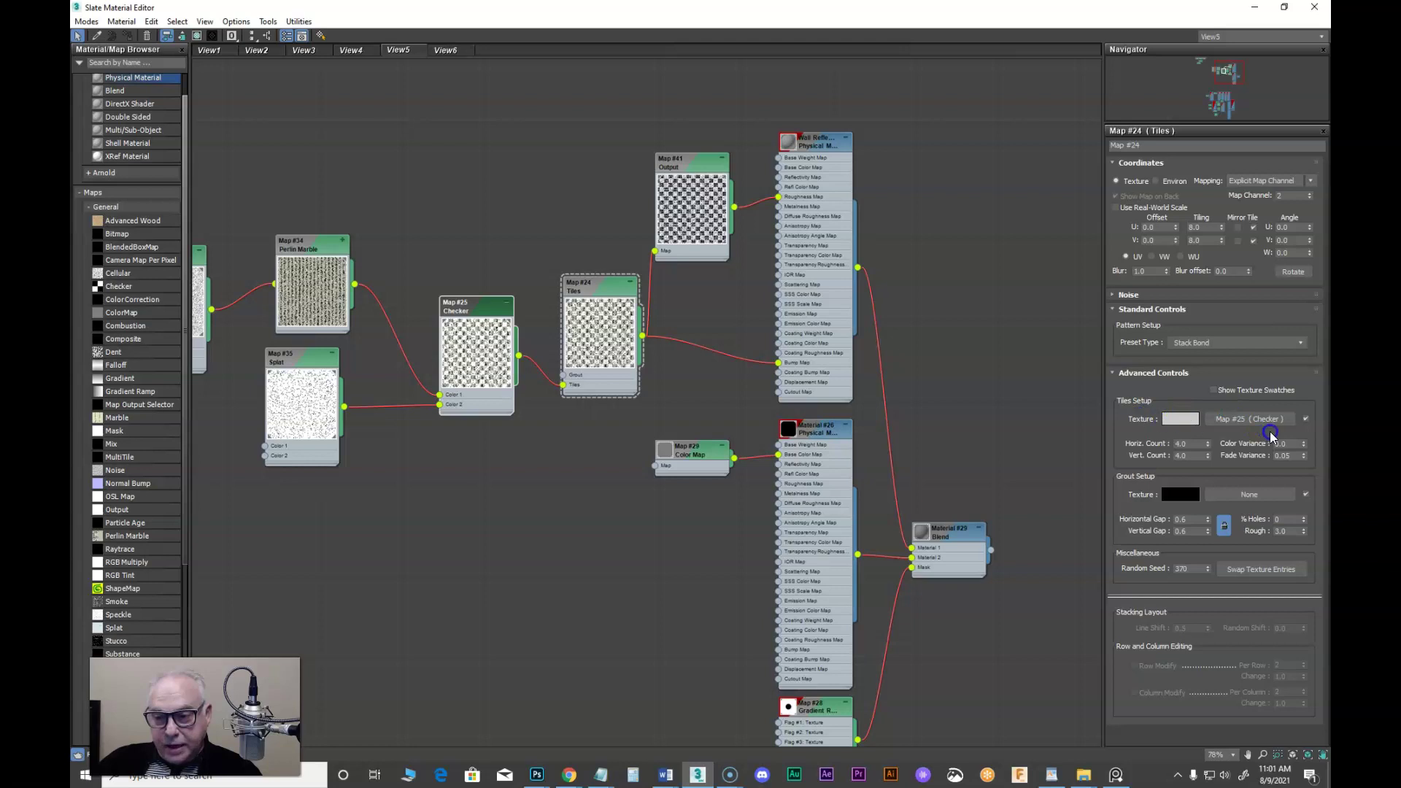
{"action": "left_click", "coordinate": [467, 305]}
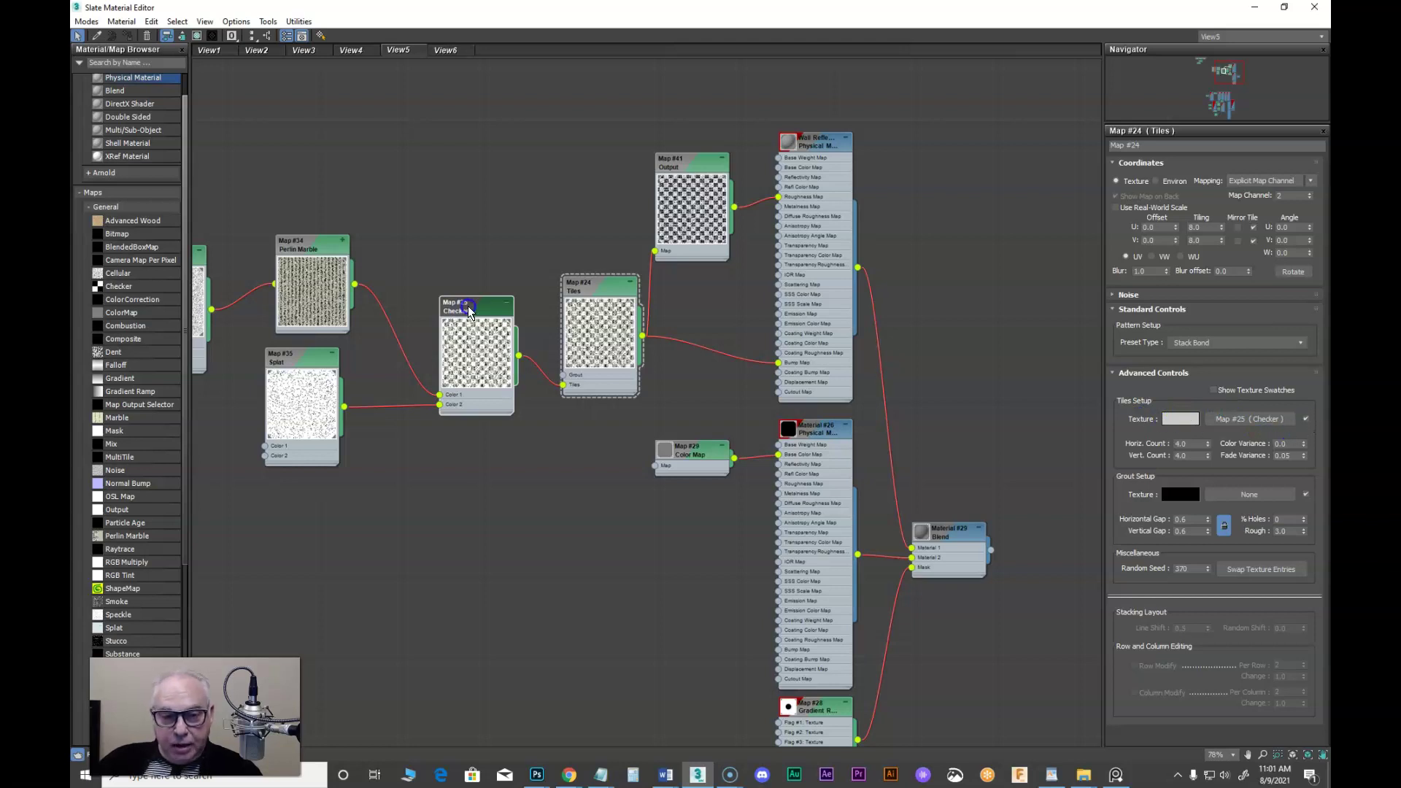
{"action": "double_click", "coordinate": [468, 305]}
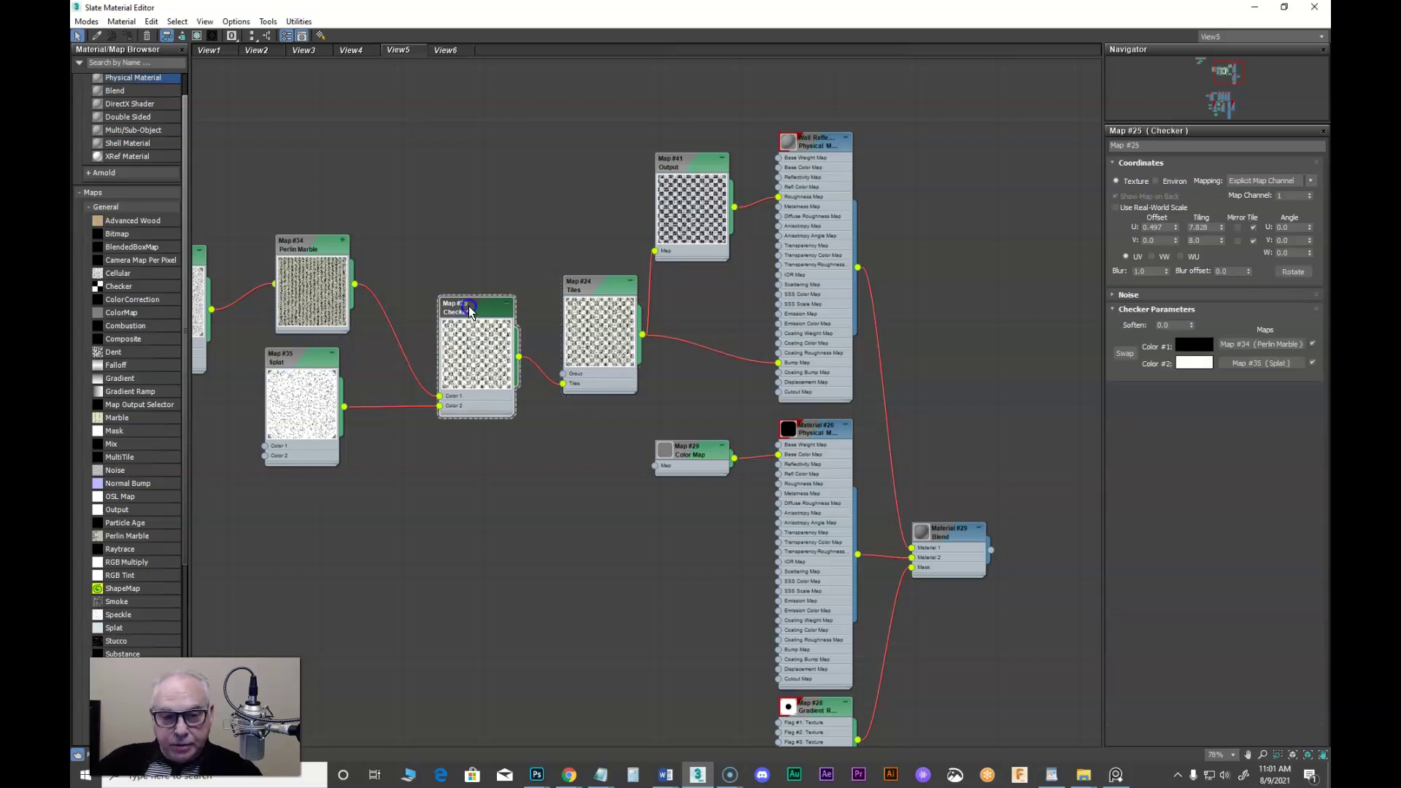
Switch to Photoshop and show Layer 23, toggling it to compare the checkered floor with the plain tile version.
{"action": "key", "text": "alt+Tab"}
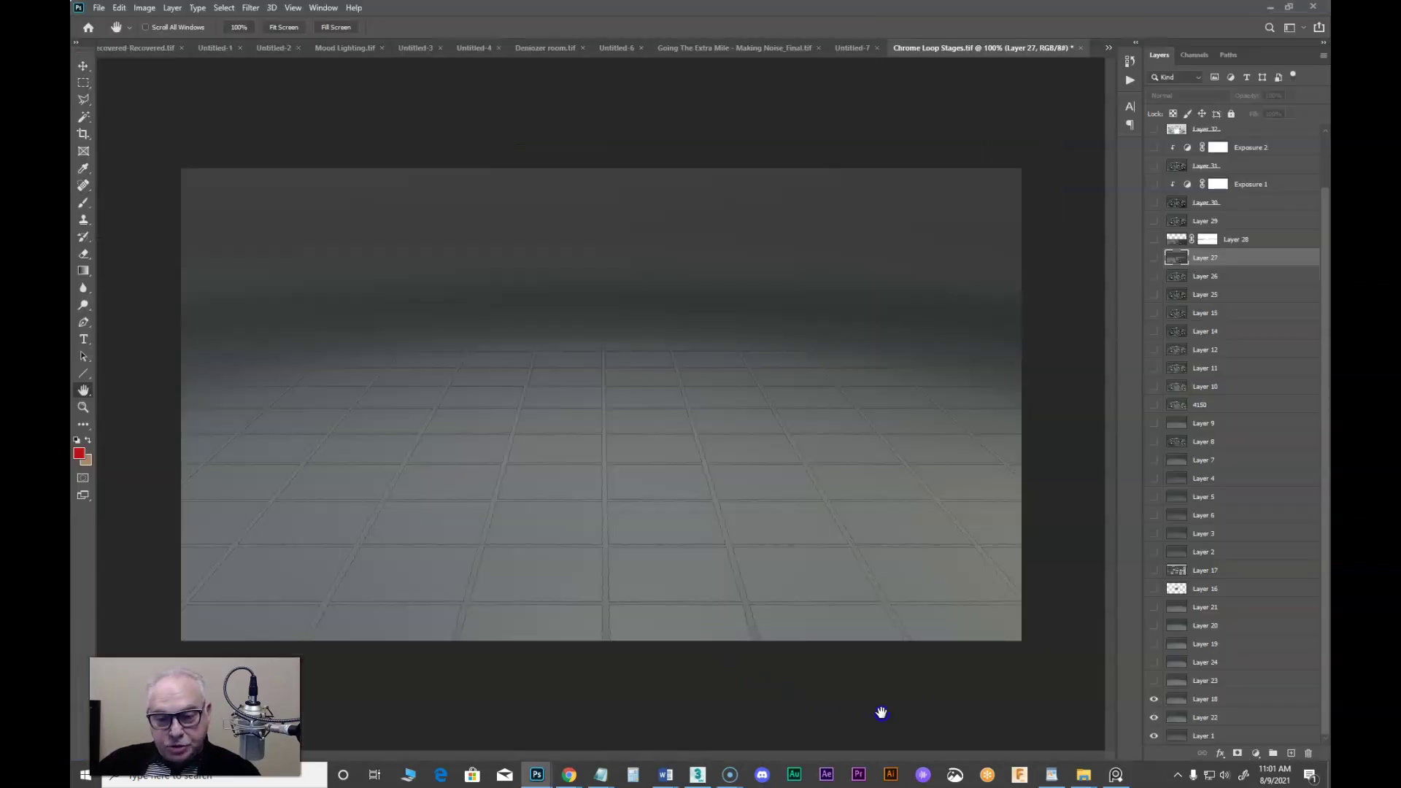
{"action": "left_click", "coordinate": [1154, 680]}
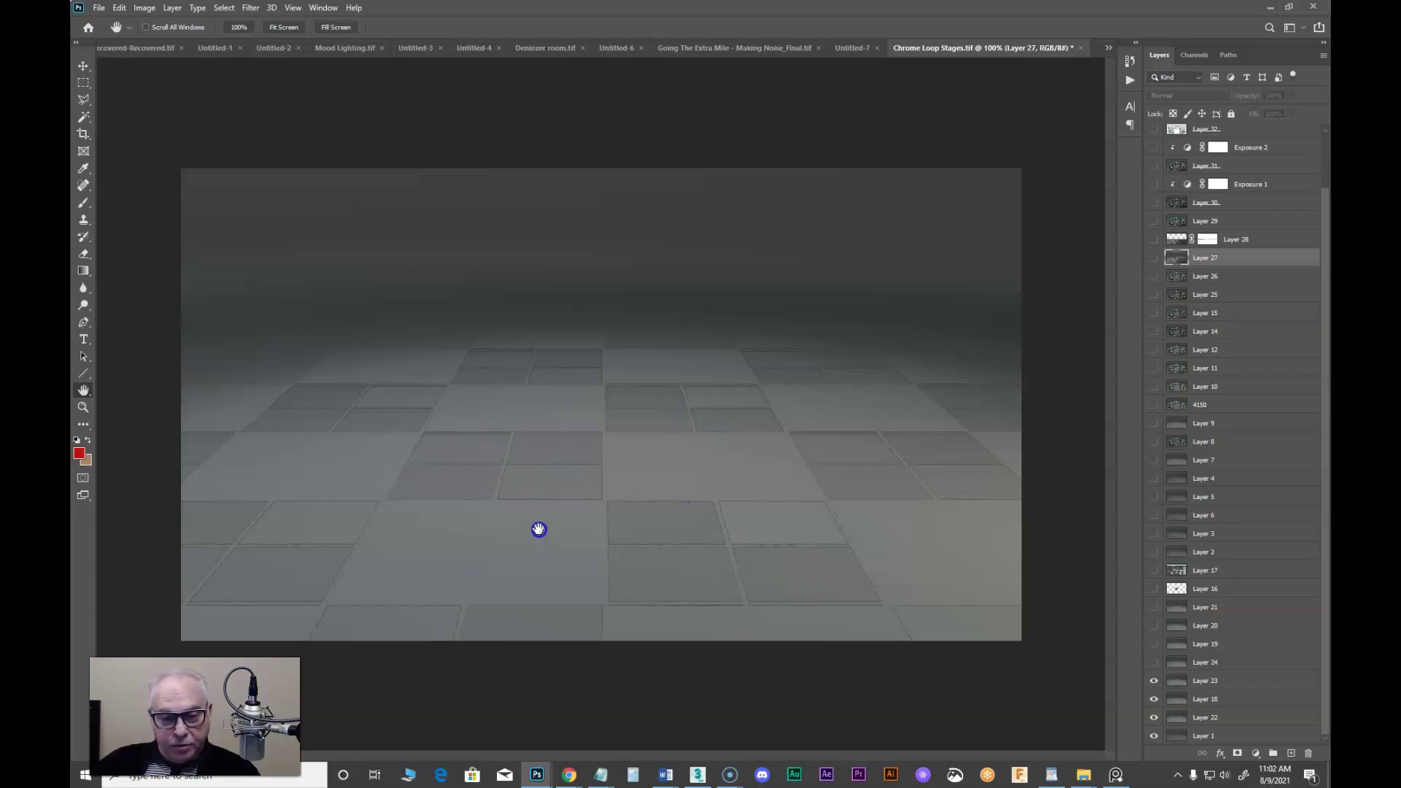
{"action": "left_click", "coordinate": [1160, 679]}
{"action": "left_click", "coordinate": [1158, 681]}
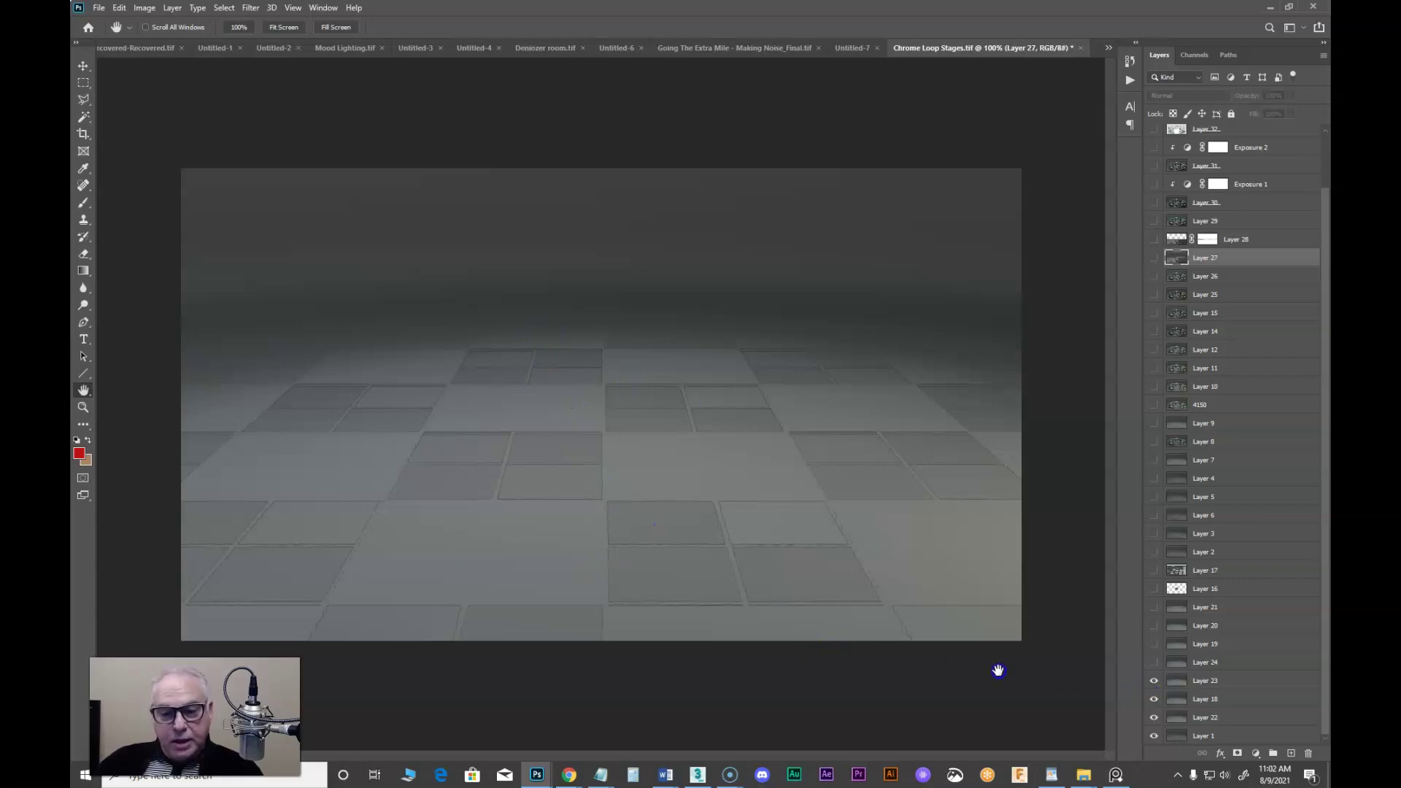
Return to the Slate Material Editor and reposition the Checker and Tiles nodes to space out the floor network.
{"action": "left_click", "coordinate": [698, 775]}
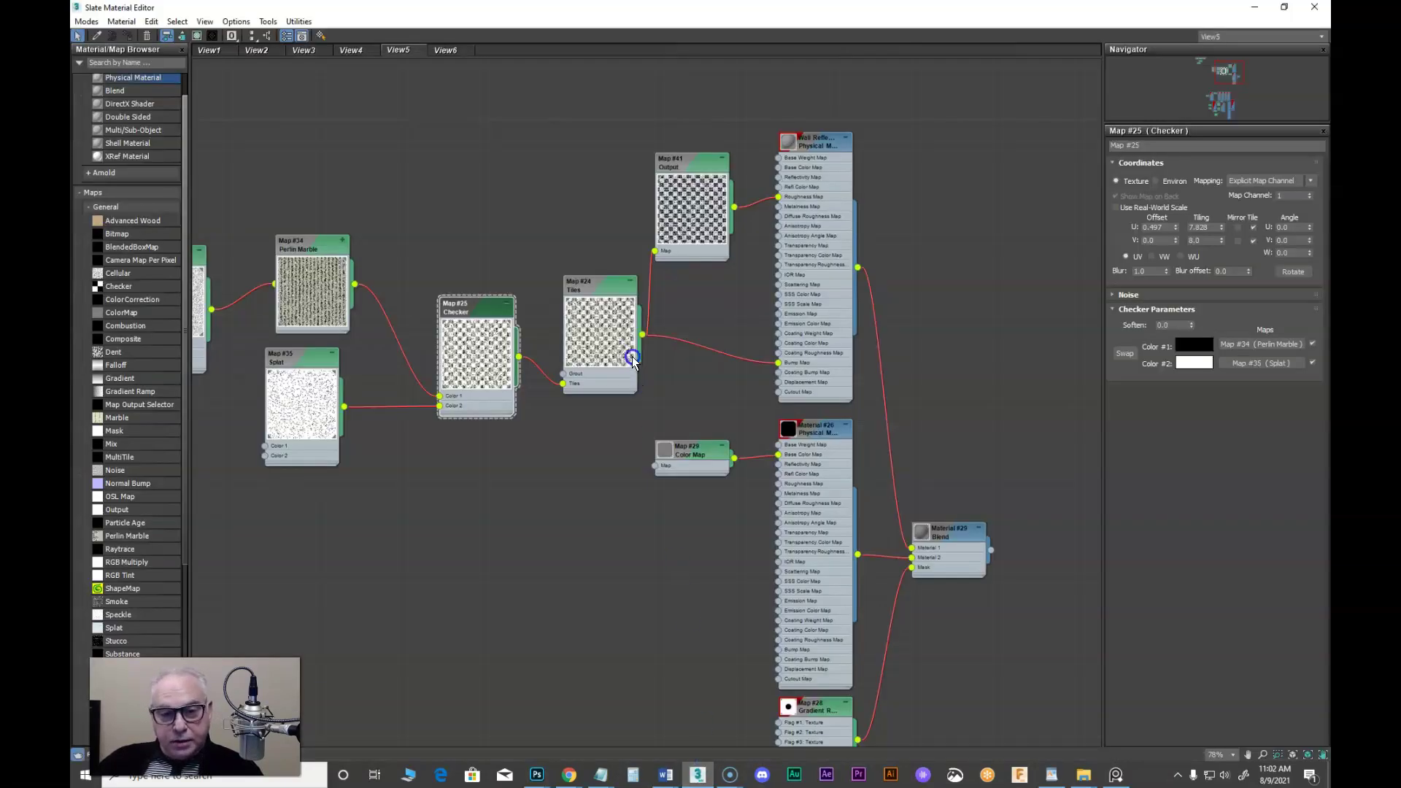
{"action": "middle_click_drag", "start_coordinate": [540, 312], "coordinate": [618, 439]}
{"action": "scroll", "coordinate": [618, 438], "scroll_direction": "up", "scroll_amount": 1}
{"action": "scroll", "coordinate": [618, 438], "scroll_direction": "up", "scroll_amount": 1}
{"action": "left_click_drag", "start_coordinate": [567, 379], "coordinate": [562, 341]}
{"action": "left_click_drag", "start_coordinate": [676, 332], "coordinate": [676, 319]}
{"action": "left_click_drag", "start_coordinate": [583, 336], "coordinate": [596, 336]}
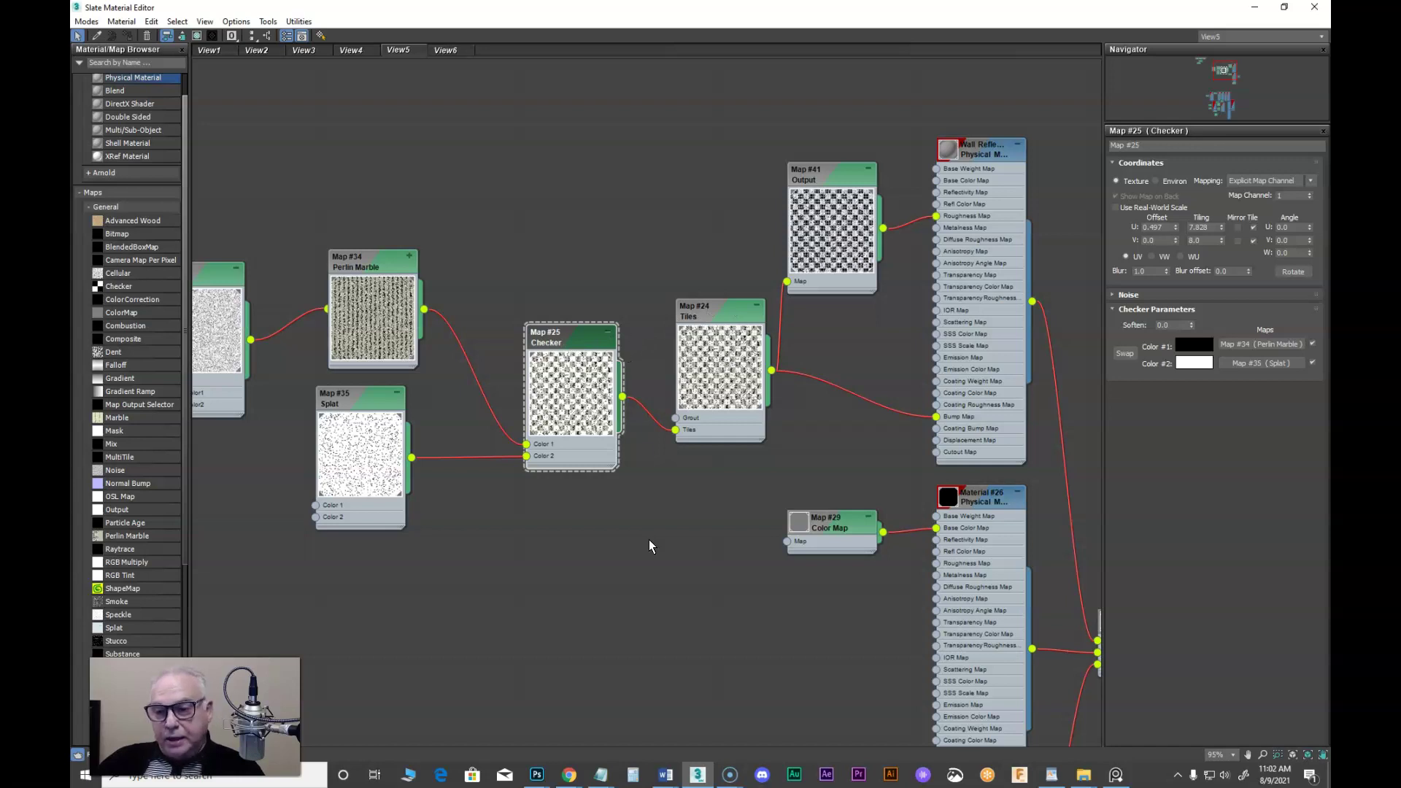
{"action": "middle_click_drag", "start_coordinate": [599, 557], "coordinate": [598, 501]}
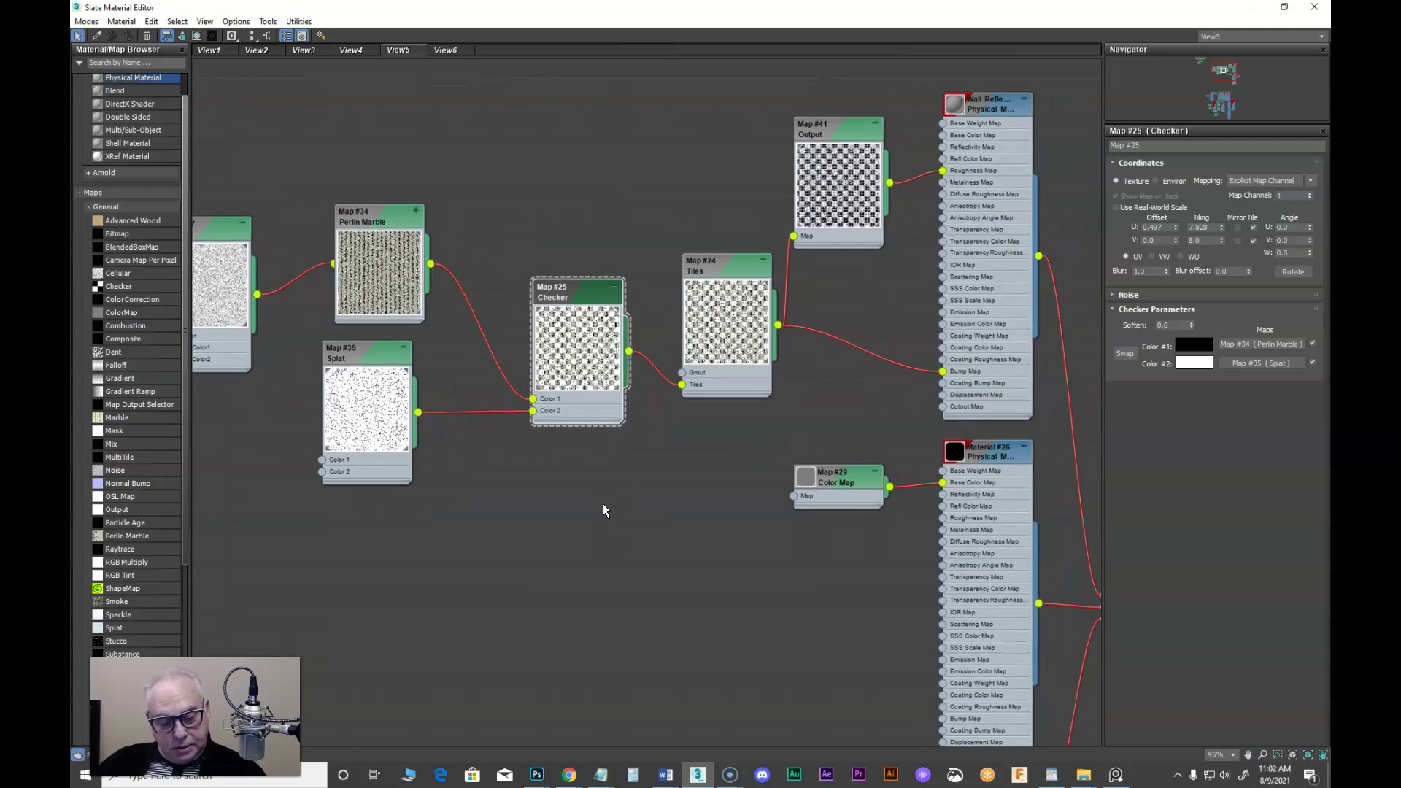
Switch to Chrome Loop Stages.tif in Photoshop, show Layer 24 with the marble-patterned tiles, and make it the active layer.
{"action": "left_click", "coordinate": [536, 776]}
{"action": "left_click", "coordinate": [325, 712]}
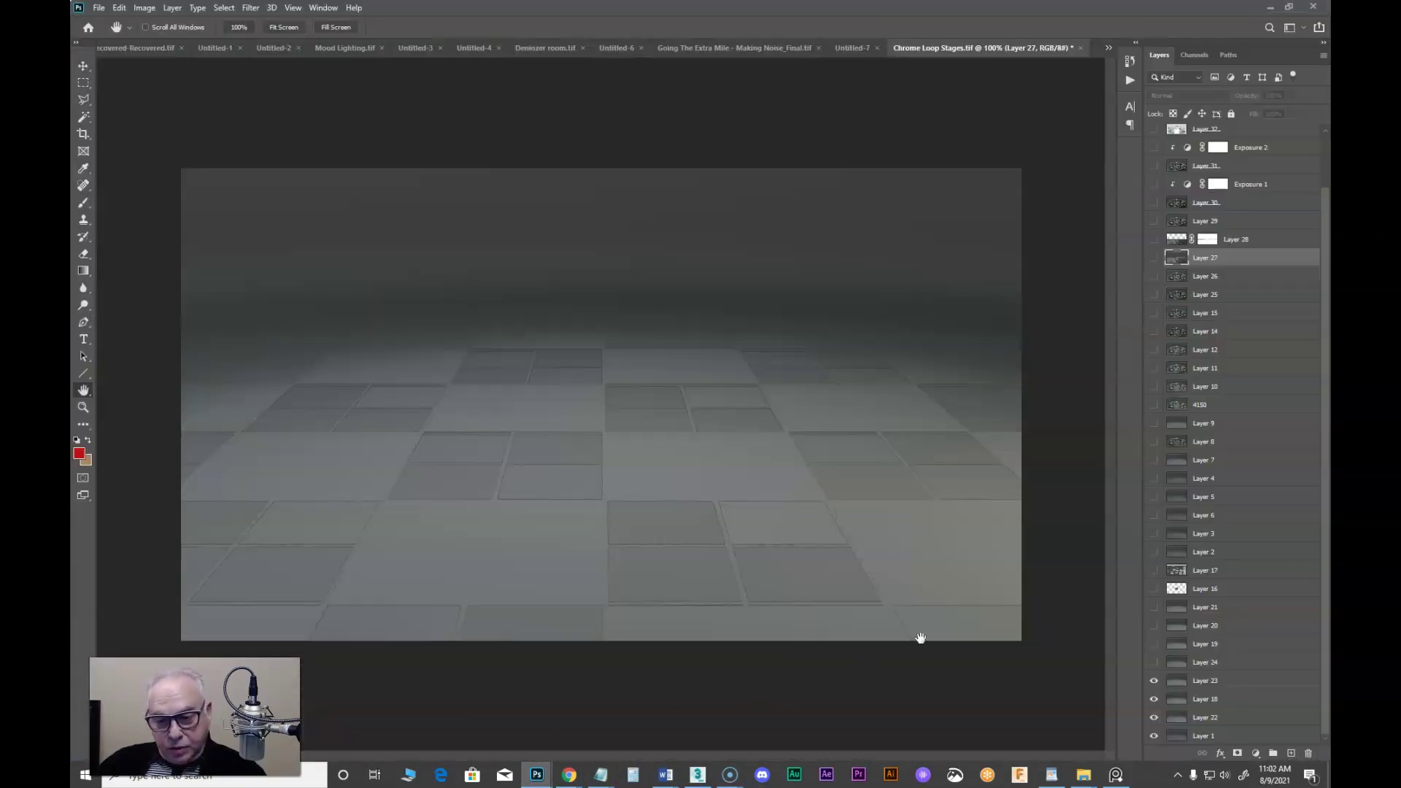
{"action": "left_click", "coordinate": [1153, 662]}
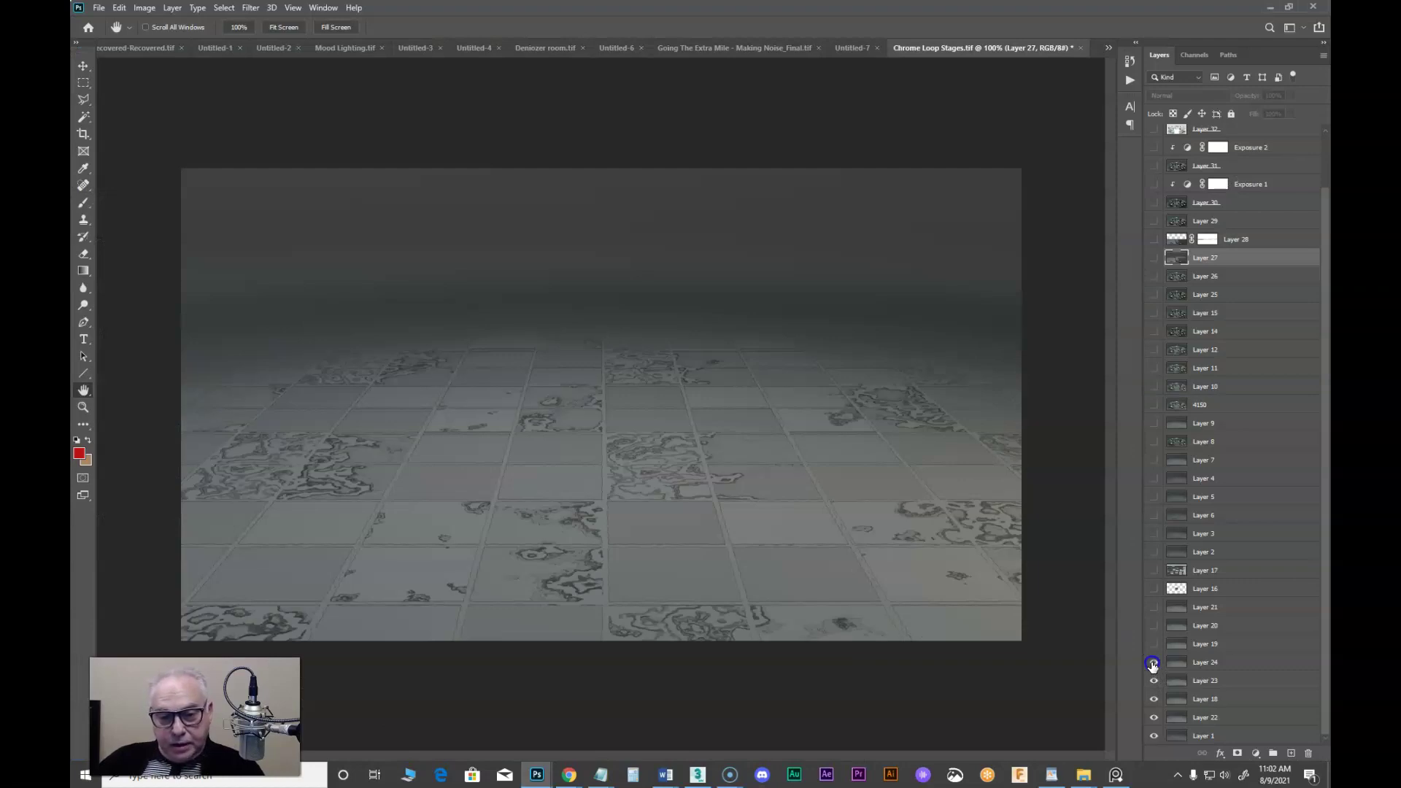
{"action": "left_click", "coordinate": [1176, 663]}
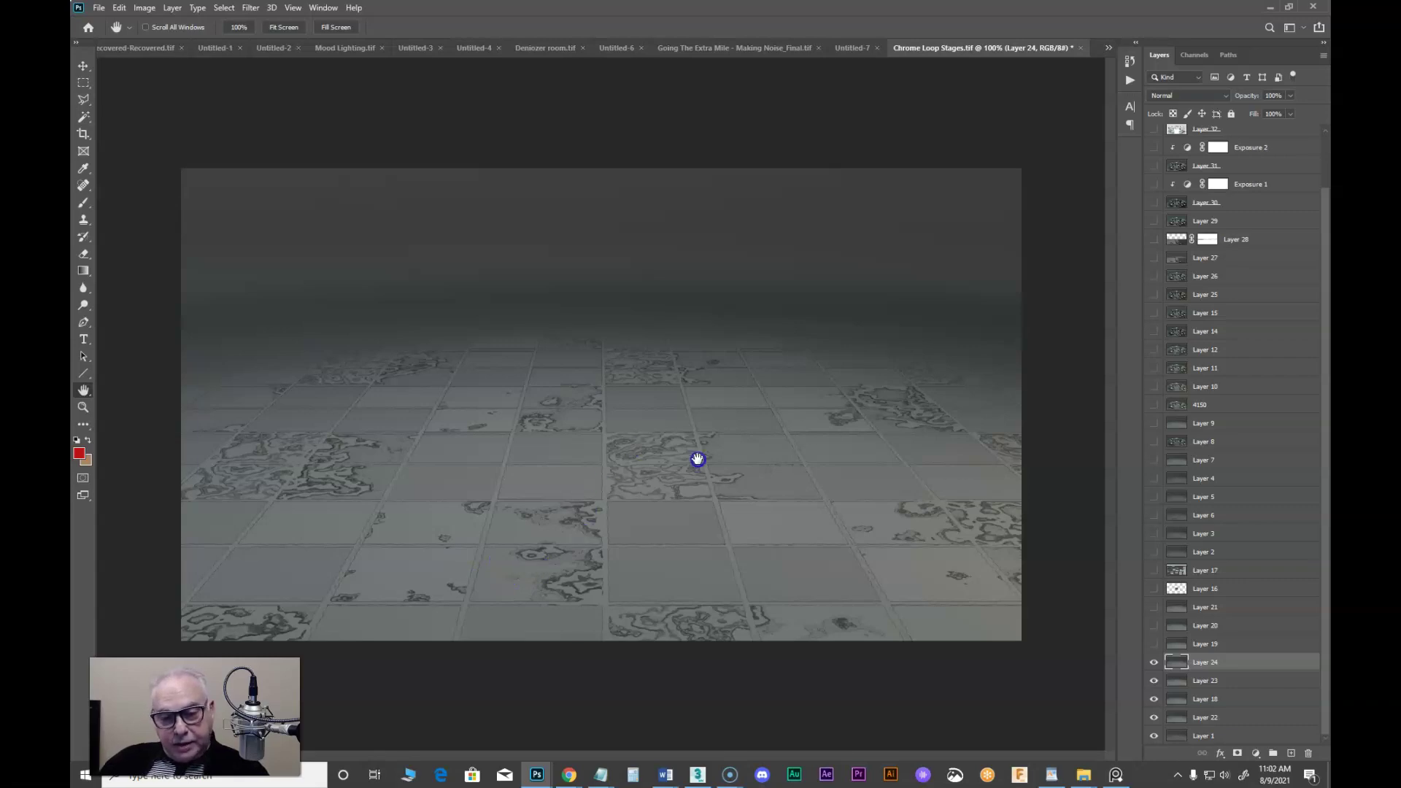
Return to the Slate Material Editor and move the Checker node with its input maps farther from the Tiles node.
{"action": "left_click", "coordinate": [697, 775]}
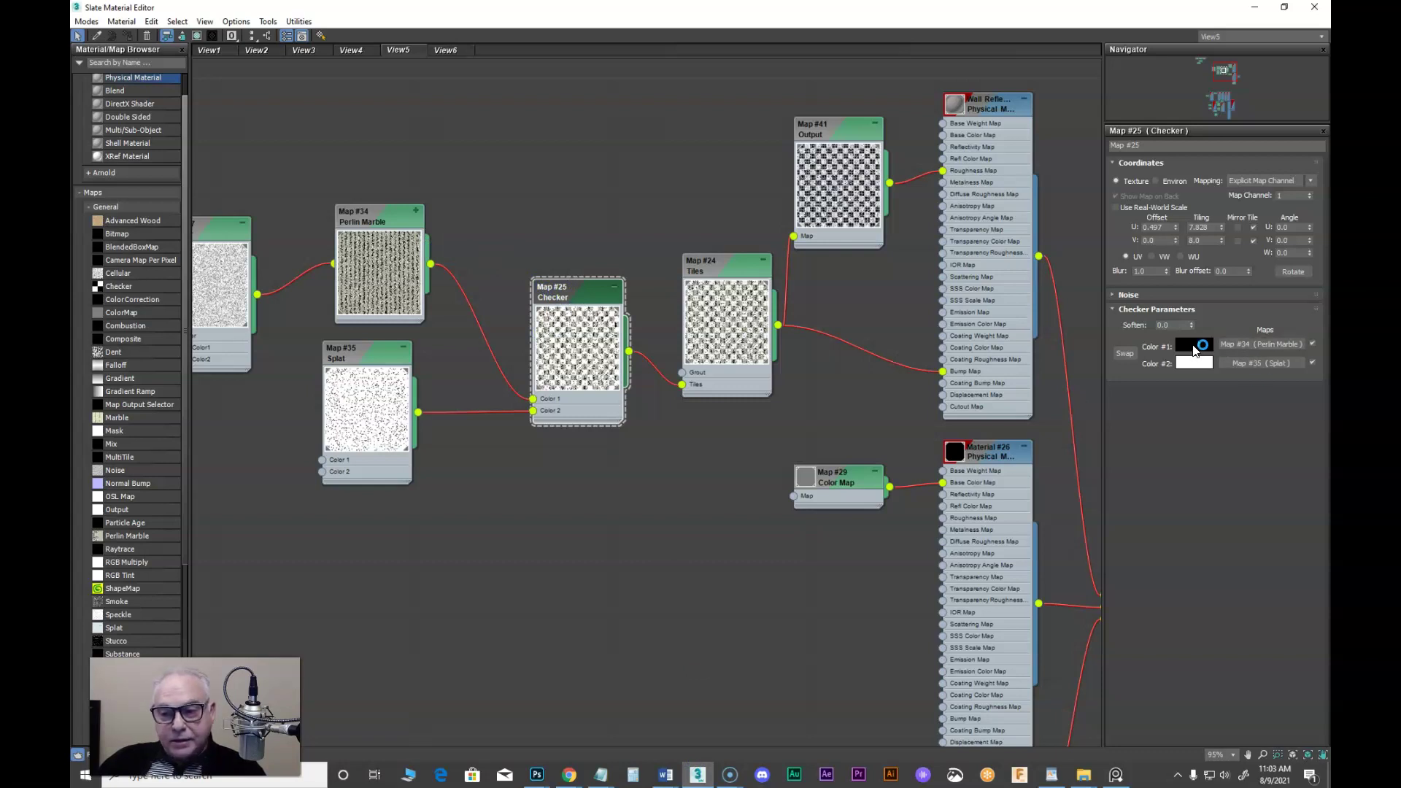
{"action": "mouse_move", "coordinate": [381, 223]}
{"action": "left_mouse_down"}
{"action": "mouse_move", "coordinate": [407, 205]}
{"action": "mouse_move", "coordinate": [382, 223]}
{"action": "left_mouse_up"}
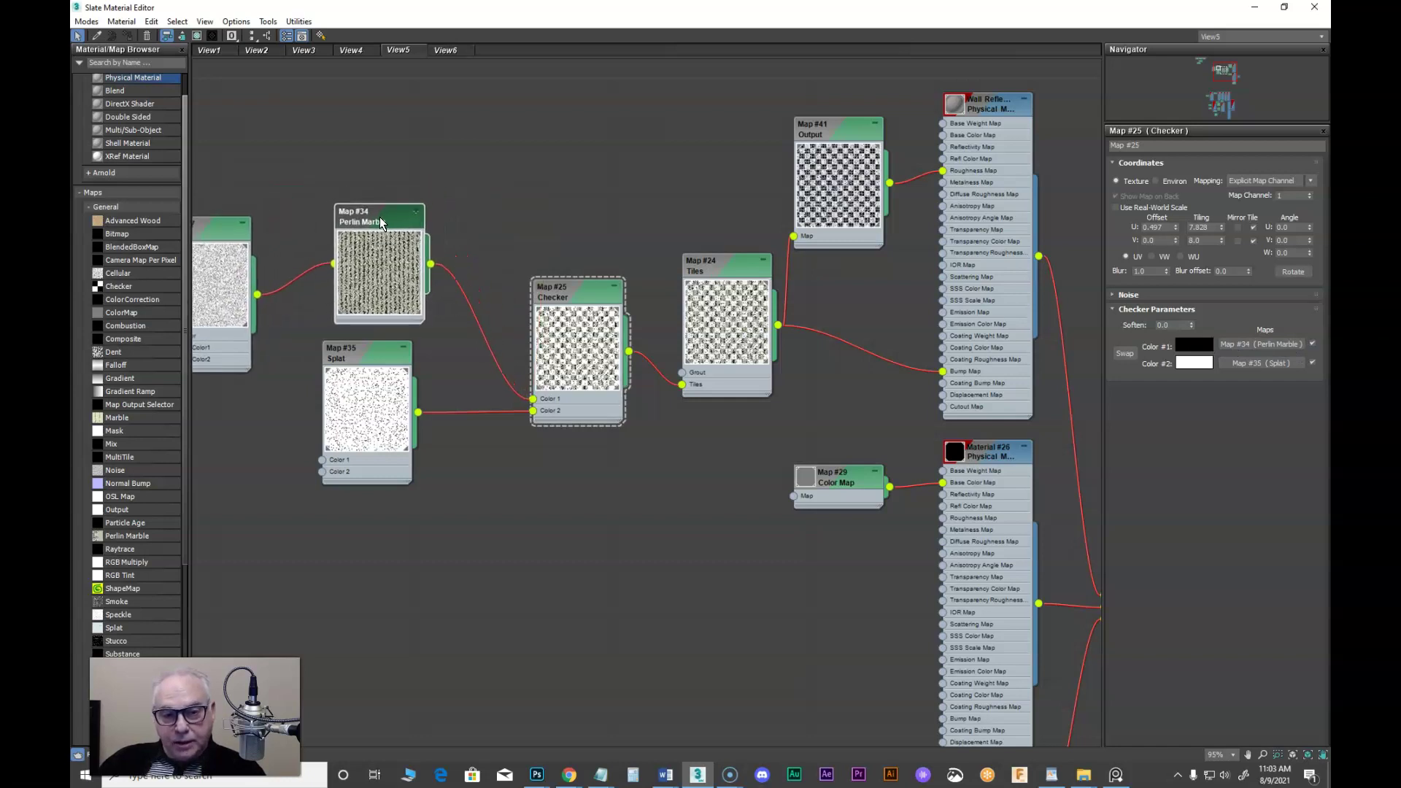
{"action": "left_click_drag", "start_coordinate": [560, 291], "coordinate": [535, 304]}
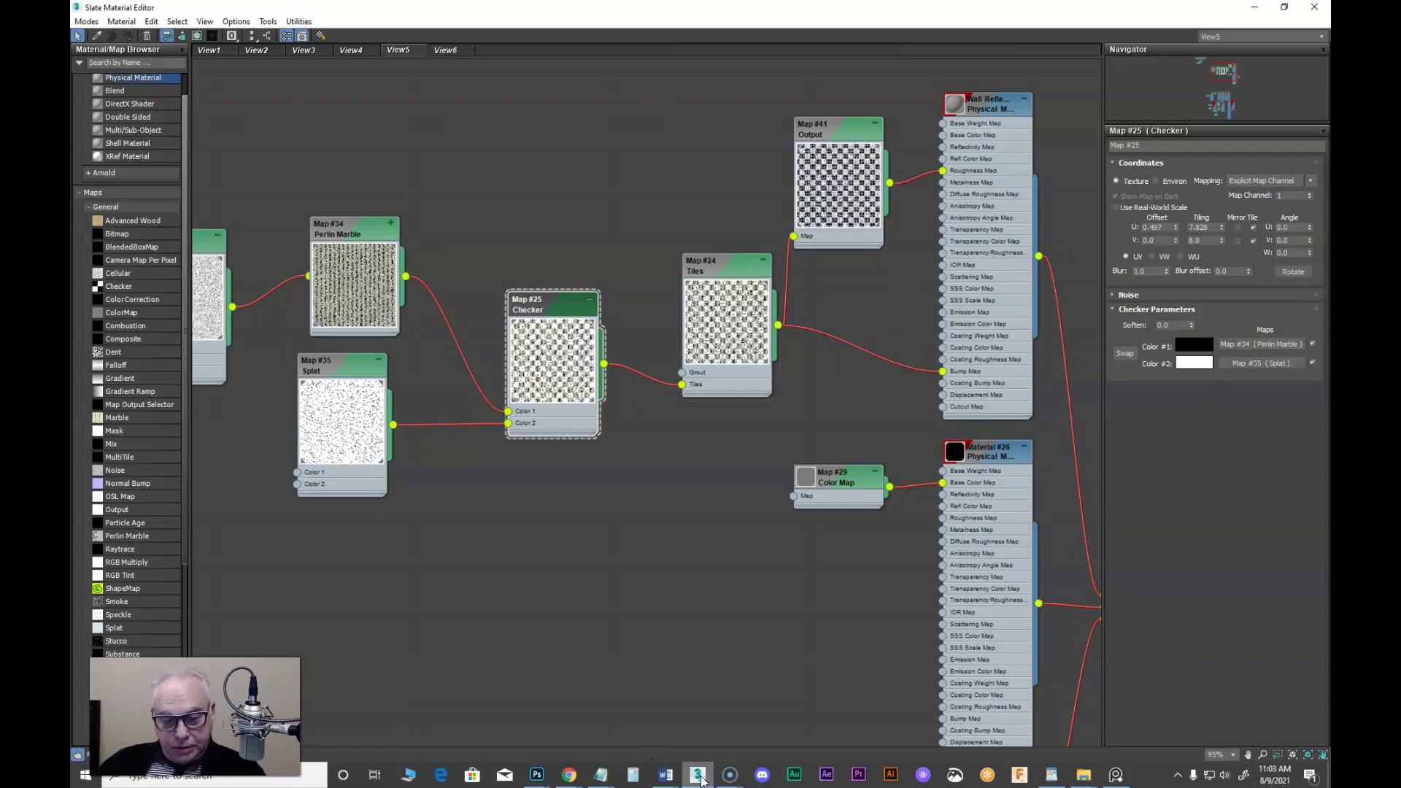
Switch to Chrome Loop Stages.tif in Photoshop and show Layers 19, 20 and 21 to step through the next floor stages.
{"action": "mouse_move", "coordinate": [537, 779]}
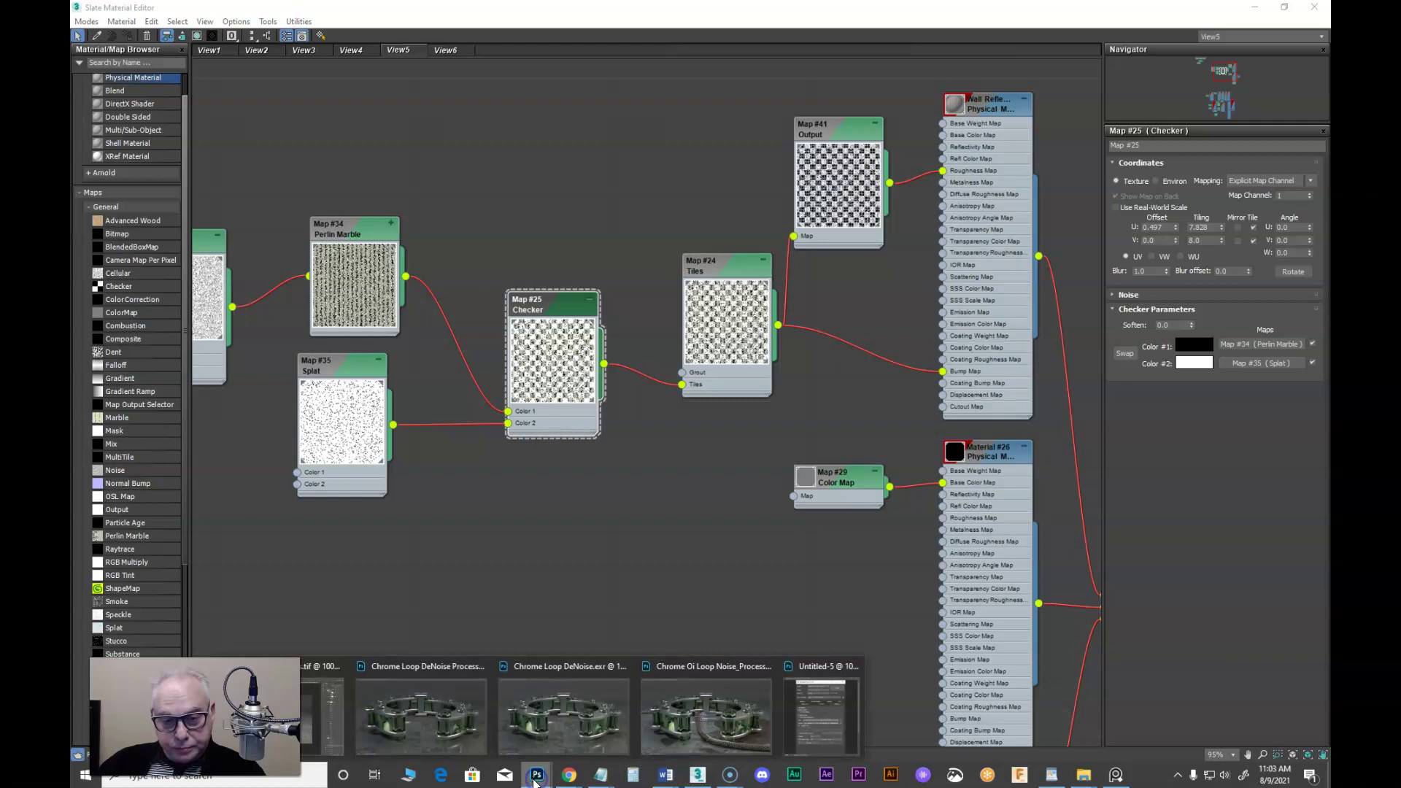
{"action": "left_click", "coordinate": [547, 660]}
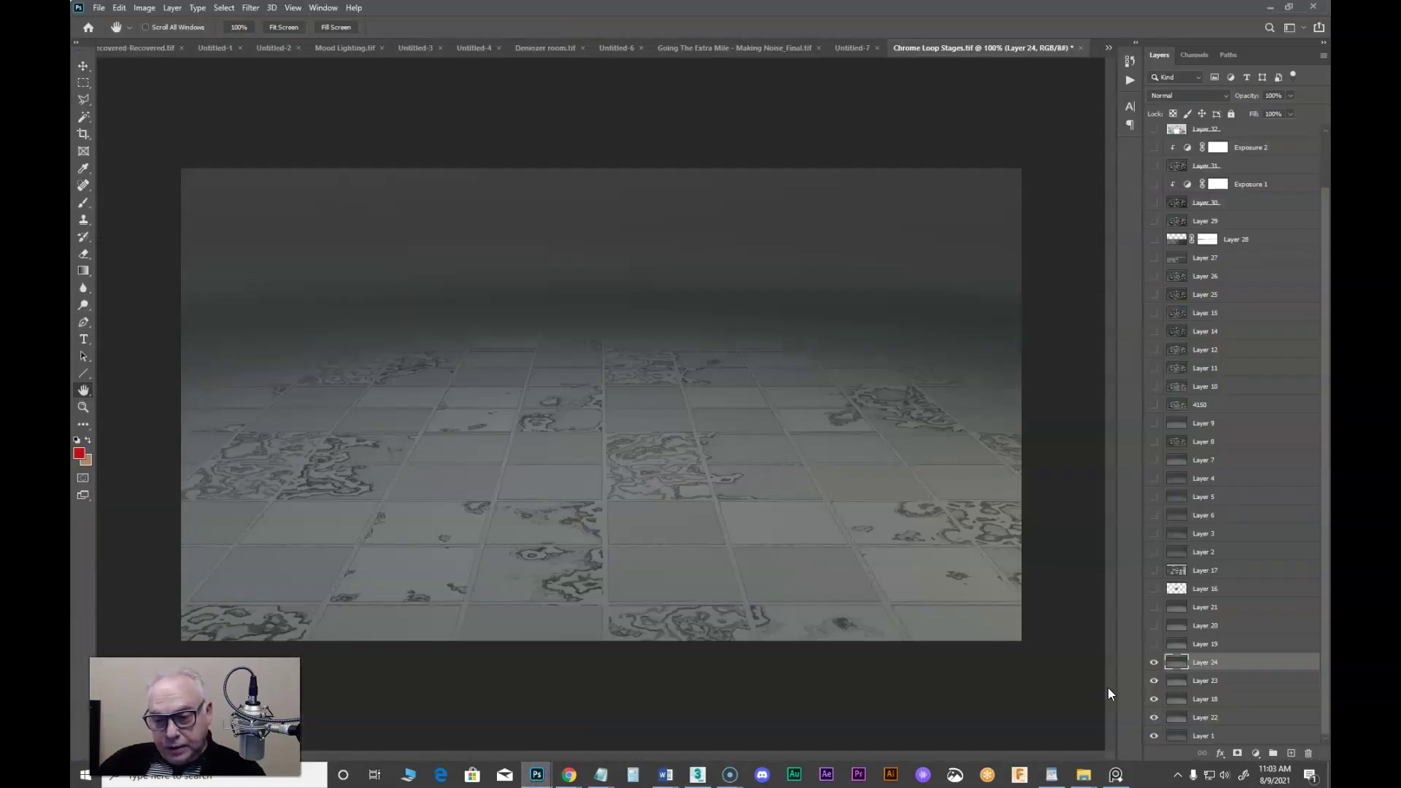
{"action": "left_click", "coordinate": [1207, 645]}
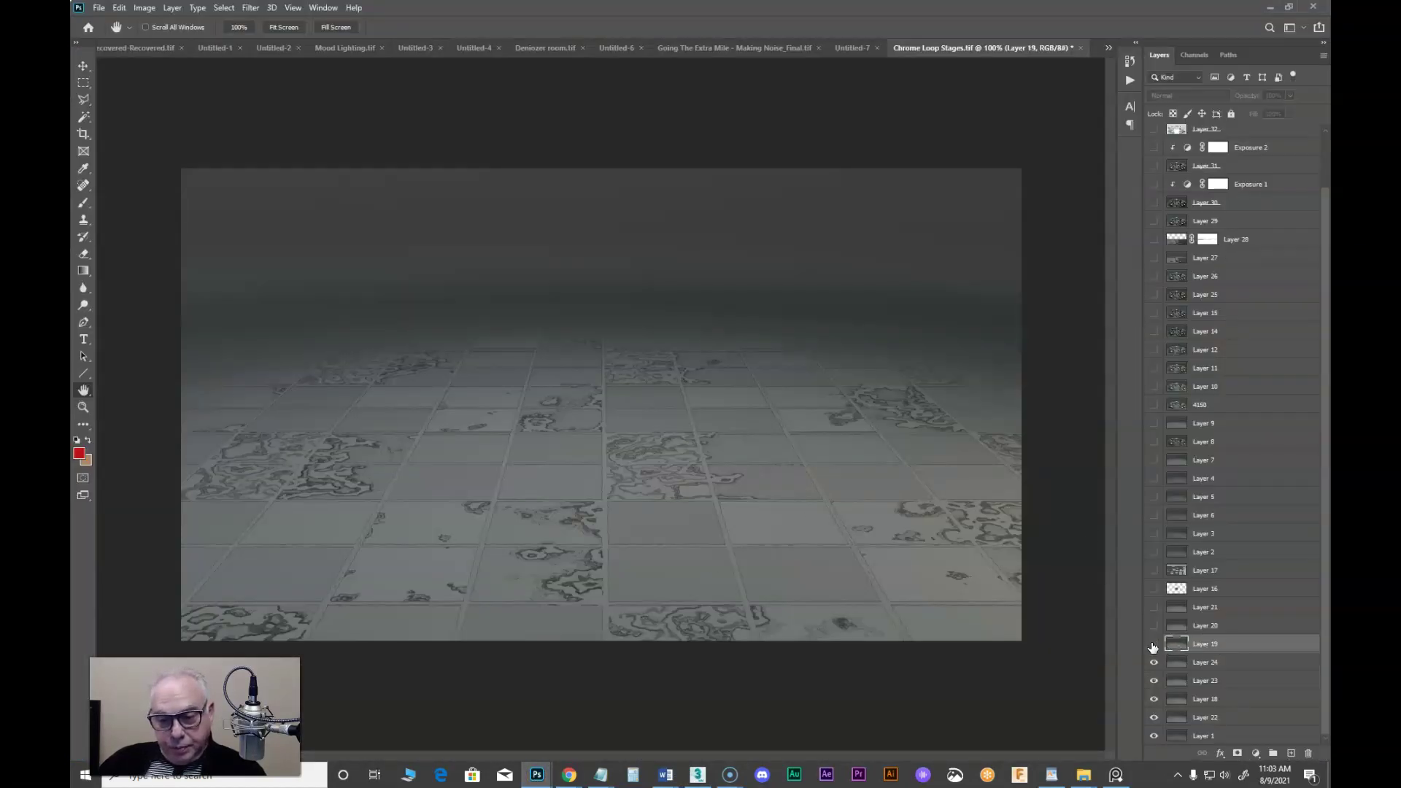
{"action": "left_click", "coordinate": [1152, 644]}
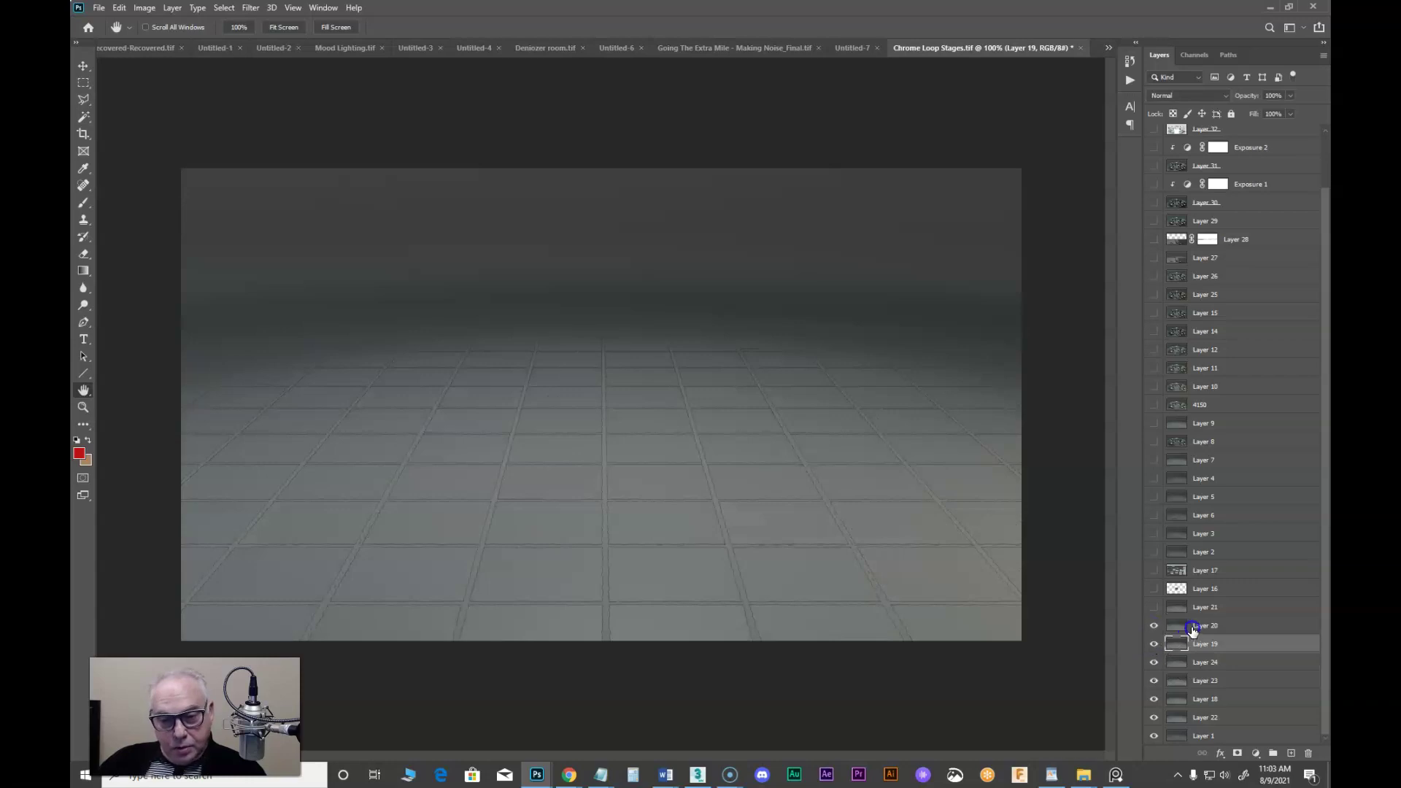
{"action": "left_click", "coordinate": [1154, 607]}
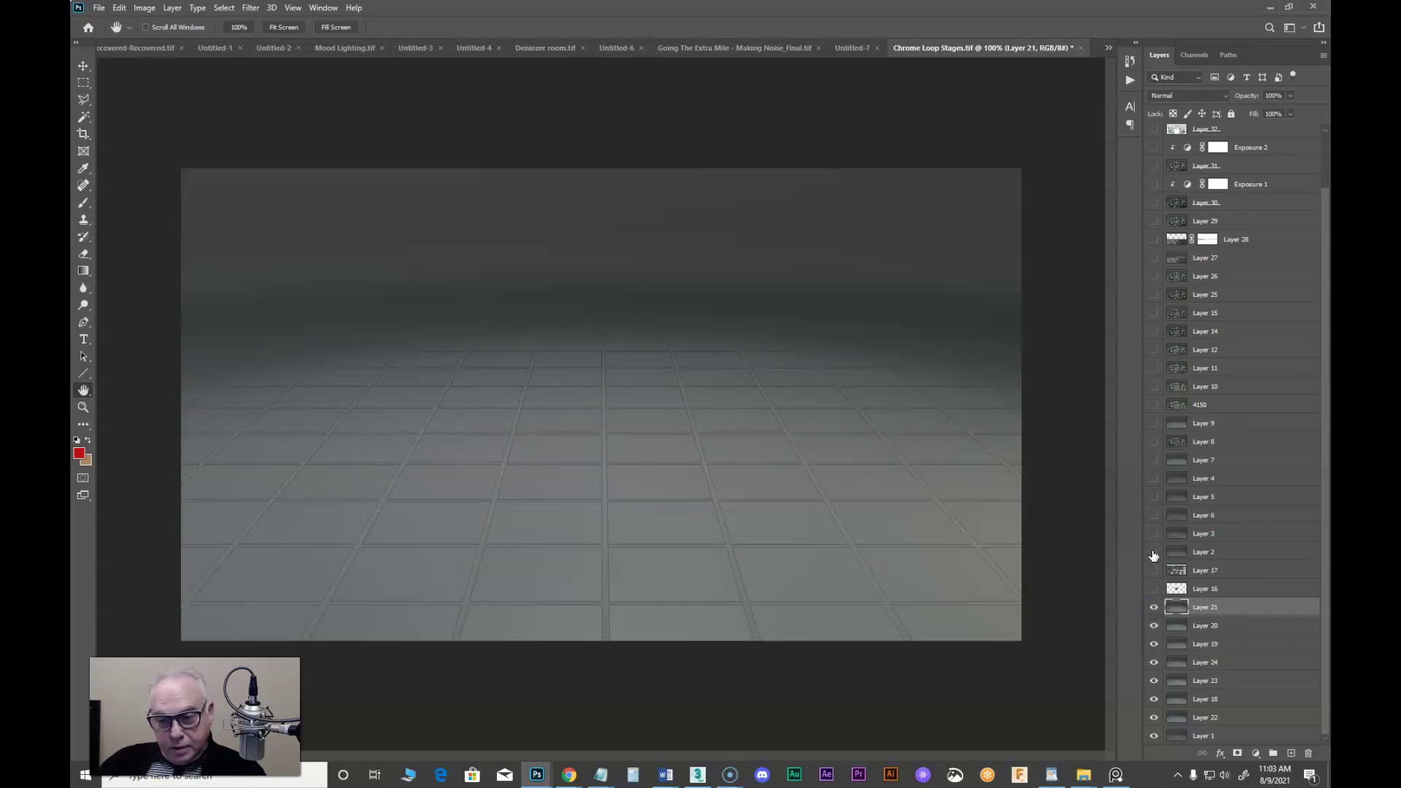
Show Layers 2 and 3 with the splat detail on the alternating tiles, and make Layer 3 the active layer.
{"action": "left_click", "coordinate": [1153, 553]}
{"action": "left_click", "coordinate": [1180, 549]}
{"action": "left_click", "coordinate": [1154, 533]}
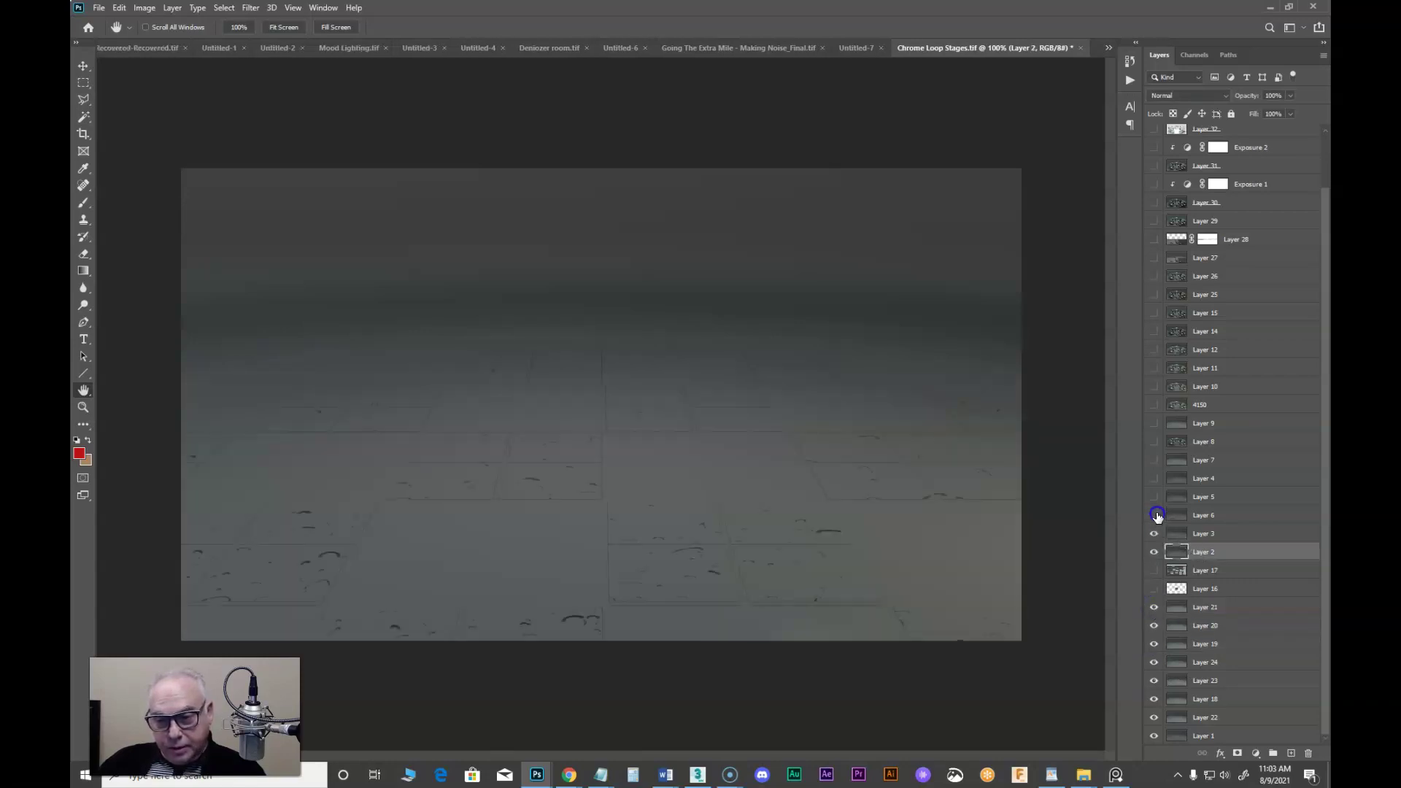
{"action": "left_click", "coordinate": [1204, 533]}
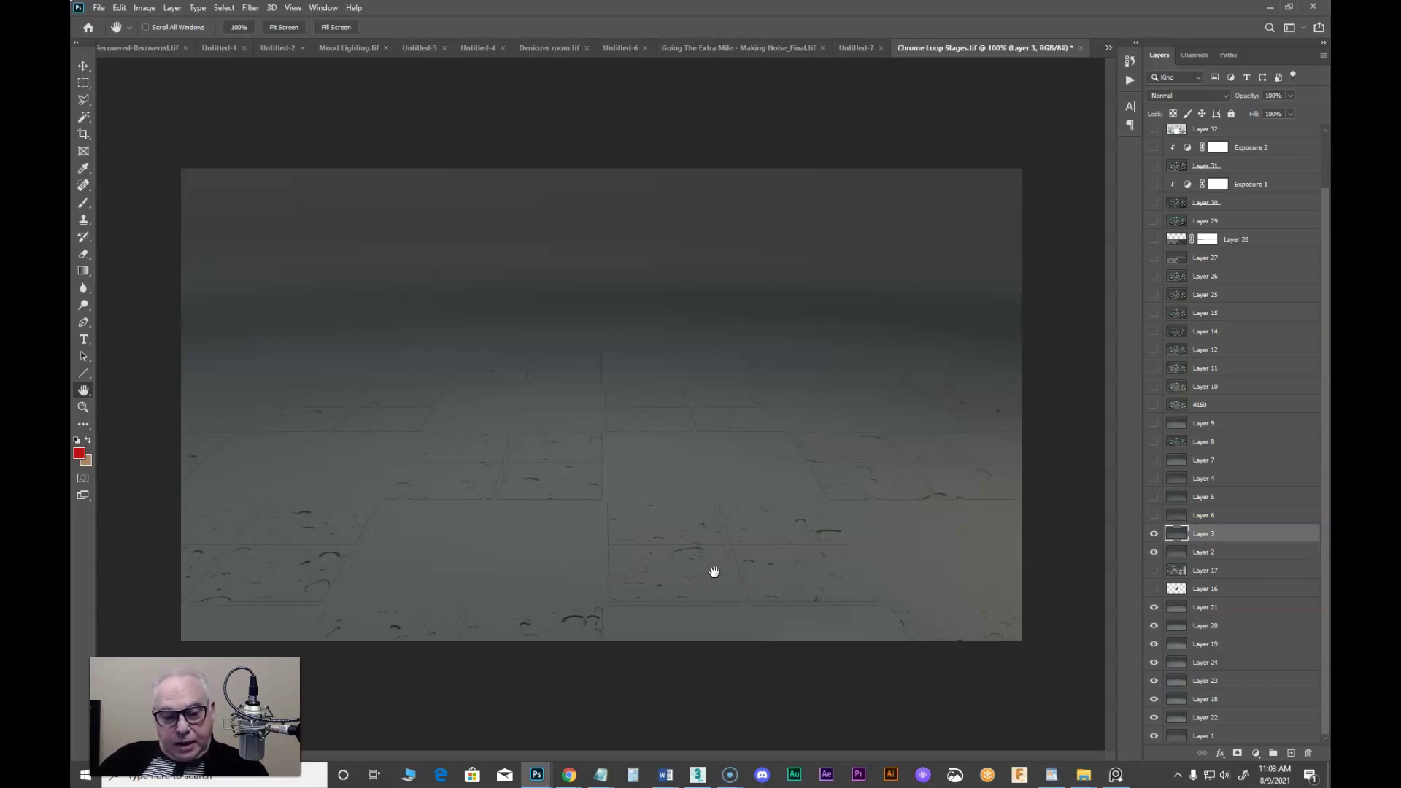
Return to the Slate Material Editor and reposition the Splat and Perlin Marble nodes that feed the Checker map.
{"action": "left_click", "coordinate": [697, 775]}
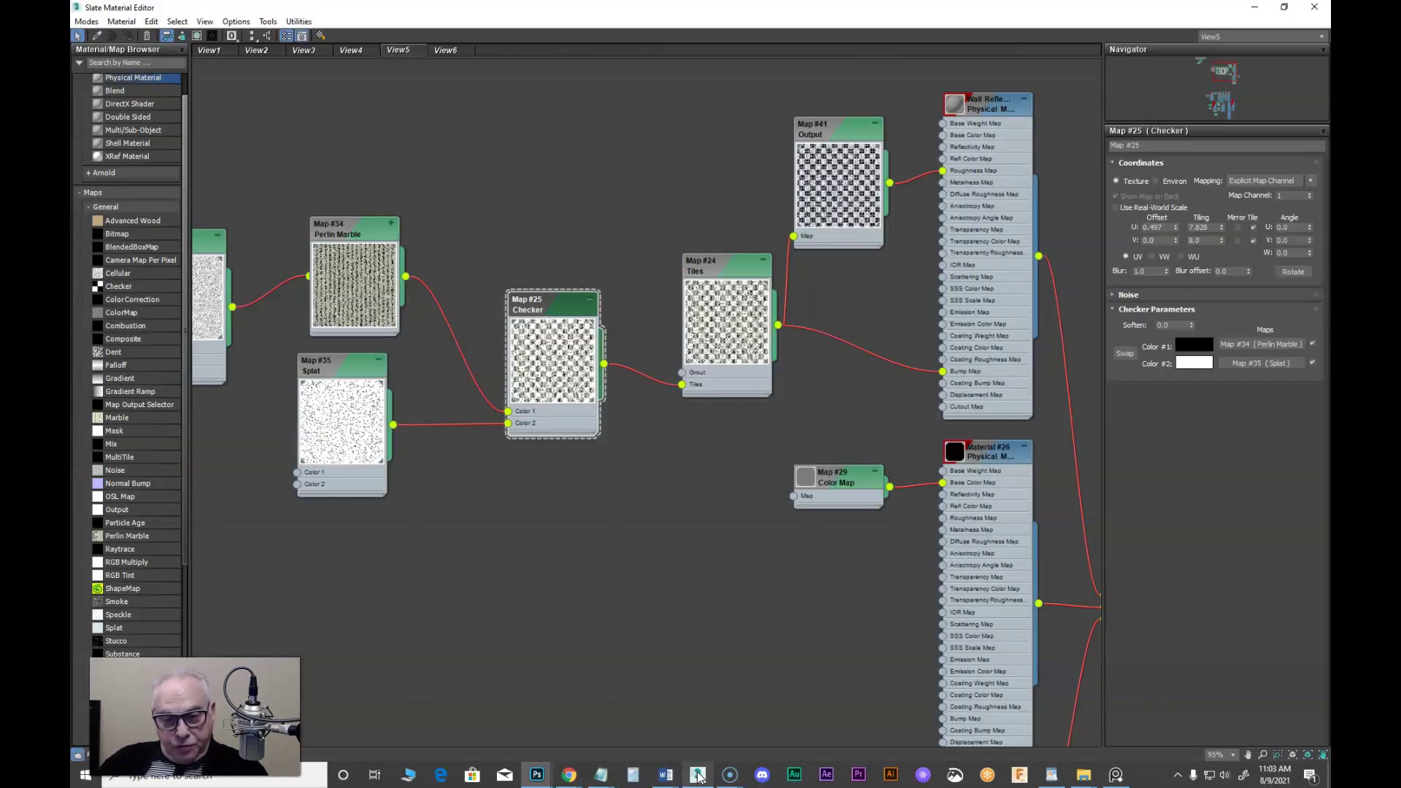
{"action": "mouse_move", "coordinate": [346, 372]}
{"action": "left_mouse_down"}
{"action": "mouse_move", "coordinate": [340, 384]}
{"action": "mouse_move", "coordinate": [346, 371]}
{"action": "left_mouse_up"}
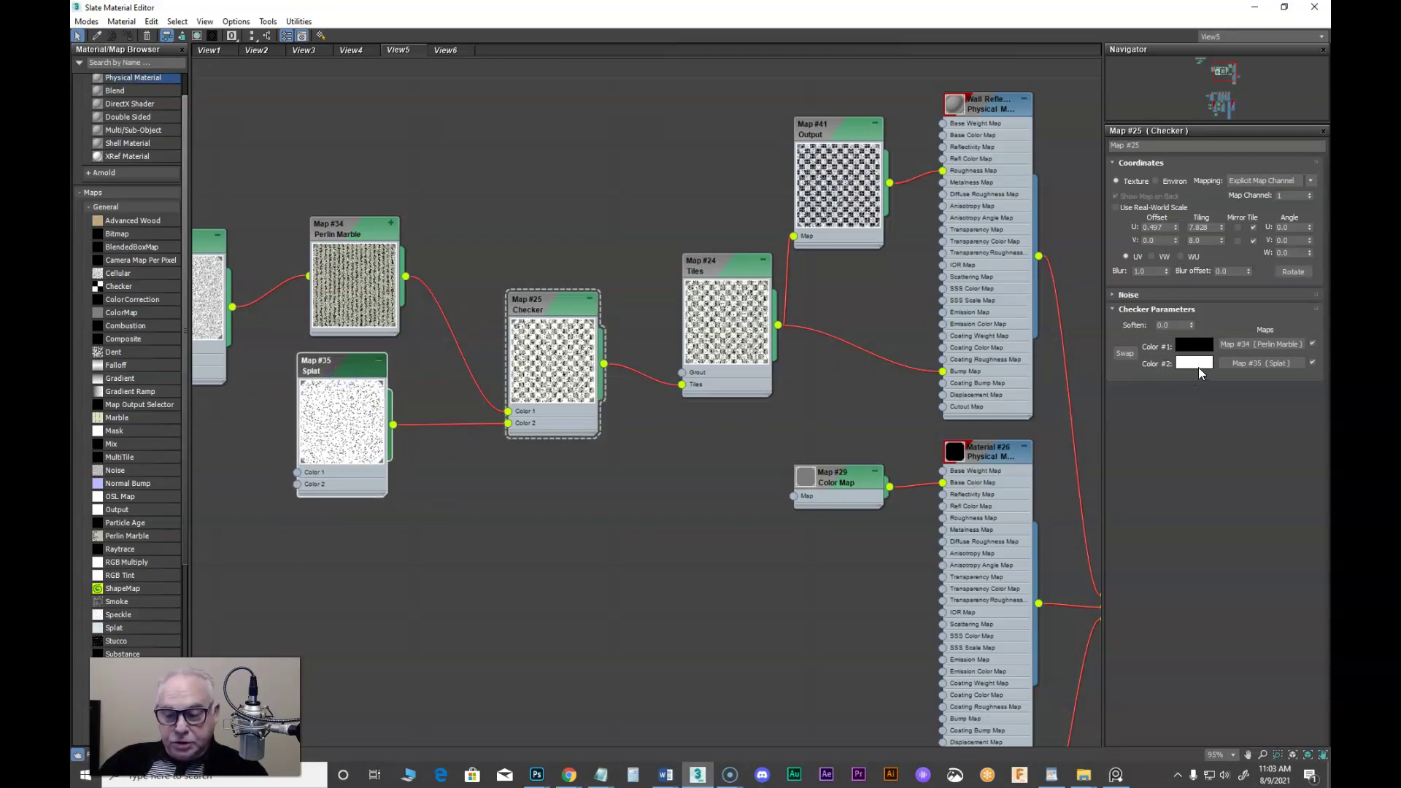
{"action": "mouse_move", "coordinate": [308, 394]}
{"action": "left_mouse_down"}
{"action": "mouse_move", "coordinate": [370, 427]}
{"action": "mouse_move", "coordinate": [320, 406]}
{"action": "left_mouse_up"}
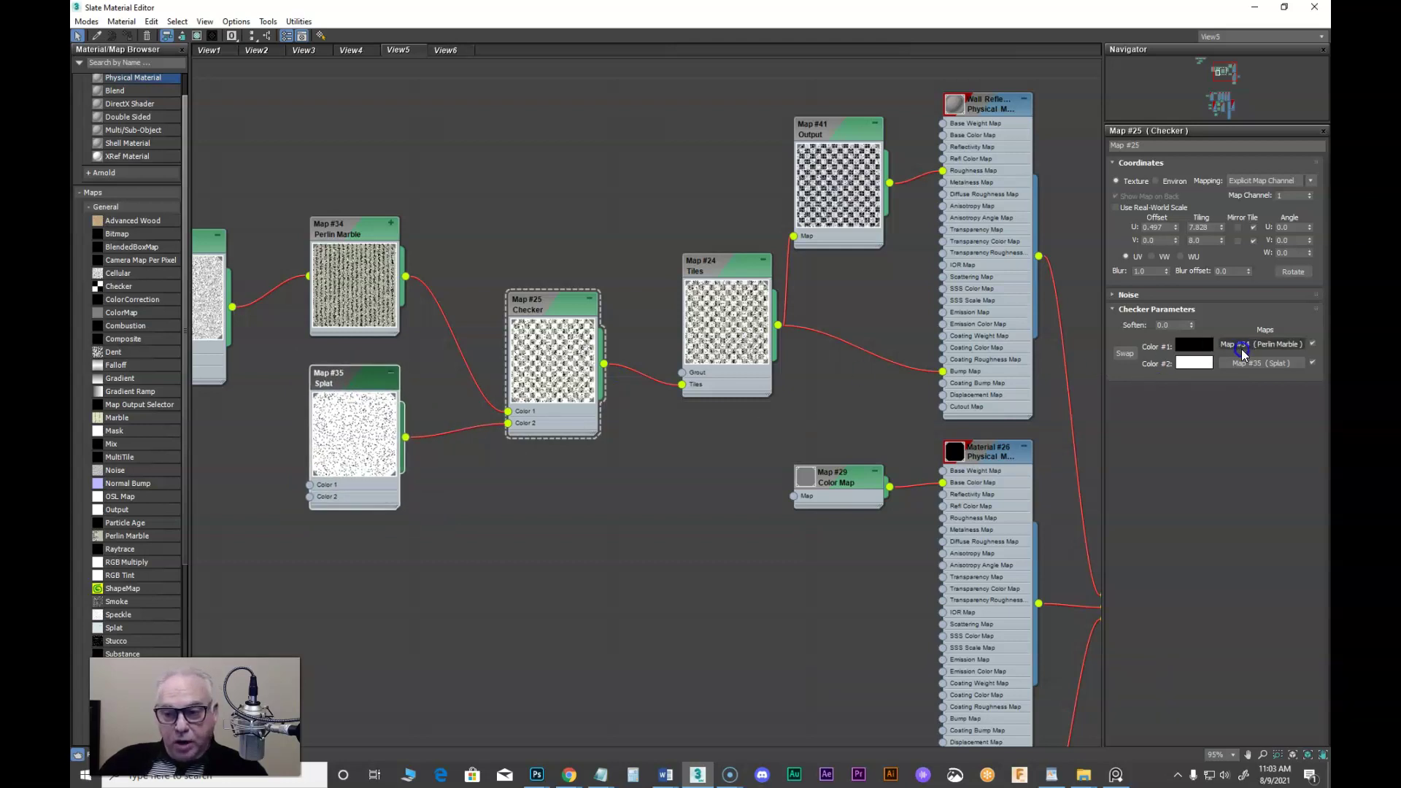
{"action": "mouse_move", "coordinate": [353, 236]}
{"action": "left_mouse_down"}
{"action": "mouse_move", "coordinate": [387, 228]}
{"action": "mouse_move", "coordinate": [353, 250]}
{"action": "left_mouse_up"}
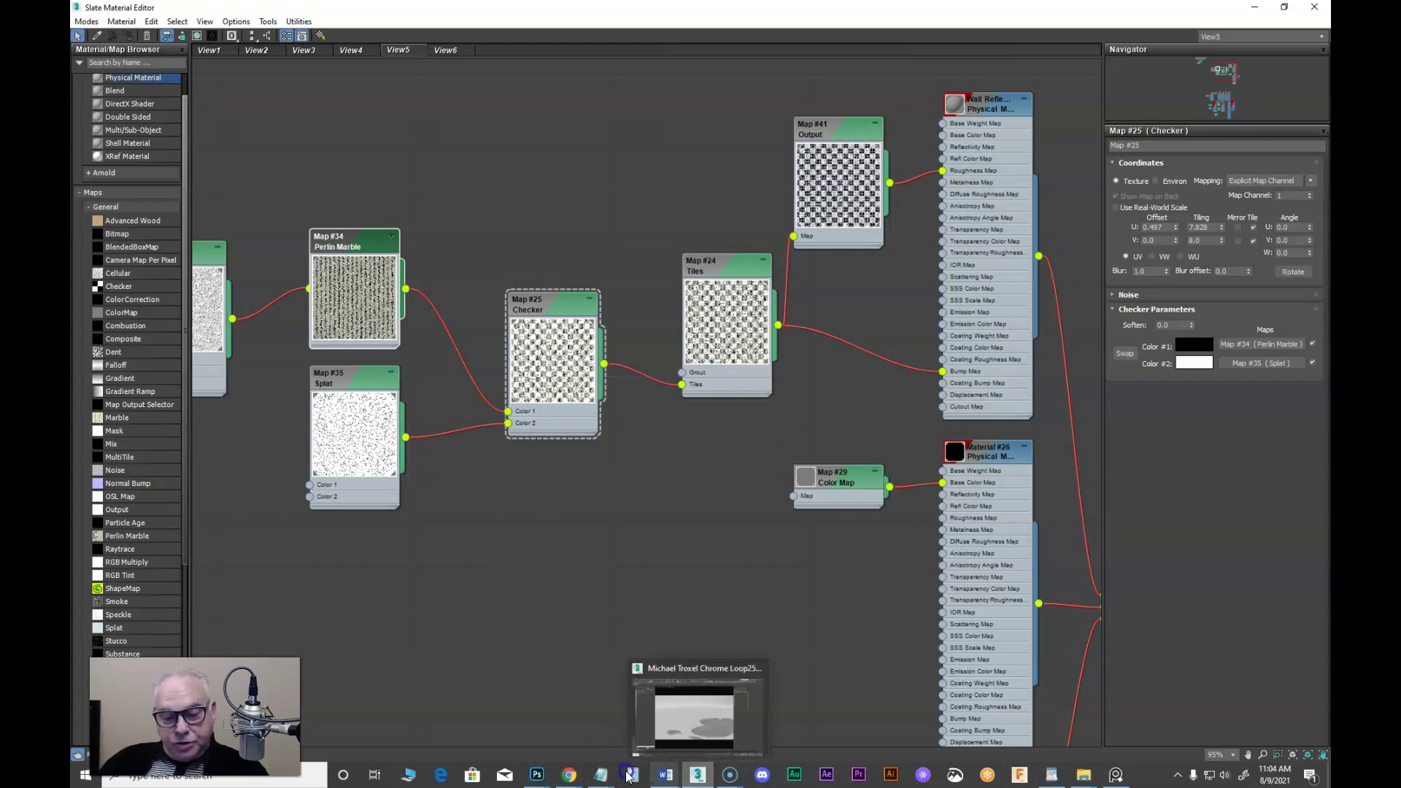
Switch to Photoshop, show Layer 6 with the cracked pattern on the alternating tiles, and make it the active layer.
{"action": "mouse_move", "coordinate": [537, 779]}
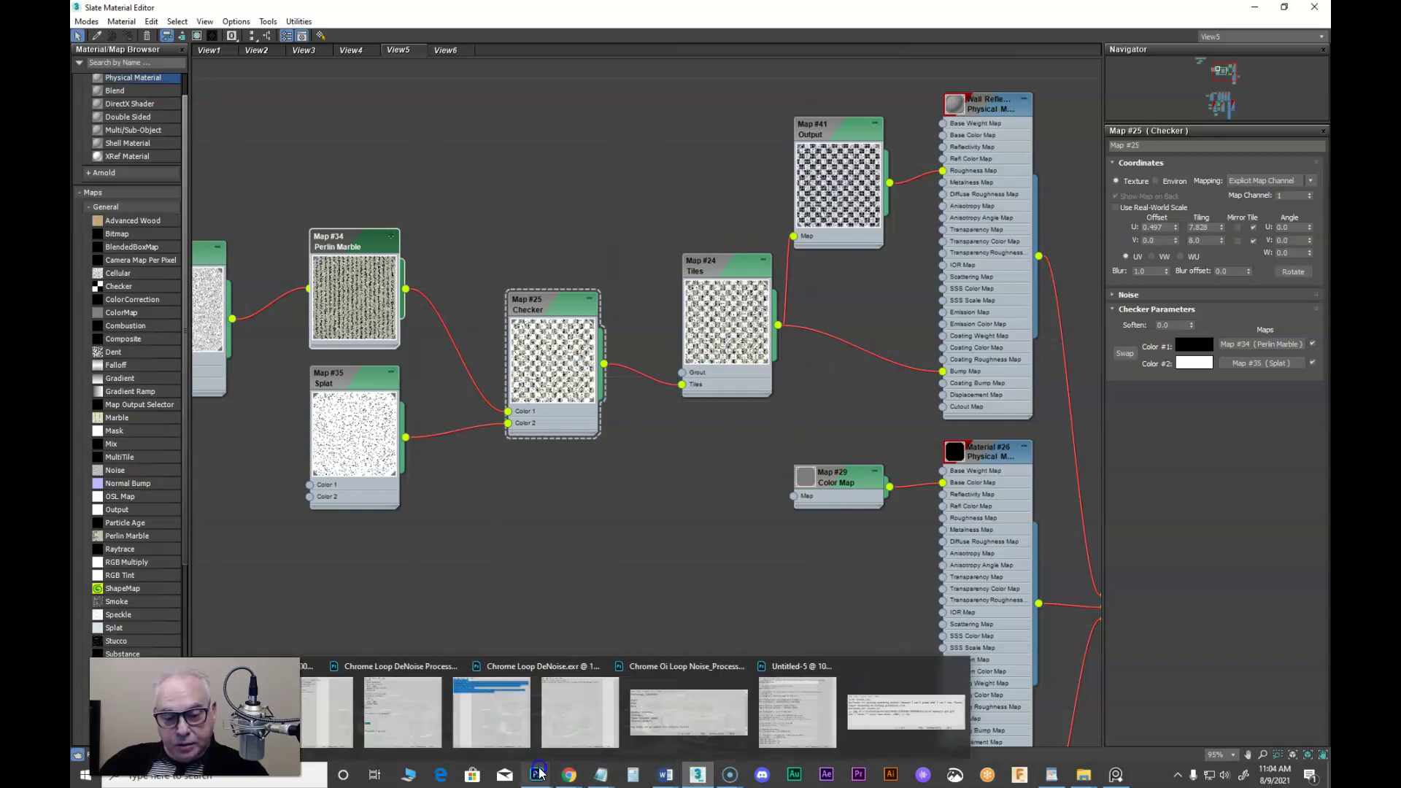
{"action": "left_click", "coordinate": [324, 711]}
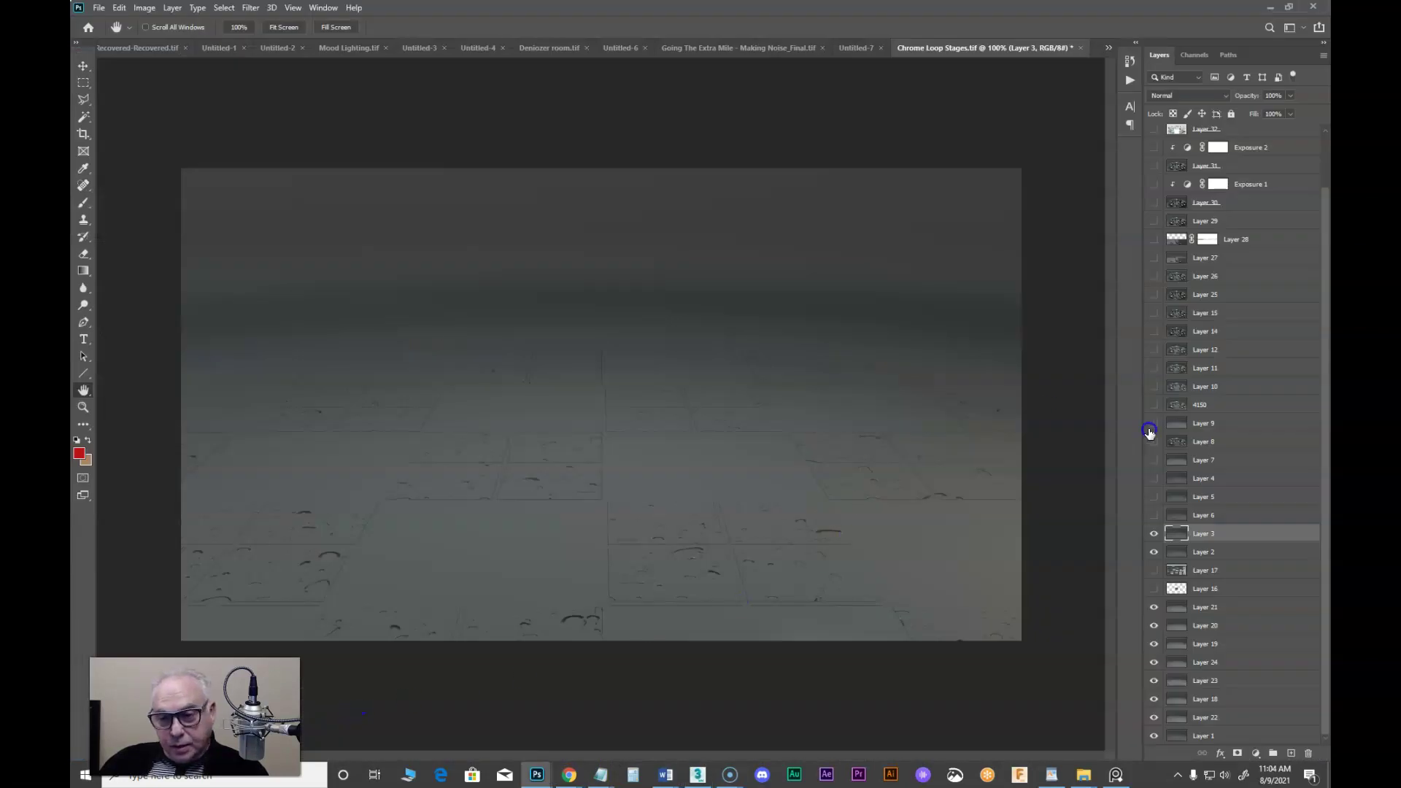
{"action": "left_click", "coordinate": [1152, 515]}
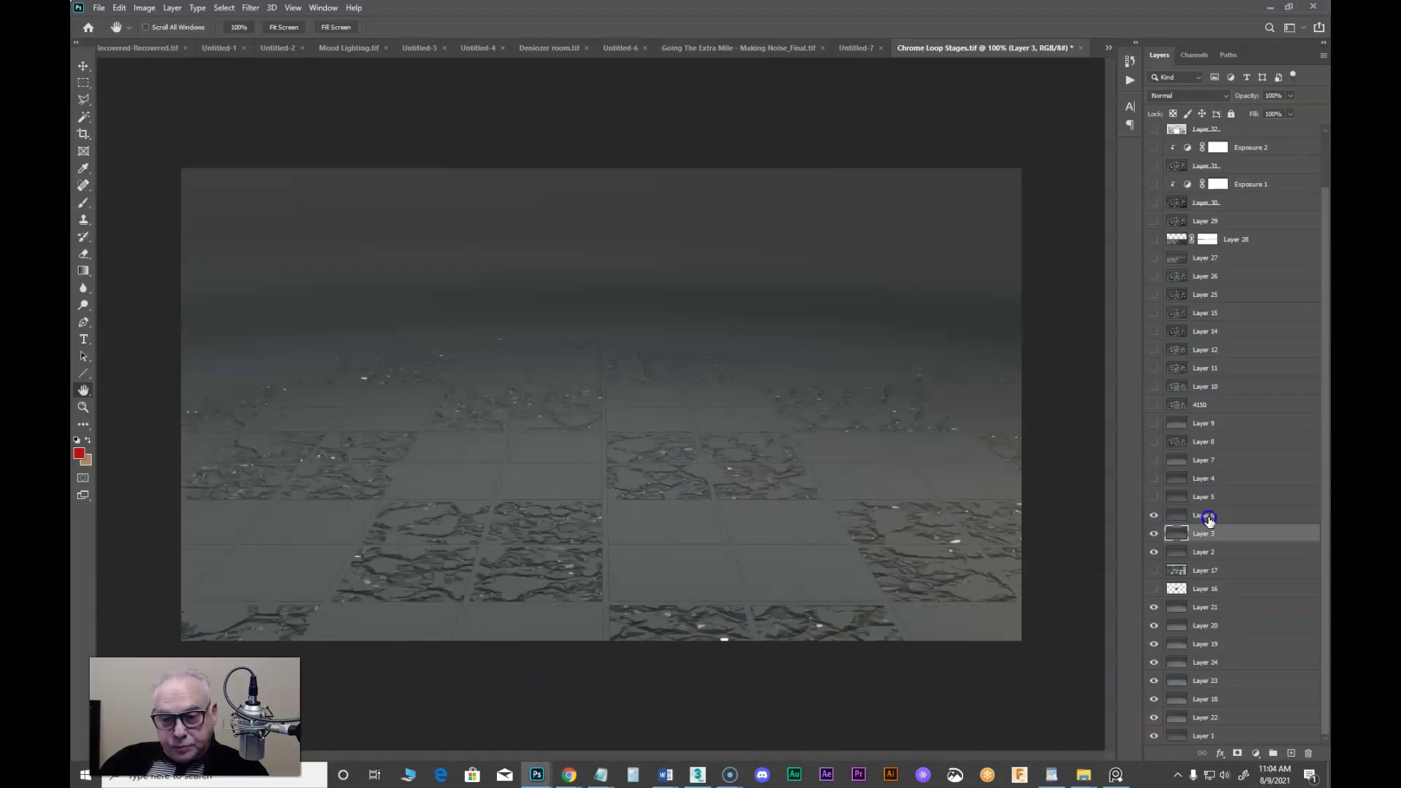
{"action": "left_click", "coordinate": [1206, 517]}
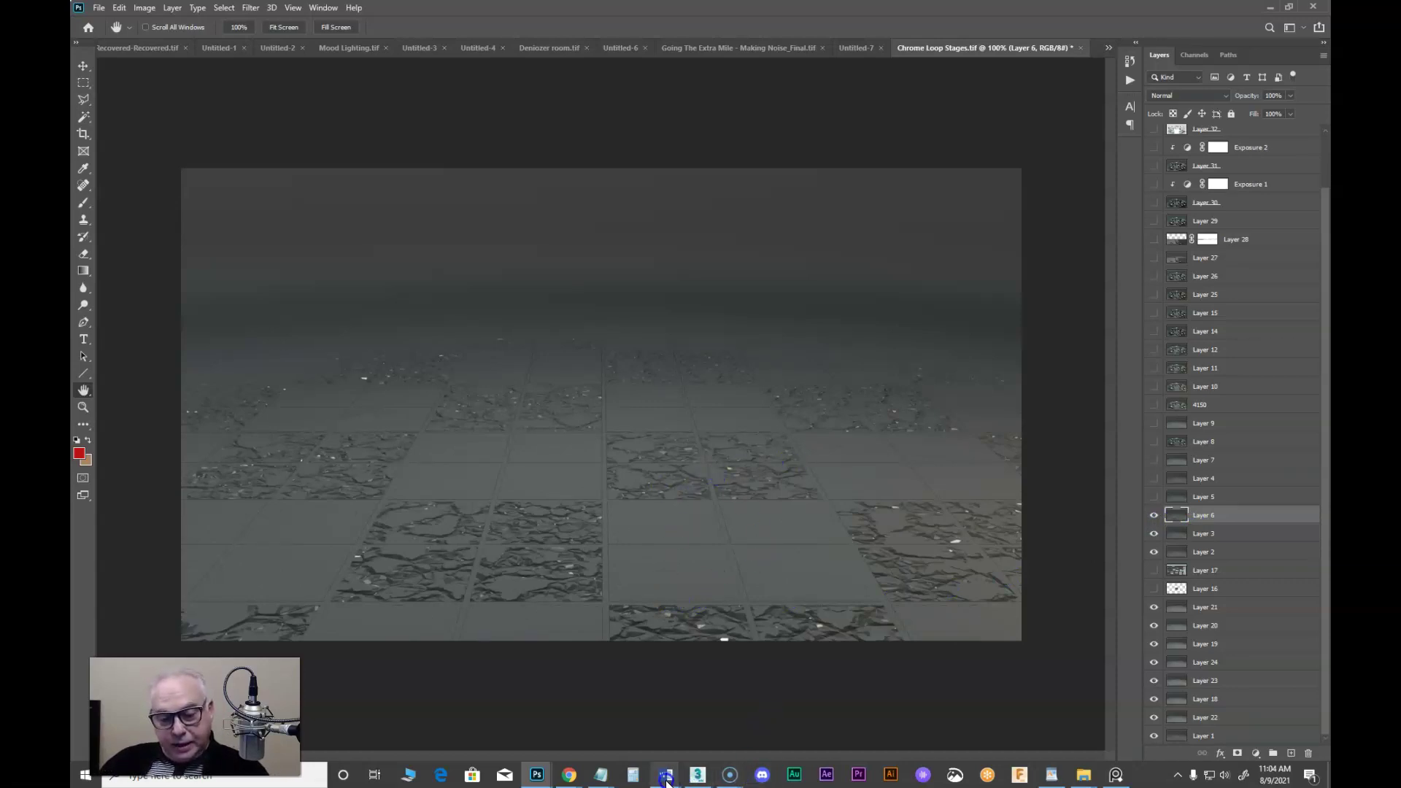
Return to the Slate Material Editor, bring the Cellular map into view, open the Perlin Marble map's parameters, and minimize the editor.
{"action": "left_click", "coordinate": [698, 775]}
{"action": "middle_click_drag", "start_coordinate": [444, 473], "coordinate": [627, 510]}
{"action": "mouse_move", "coordinate": [363, 288]}
{"action": "left_mouse_down"}
{"action": "mouse_move", "coordinate": [325, 281]}
{"action": "mouse_move", "coordinate": [361, 276]}
{"action": "left_mouse_up"}
{"action": "double_click", "coordinate": [563, 283]}
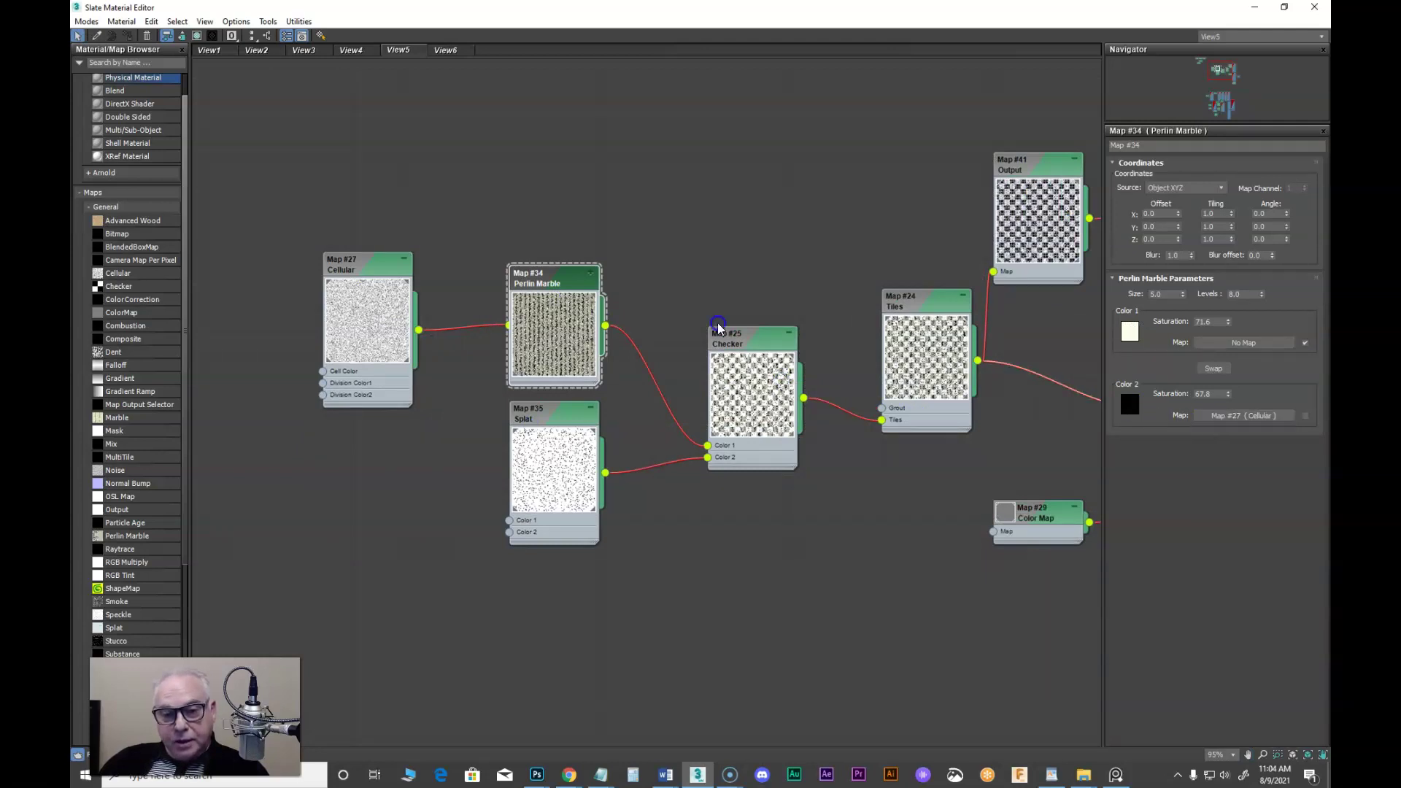
{"action": "left_click", "coordinate": [1250, 12]}
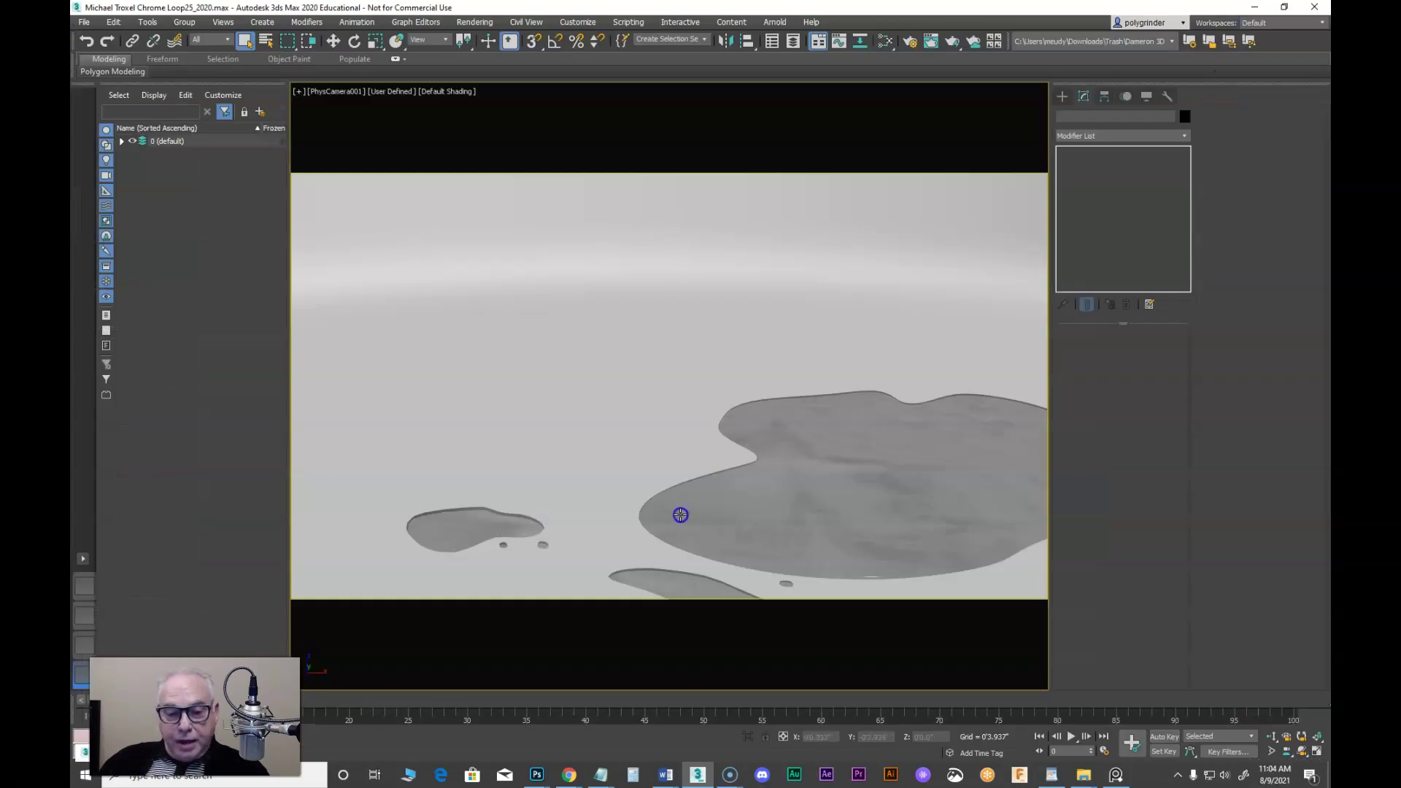
Switch to Chrome Loop Stages.tif in Photoshop and show Layer 5, toggling it to compare its tile pattern with Layer 6.
{"action": "mouse_move", "coordinate": [536, 774]}
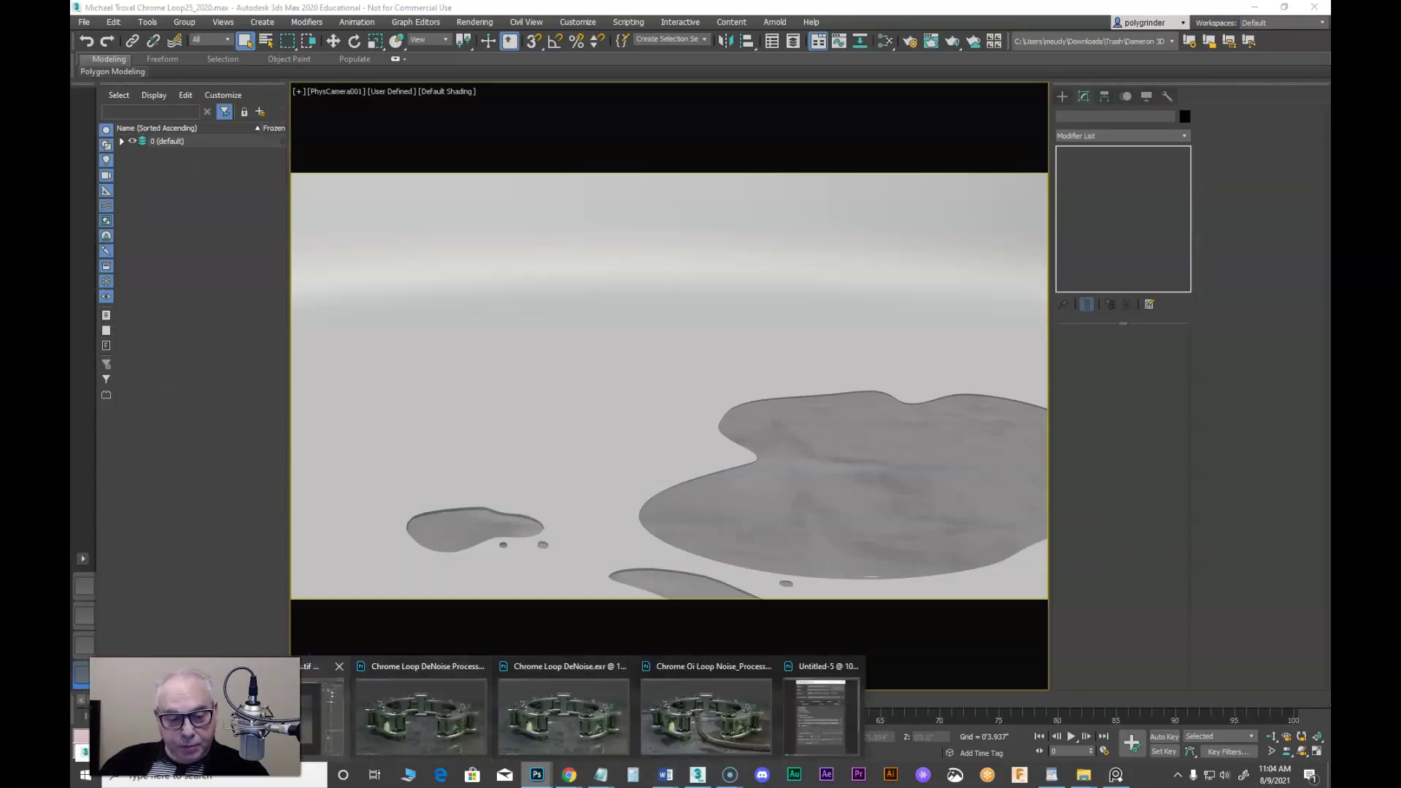
{"action": "left_click", "coordinate": [329, 709]}
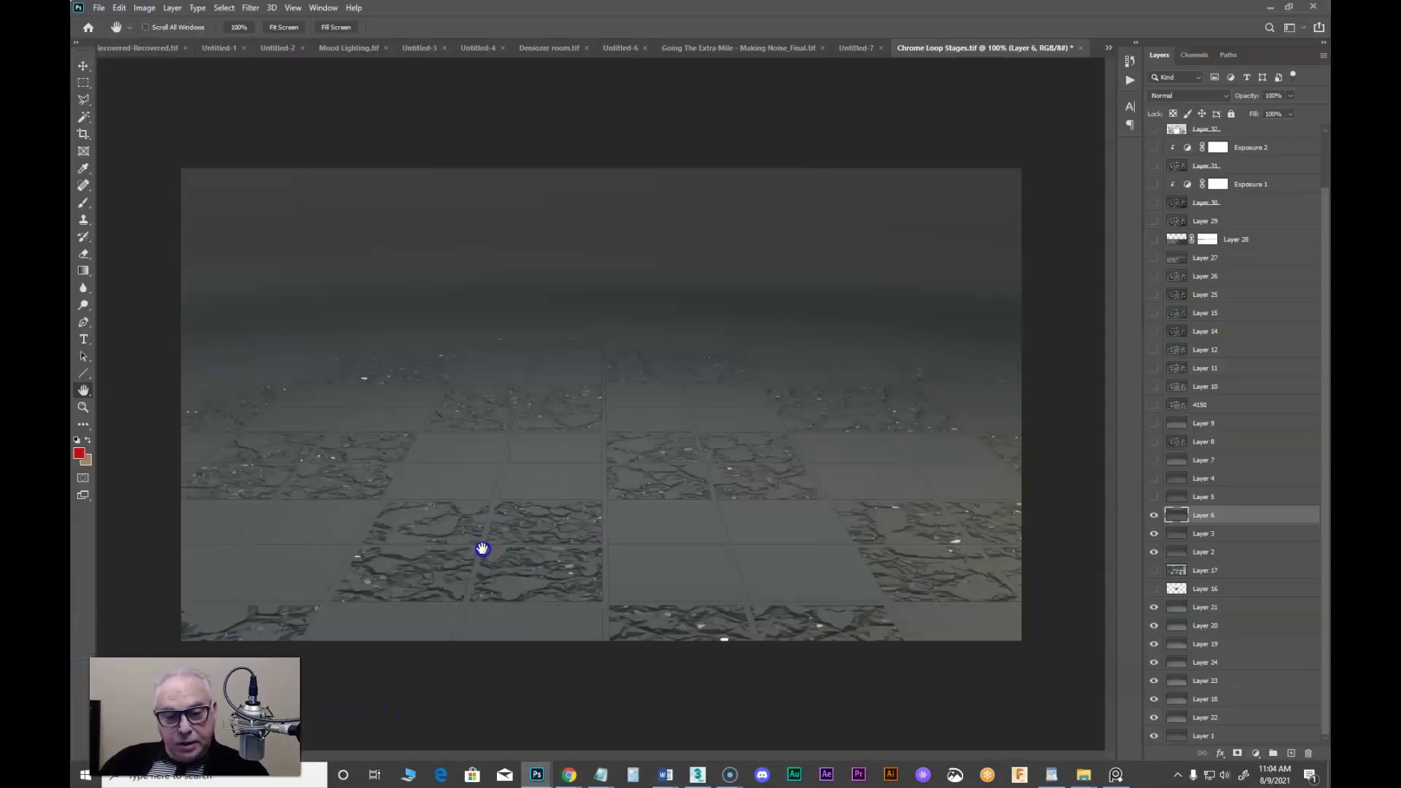
{"action": "left_click", "coordinate": [1204, 497]}
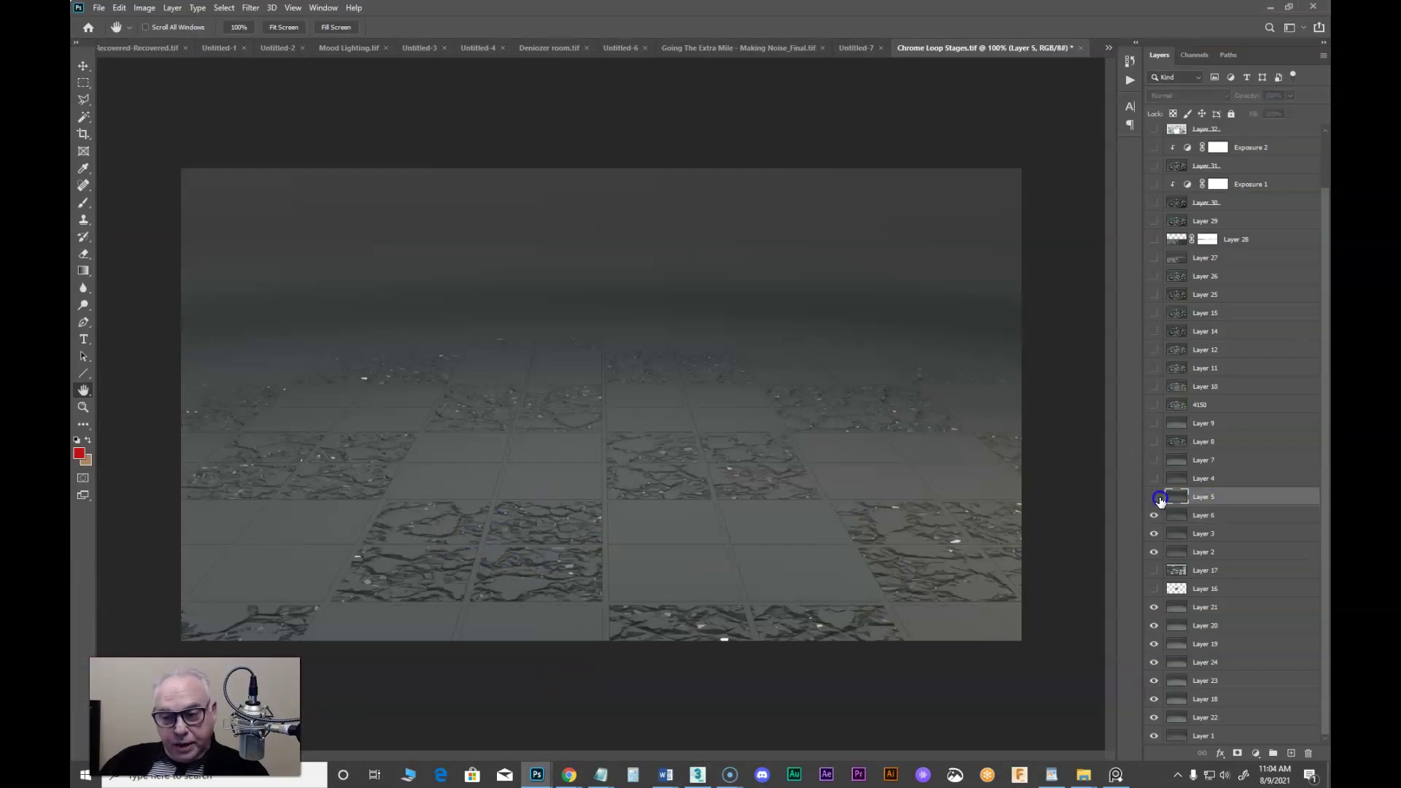
{"action": "left_click", "coordinate": [1154, 497]}
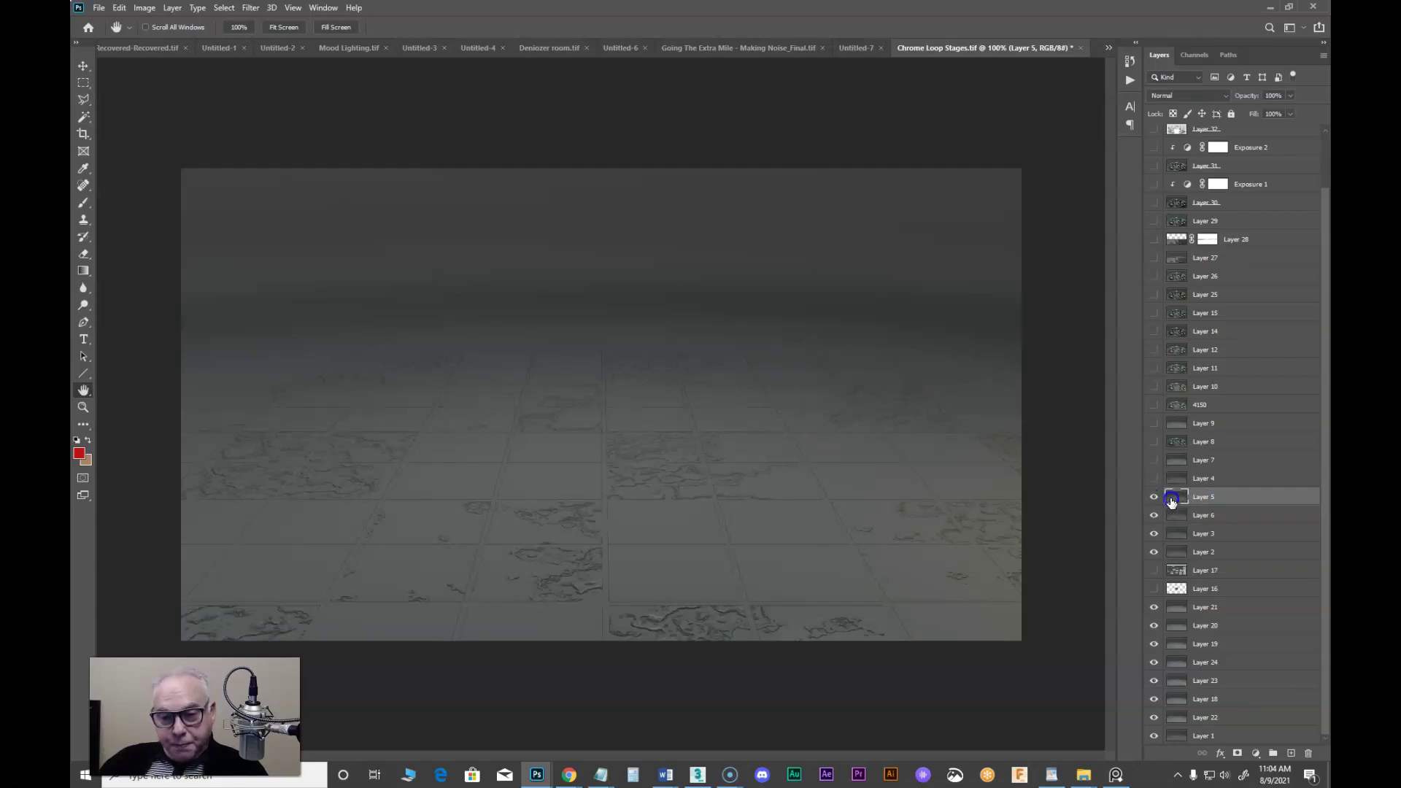
{"action": "left_click", "coordinate": [1153, 481]}
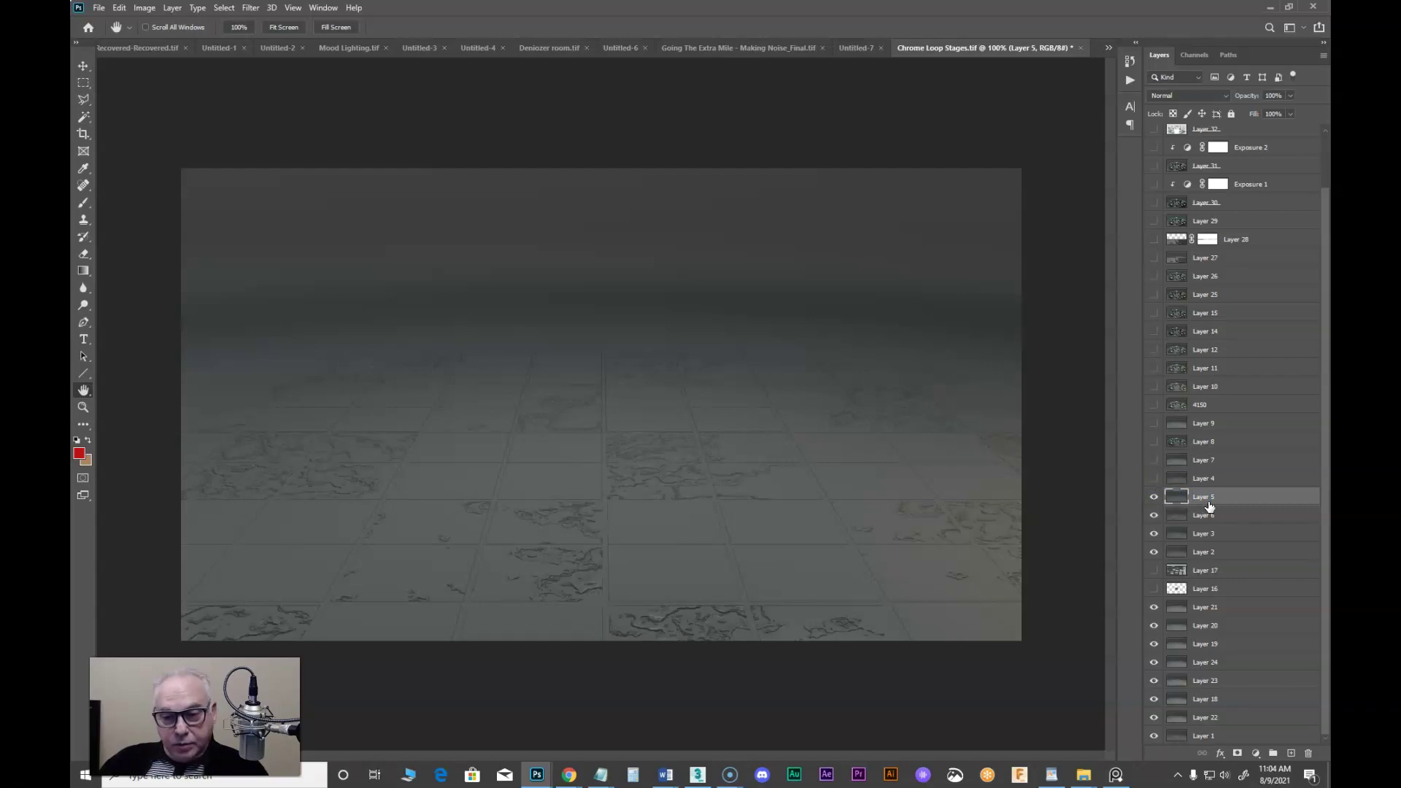
{"action": "left_click", "coordinate": [1154, 498]}
{"action": "left_click", "coordinate": [1152, 499]}
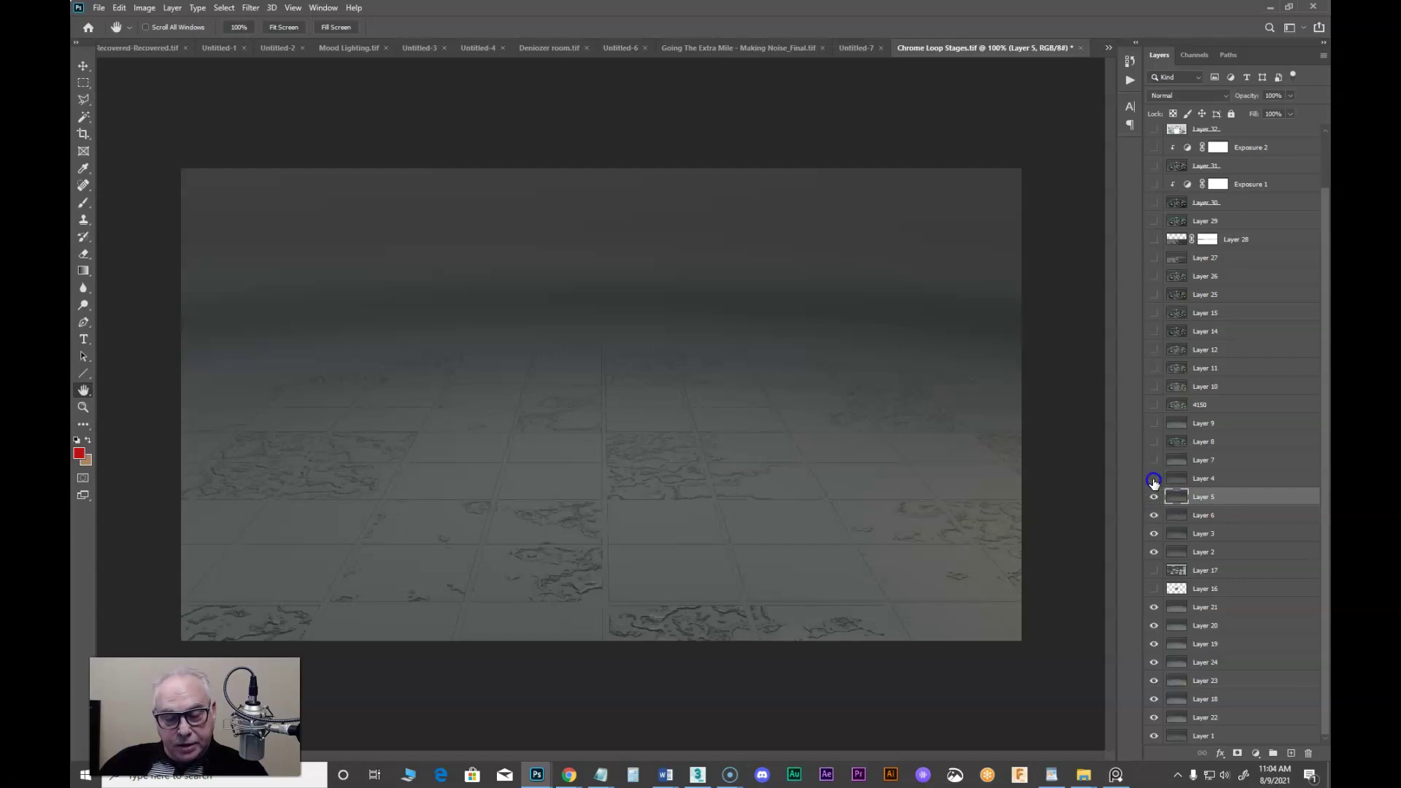
Toggle Layer 4 on and off repeatedly to compare its marble tile detail with Layer 5.
{"action": "left_click", "coordinate": [1153, 479]}
{"action": "left_click", "coordinate": [1153, 479]}
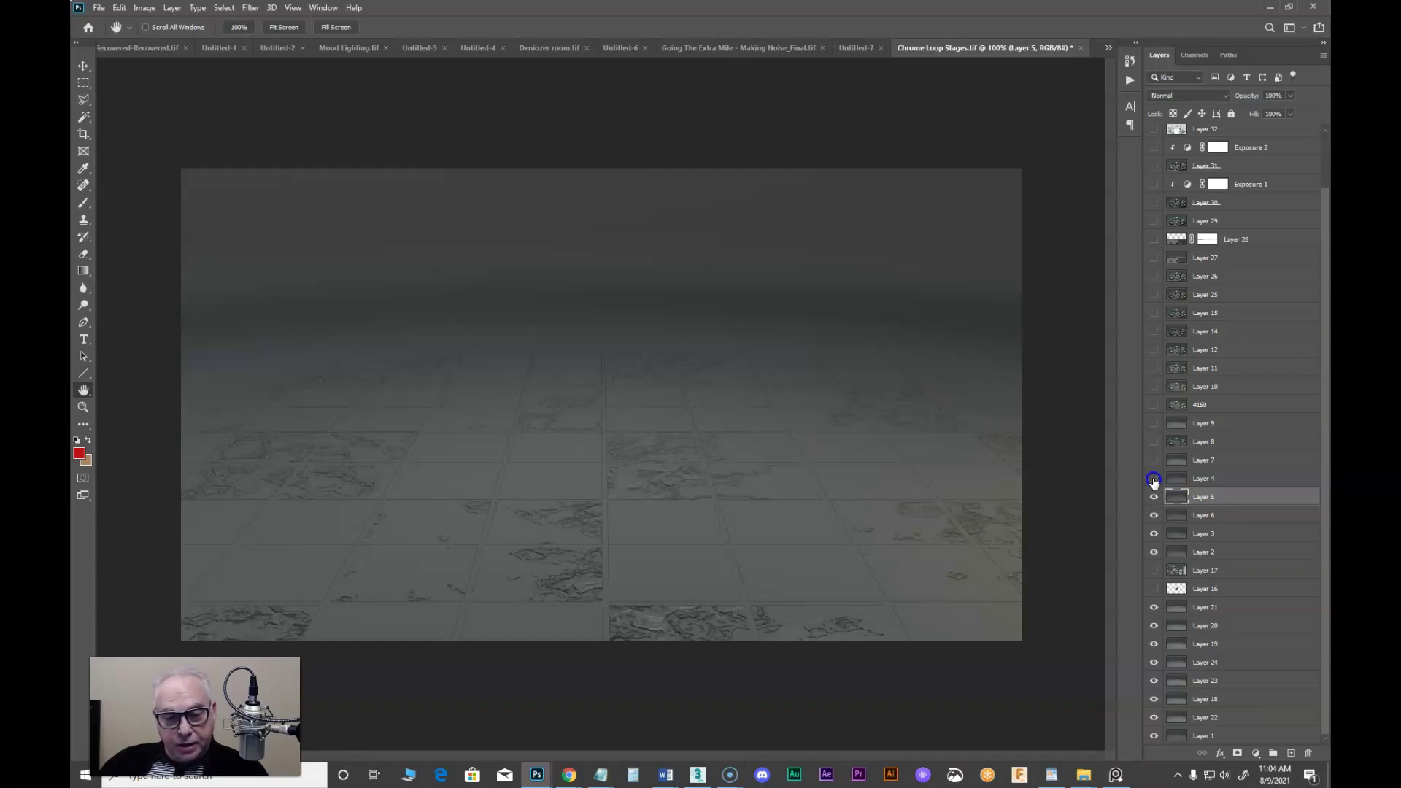
{"action": "left_click", "coordinate": [1153, 479]}
{"action": "left_click", "coordinate": [1153, 479]}
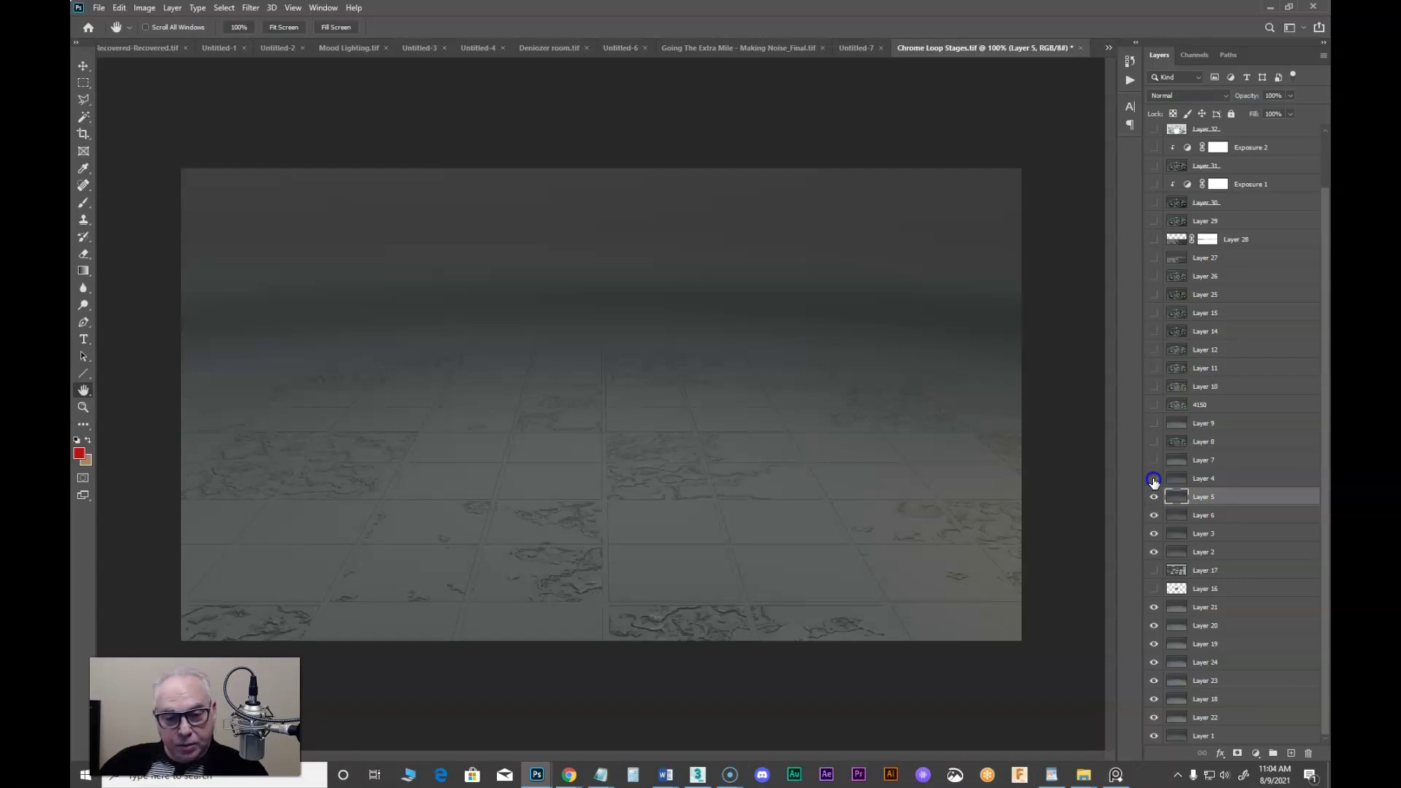
{"action": "left_click", "coordinate": [1153, 479]}
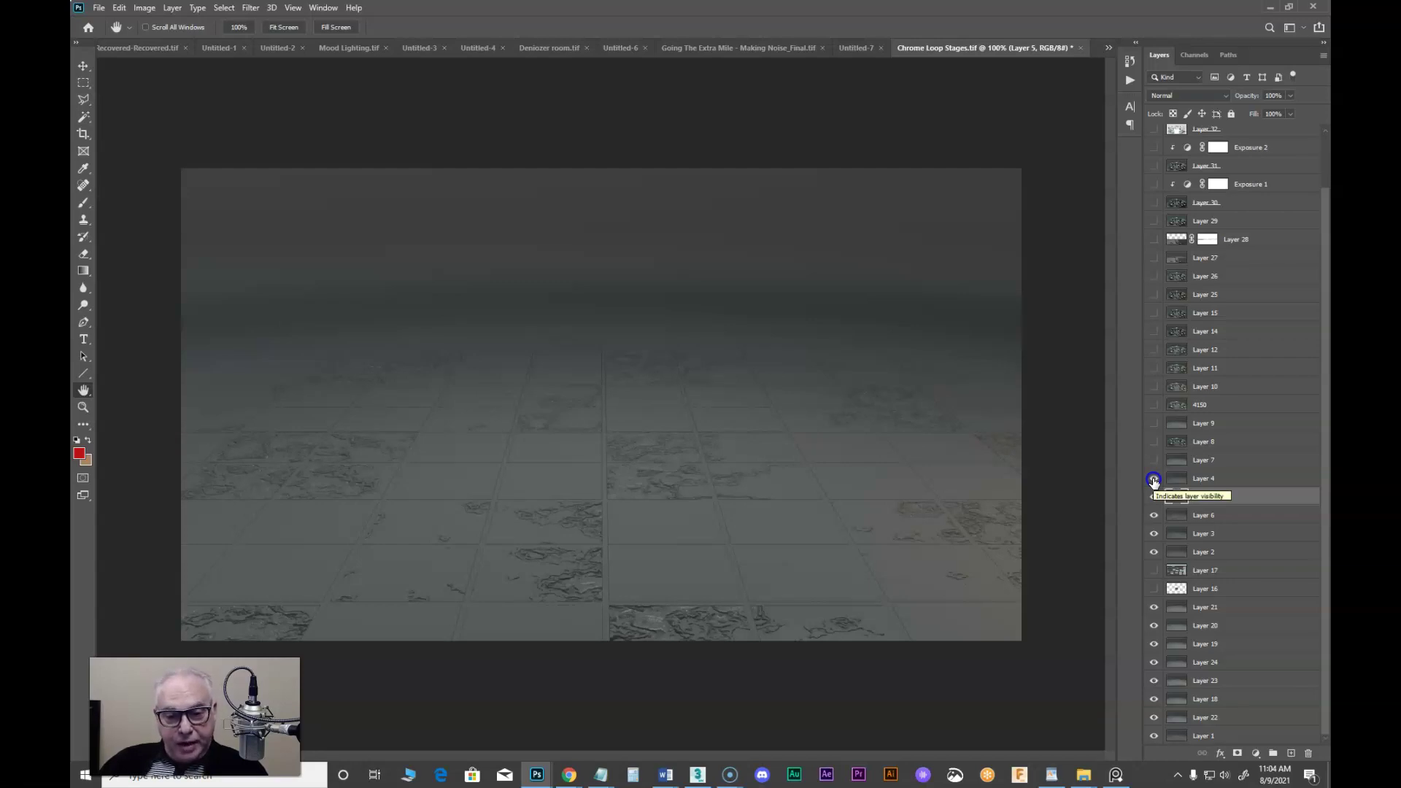
{"action": "left_click", "coordinate": [1153, 479]}
{"action": "left_click", "coordinate": [1154, 479]}
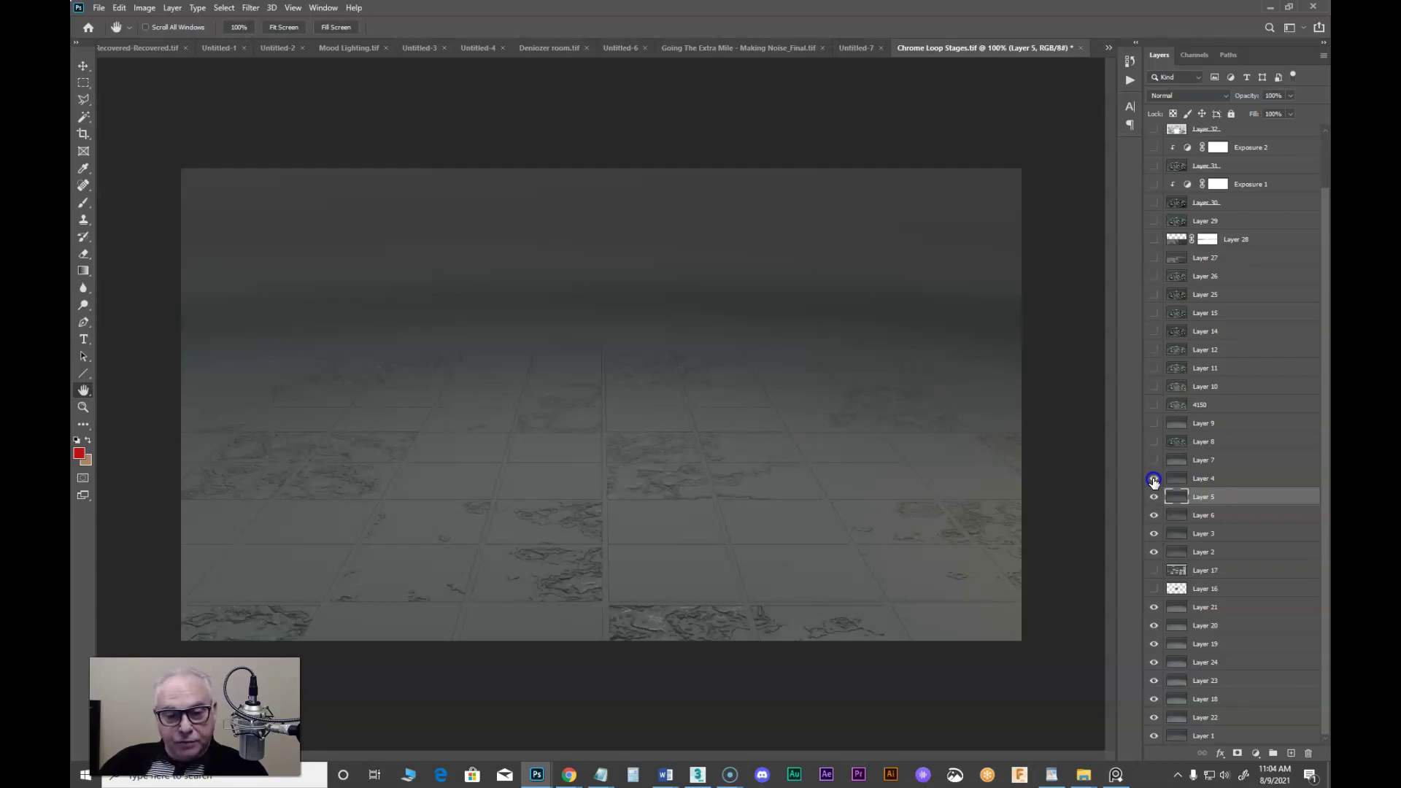
With Layer 4 hidden, toggle Layer 5 on and off to compare it with the cracked tiles of Layer 6.
{"action": "left_click", "coordinate": [1154, 497]}
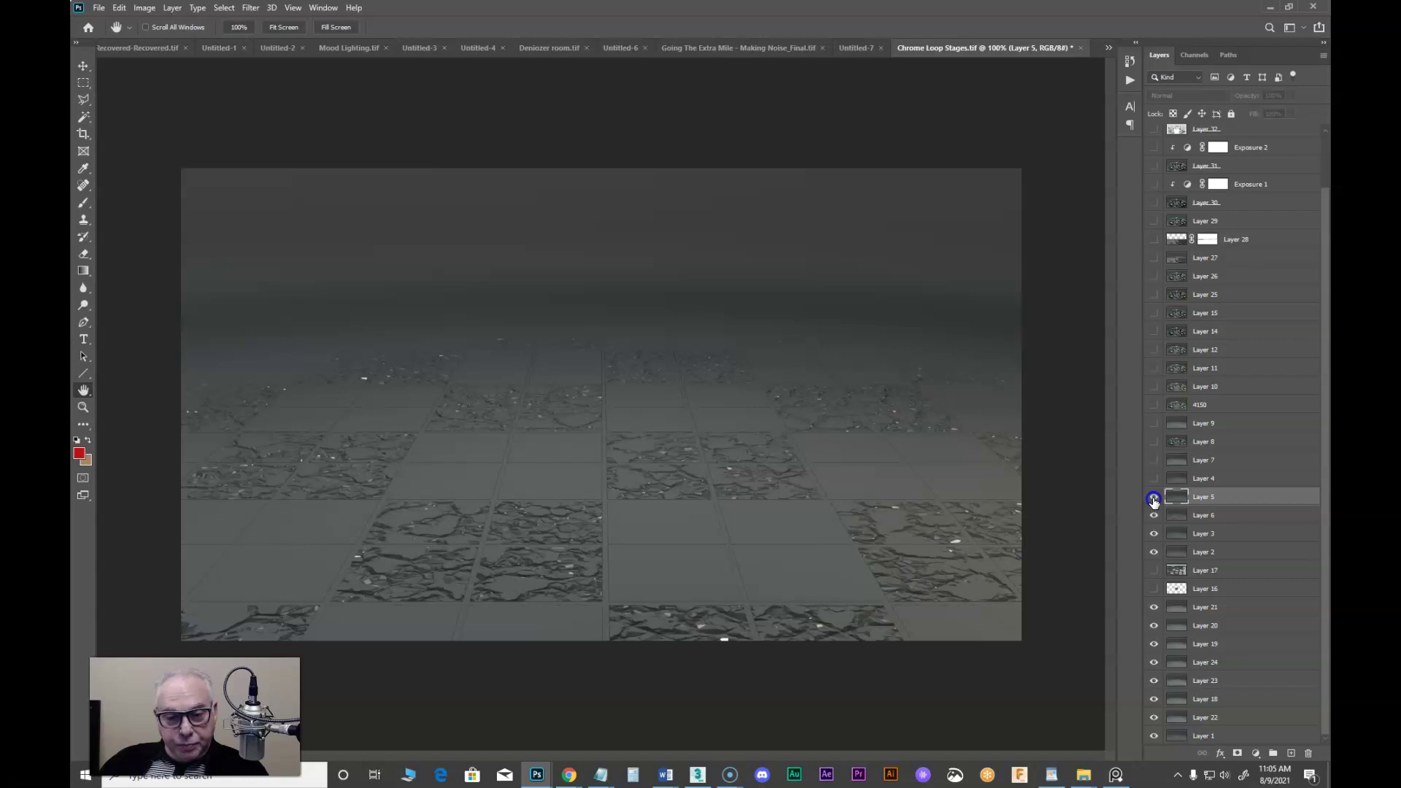
{"action": "left_click", "coordinate": [1153, 499]}
{"action": "left_click", "coordinate": [1153, 499]}
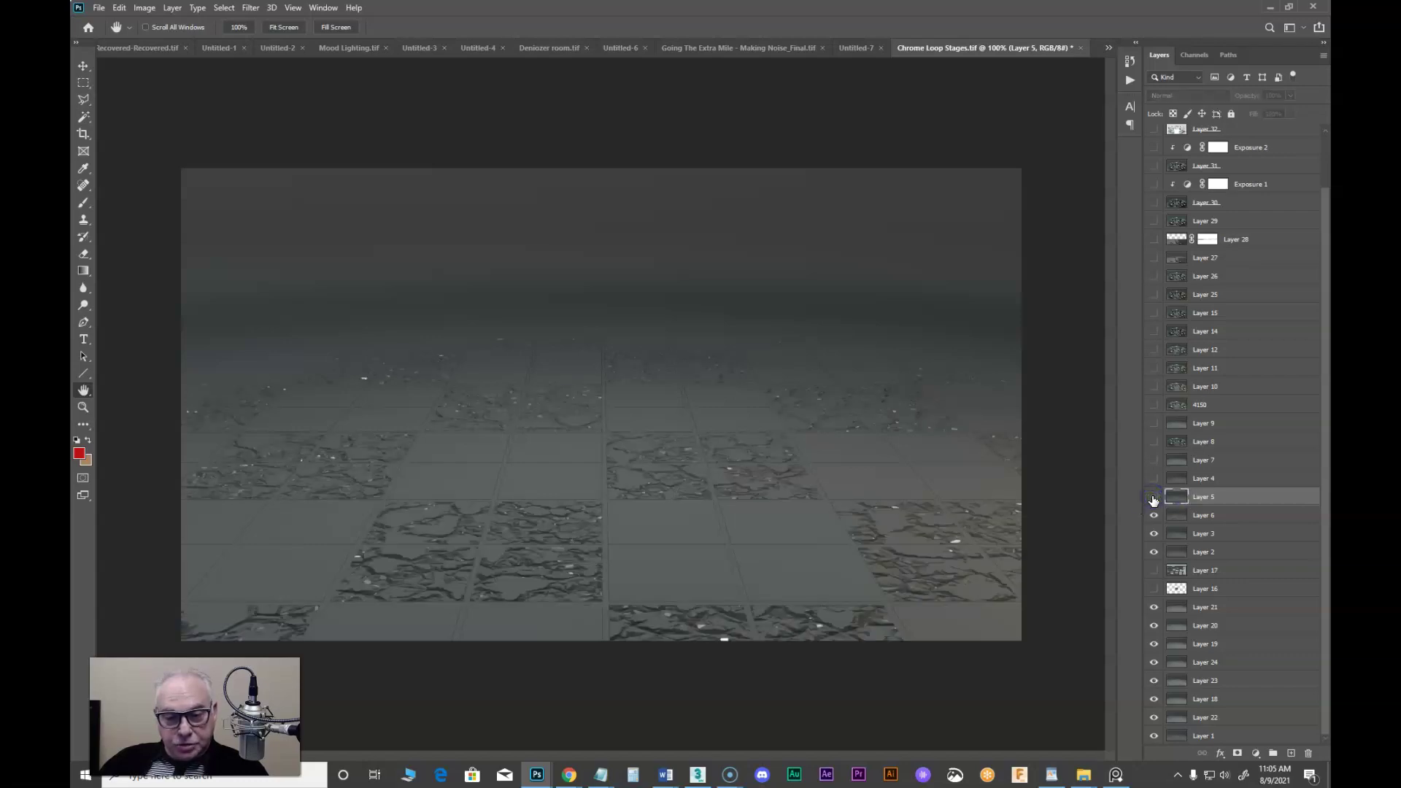
Show Layers 5 and 4, toggling Layer 4 to compare the marble detail, and add Layer 7's surface detail over them.
{"action": "left_click", "coordinate": [1153, 499]}
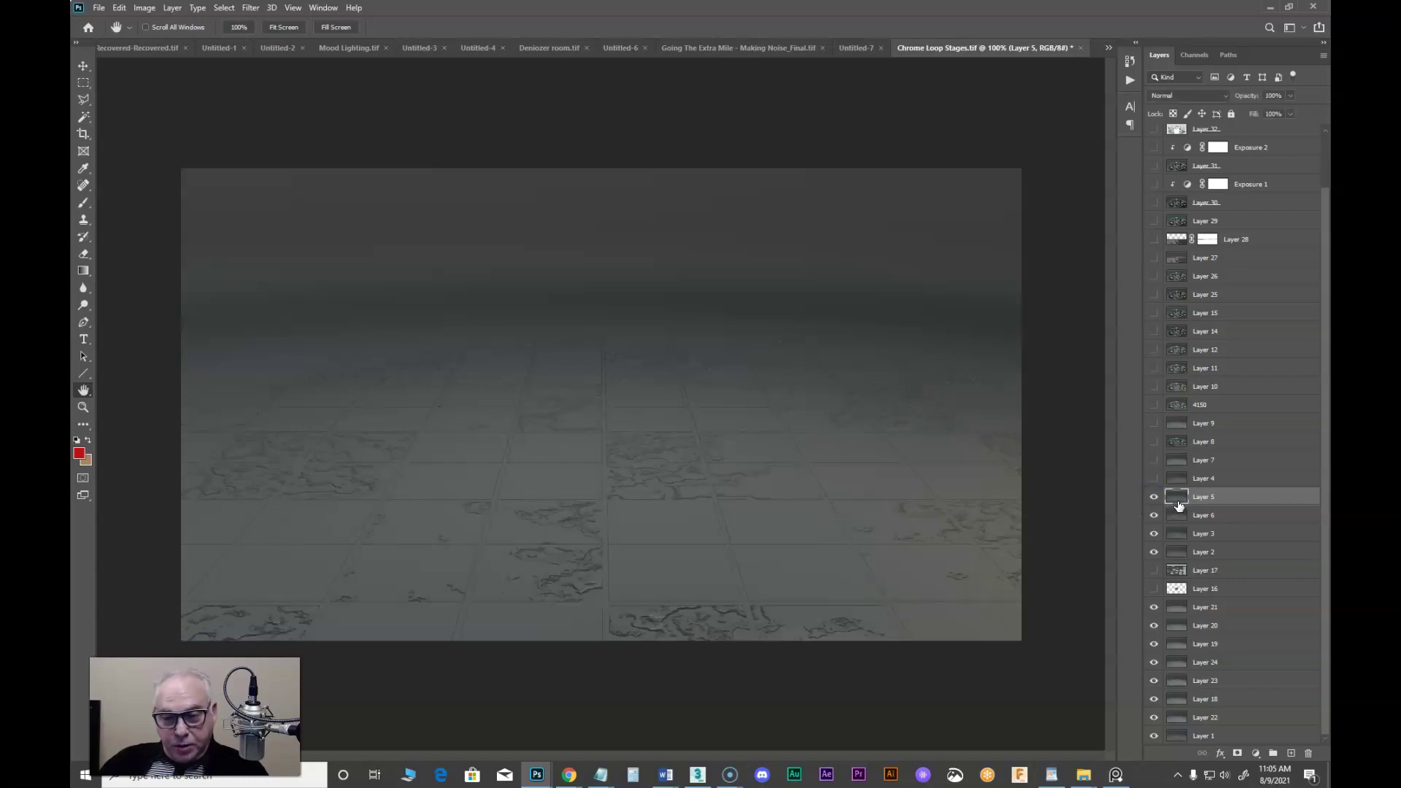
{"action": "left_click", "coordinate": [1154, 480]}
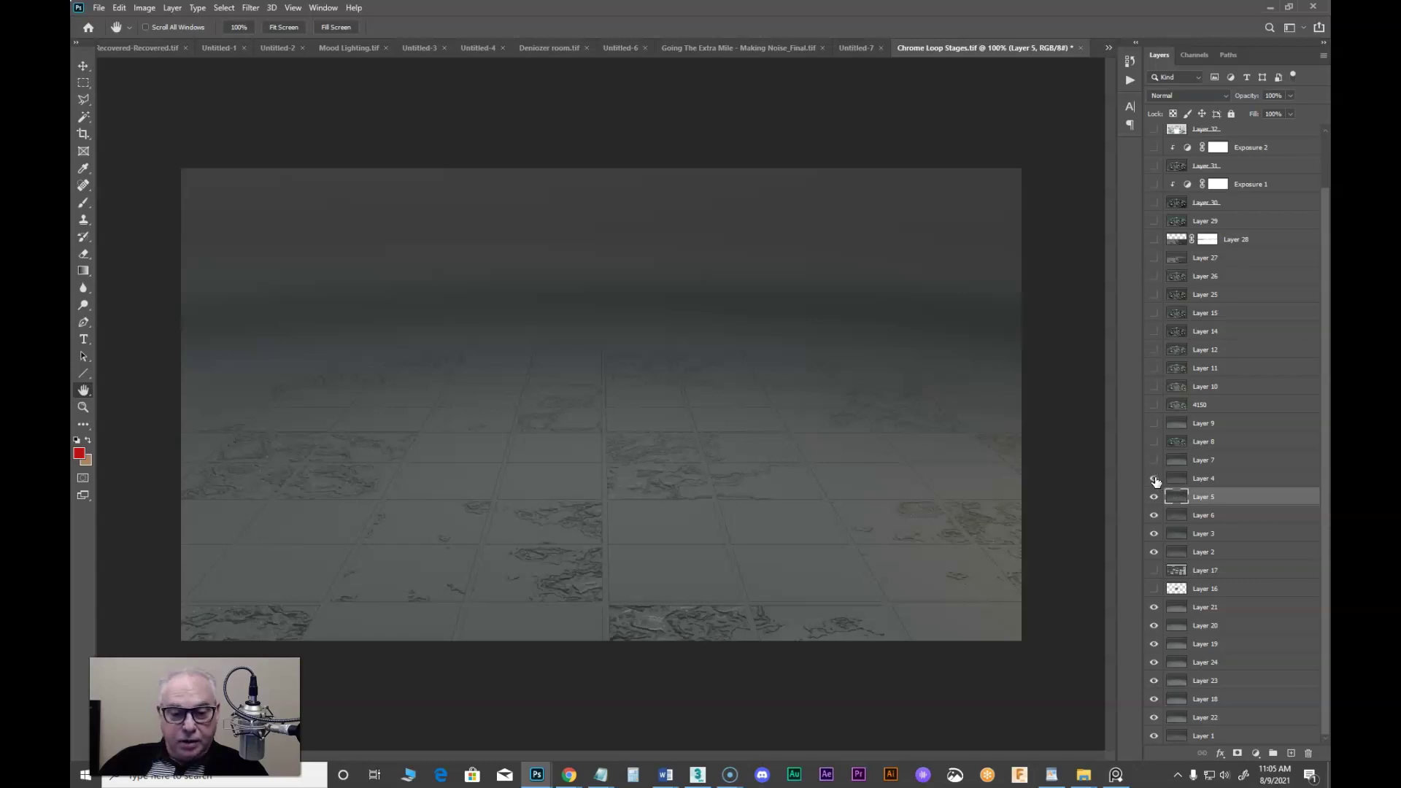
{"action": "left_click", "coordinate": [1155, 480]}
{"action": "left_click", "coordinate": [1155, 480]}
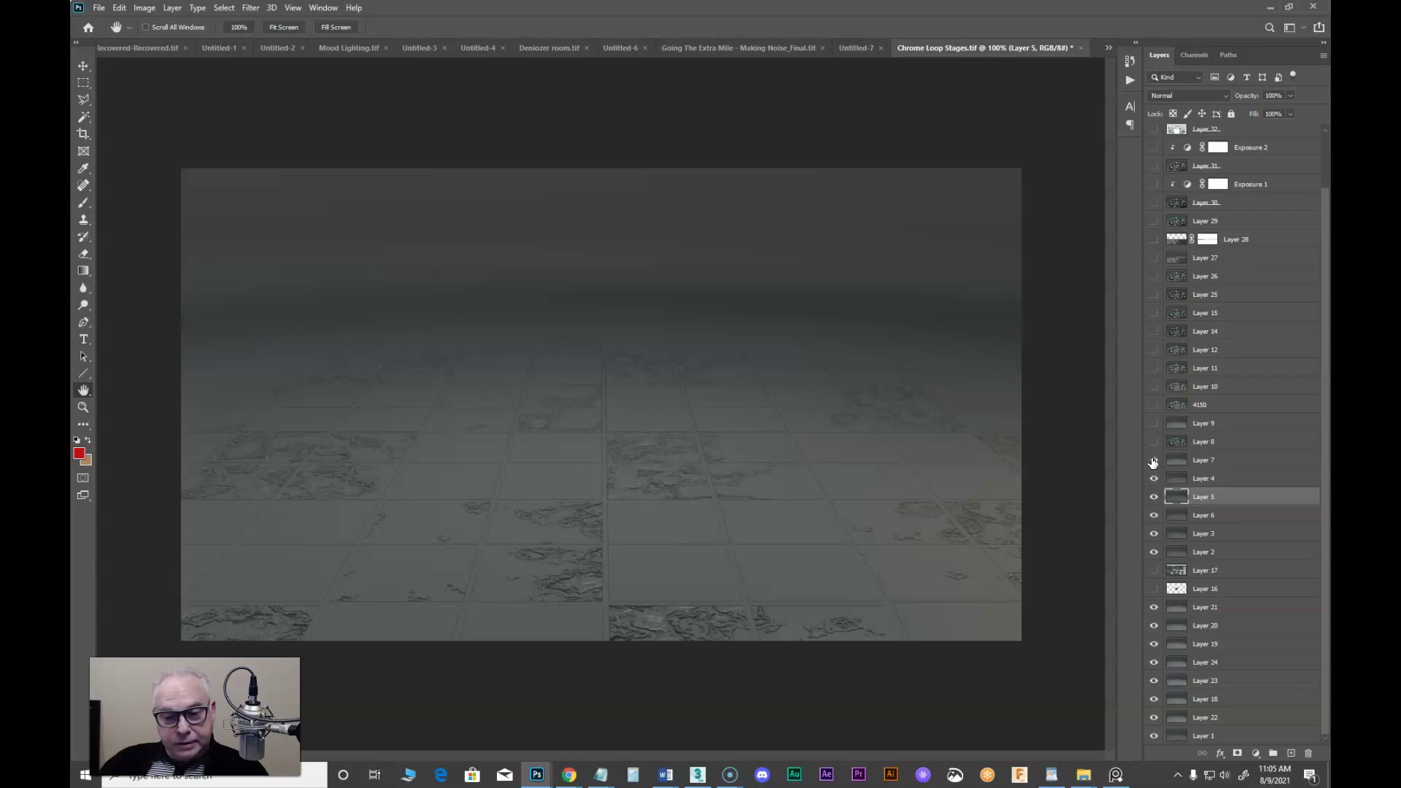
{"action": "left_click", "coordinate": [1153, 461]}
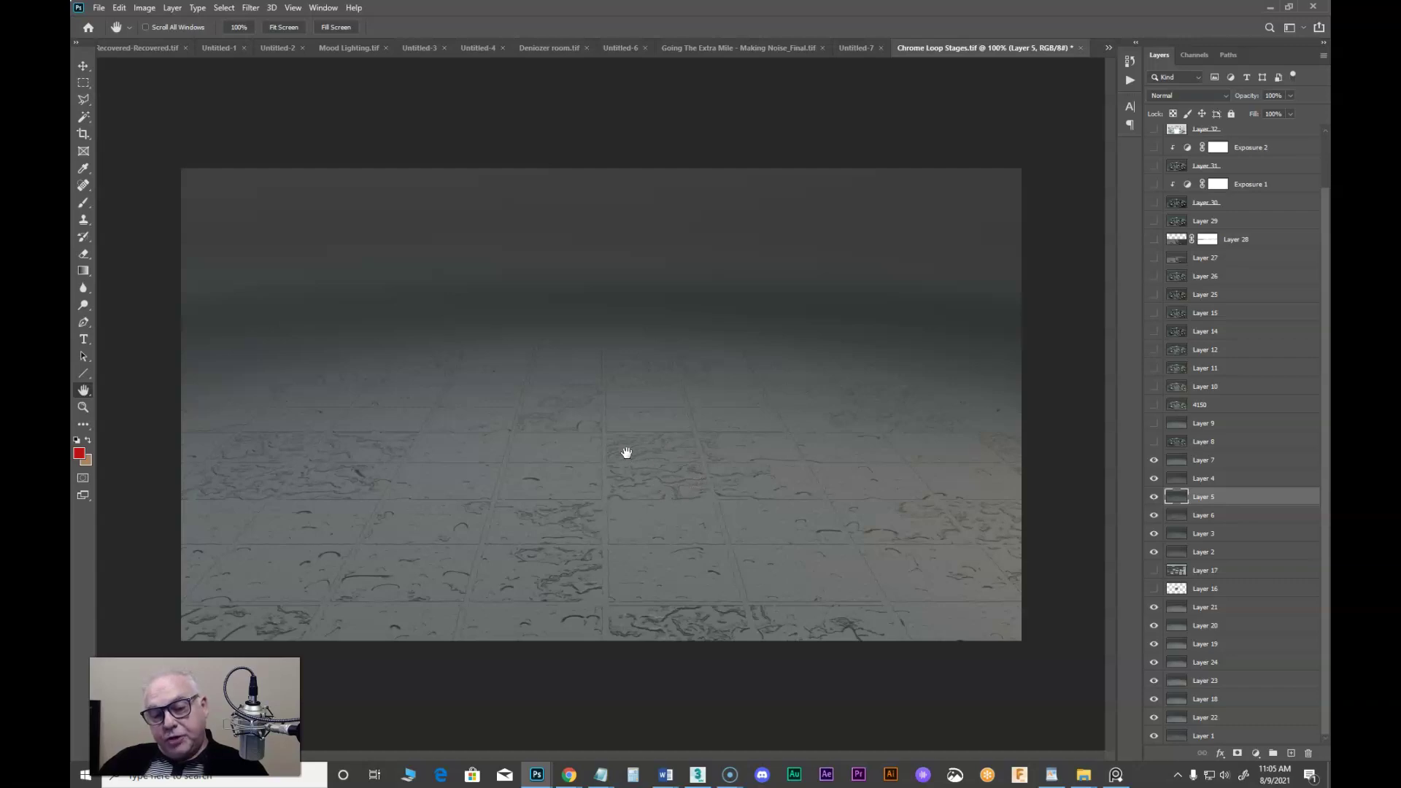
Show Layer 8 and layer 4150 to compare the floor reflections beneath the chrome and green glass loop.
{"action": "left_click", "coordinate": [1153, 441]}
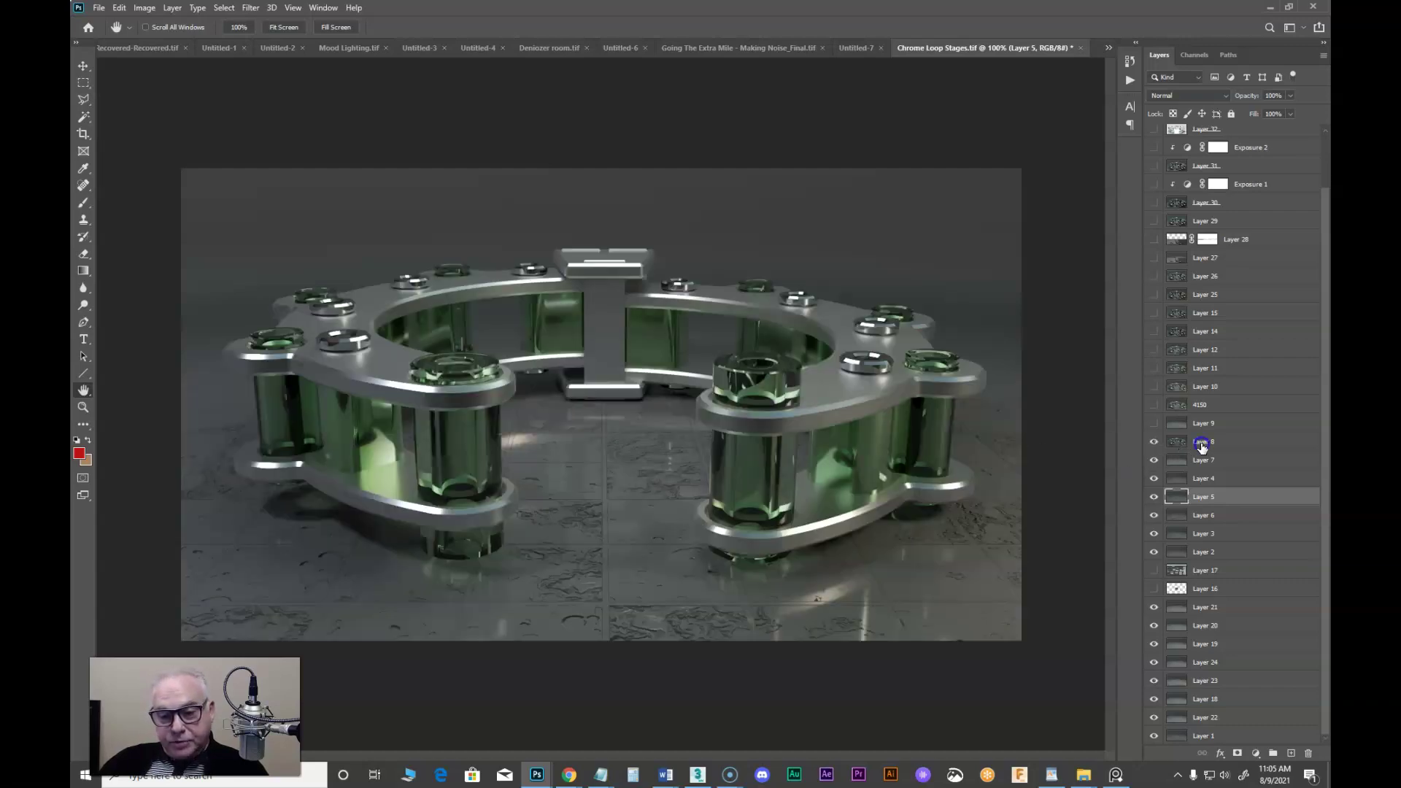
{"action": "left_click", "coordinate": [1197, 441]}
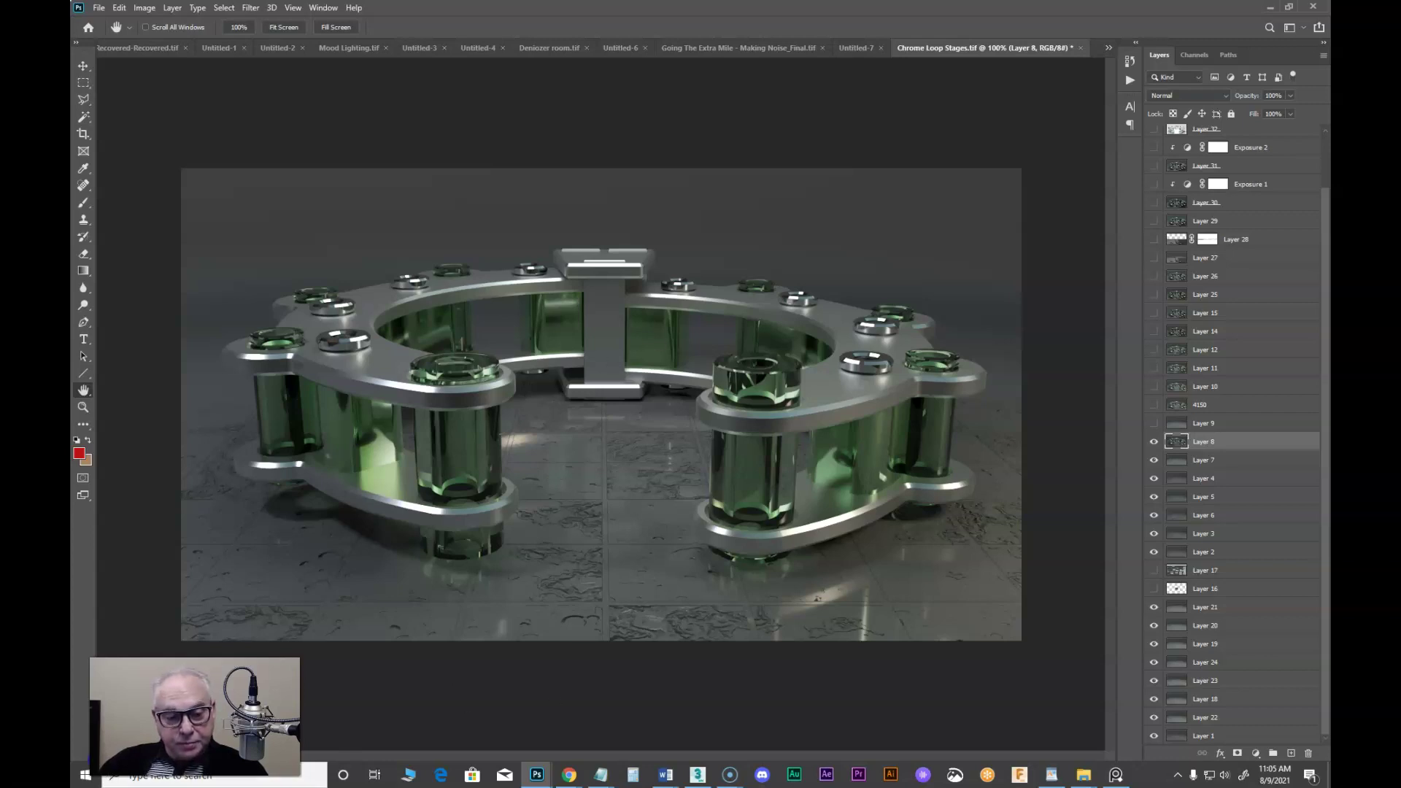
{"action": "left_click", "coordinate": [1164, 409]}
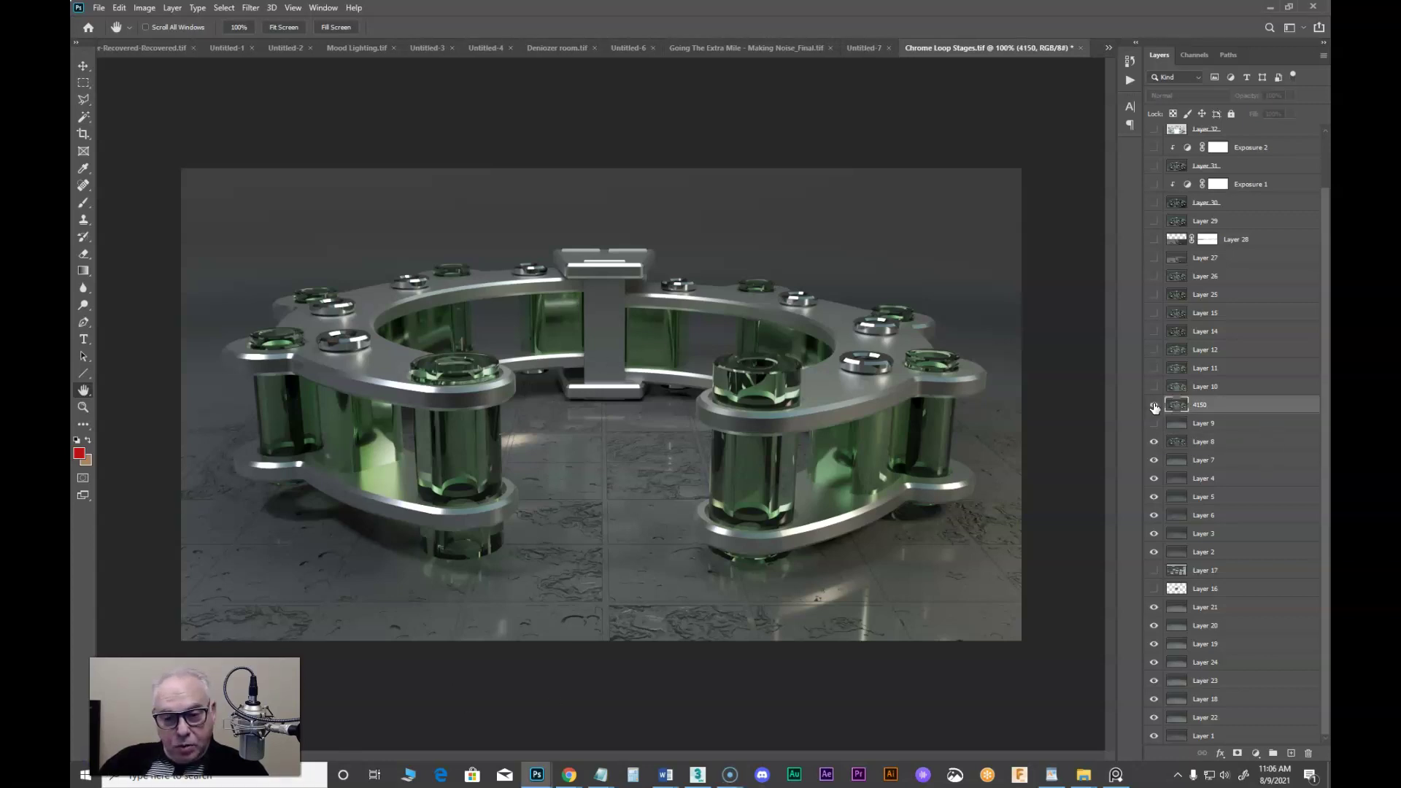
{"action": "left_click", "coordinate": [1153, 405]}
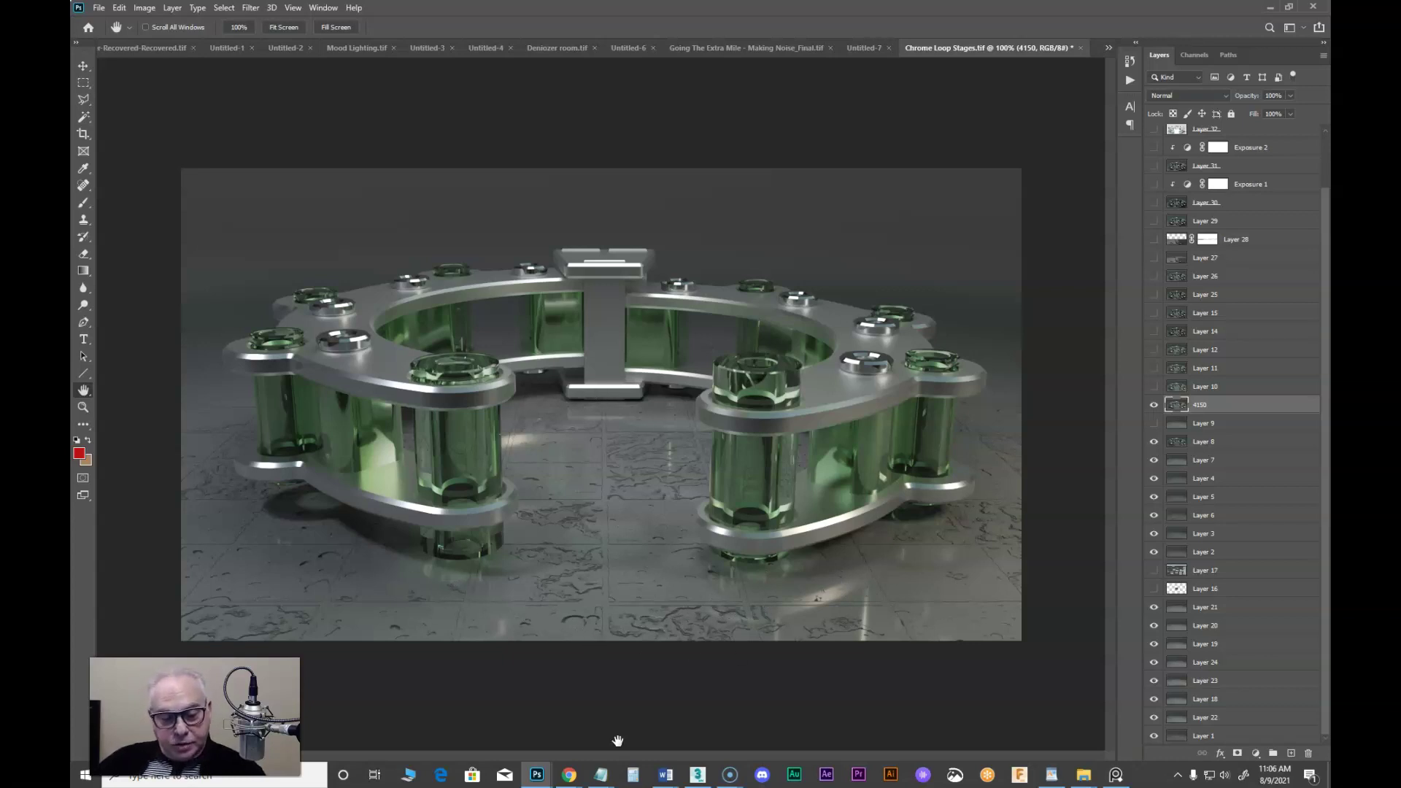
Switch to the Slate Material Editor and inspect the inverted output settings of the Output map feeding the floor material's roughness.
{"action": "left_click", "coordinate": [697, 774]}
{"action": "left_click", "coordinate": [883, 42]}
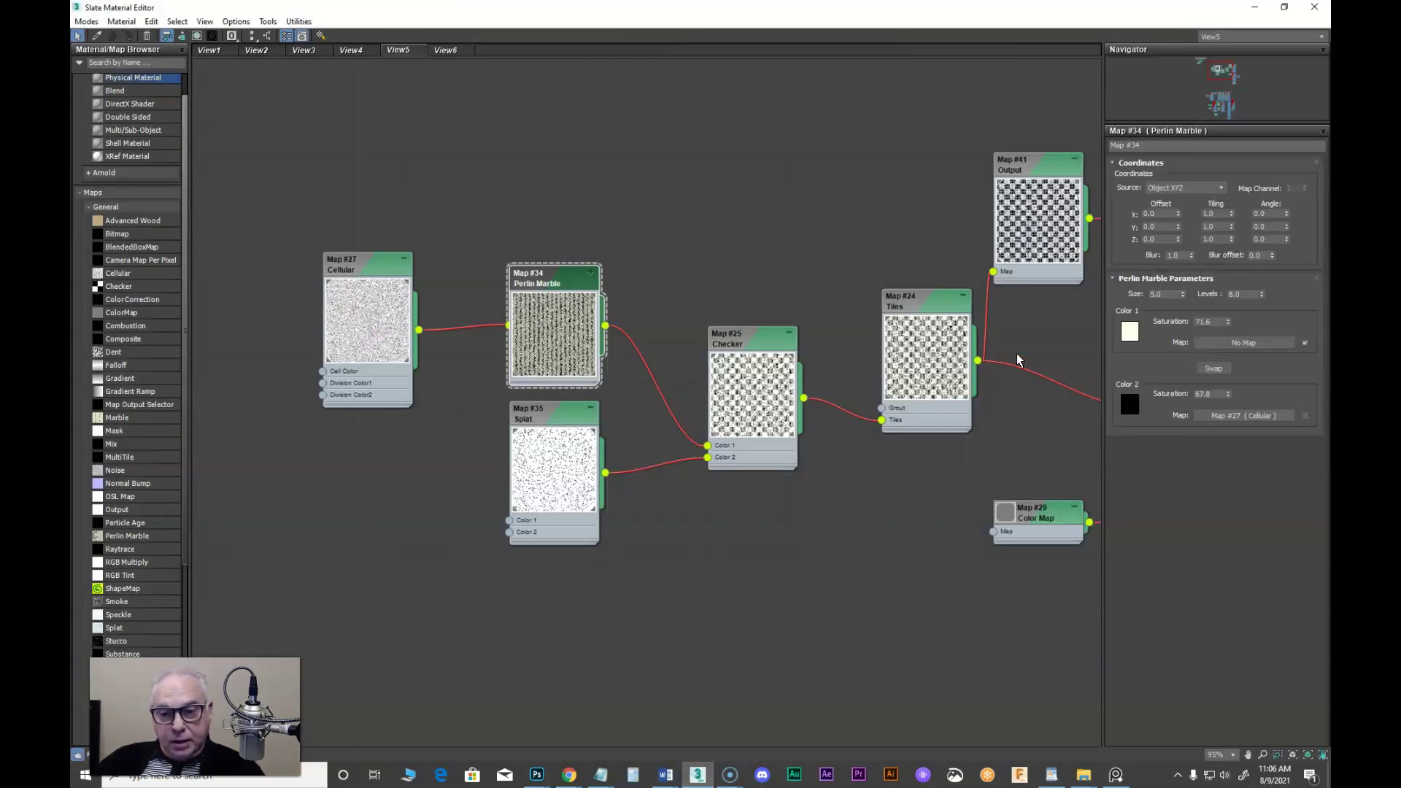
{"action": "middle_click_drag", "start_coordinate": [1019, 360], "coordinate": [583, 449]}
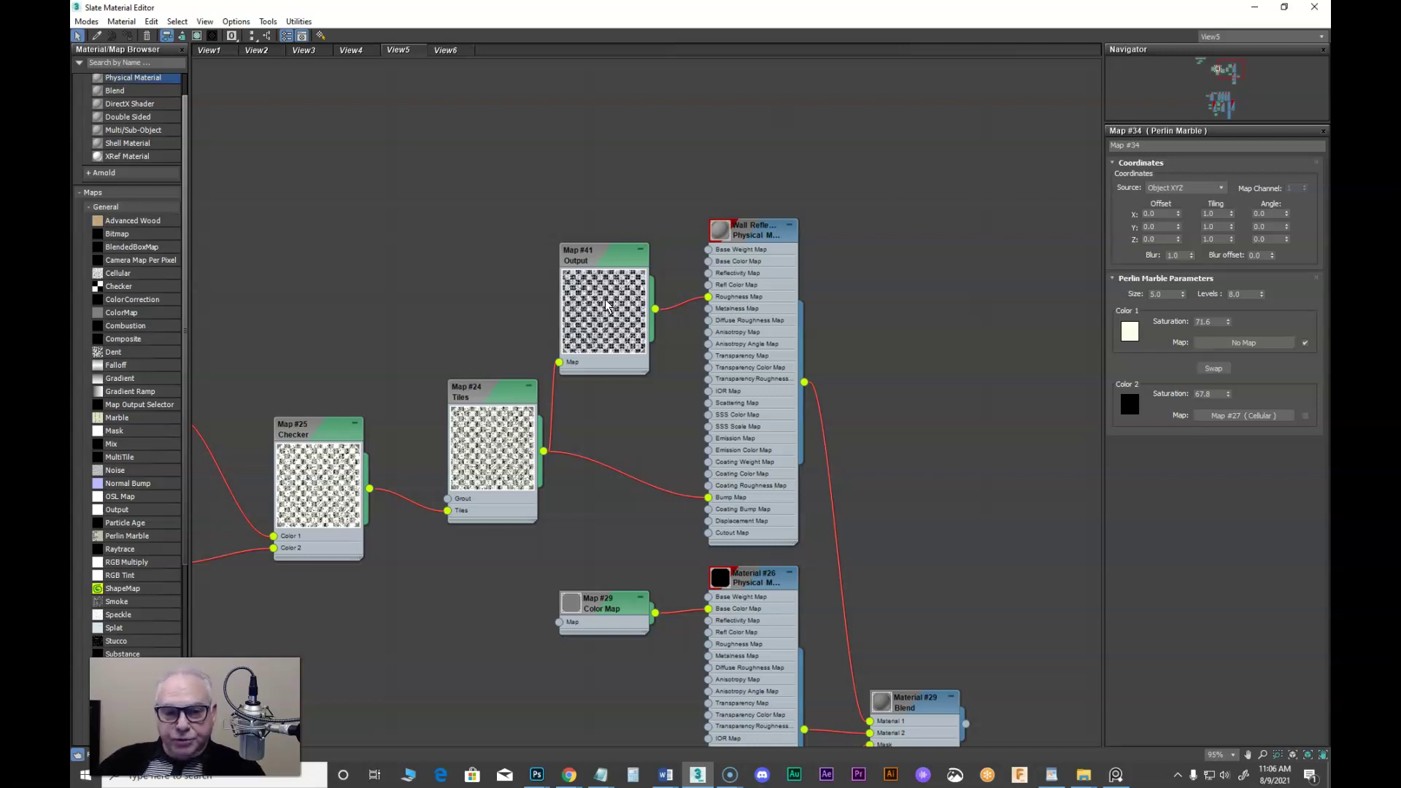
{"action": "left_click", "coordinate": [598, 251]}
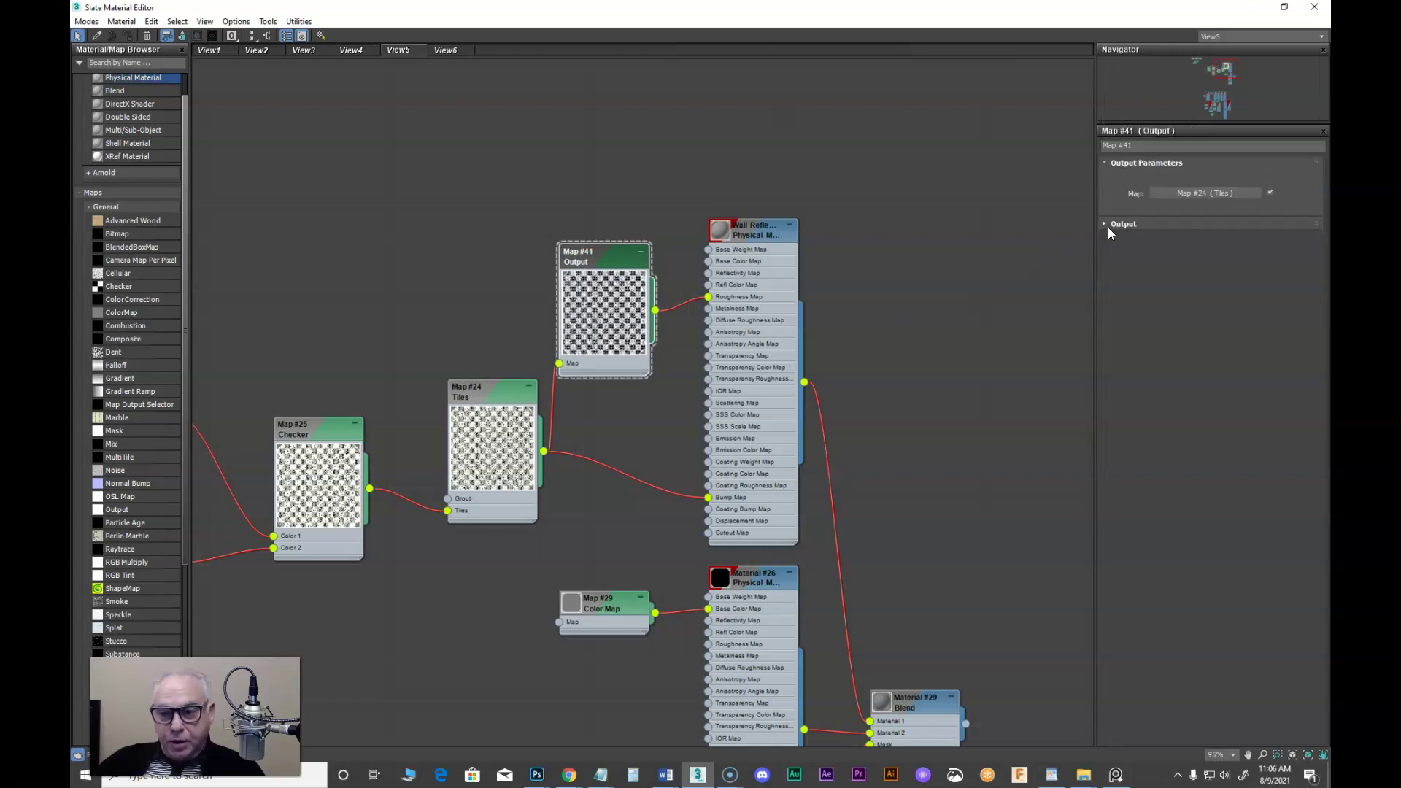
{"action": "left_click", "coordinate": [1122, 224]}
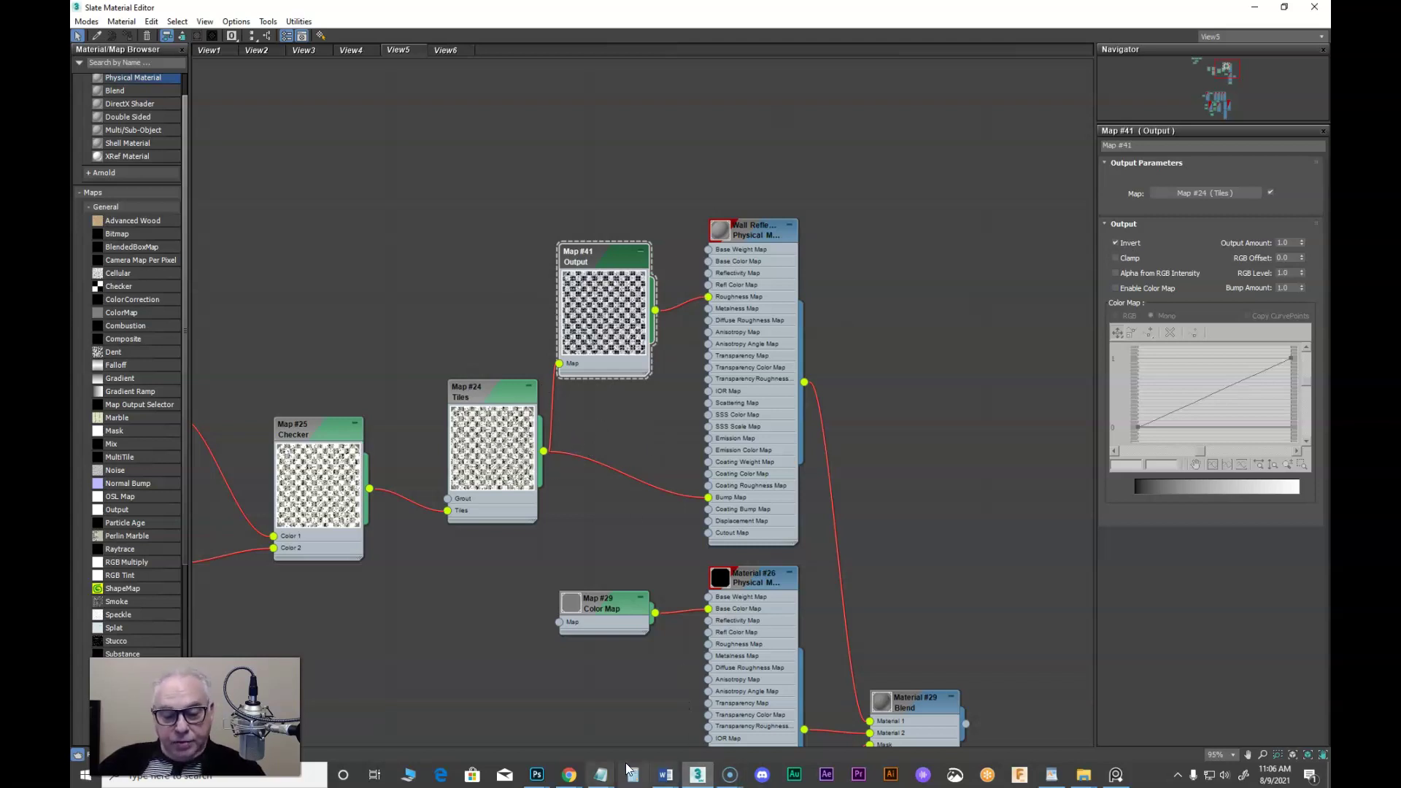
Return to Chrome Loop Stages.tif in Photoshop and toggle Layer 10 to compare it with layer 4150, leaving it shown.
{"action": "left_click", "coordinate": [537, 774]}
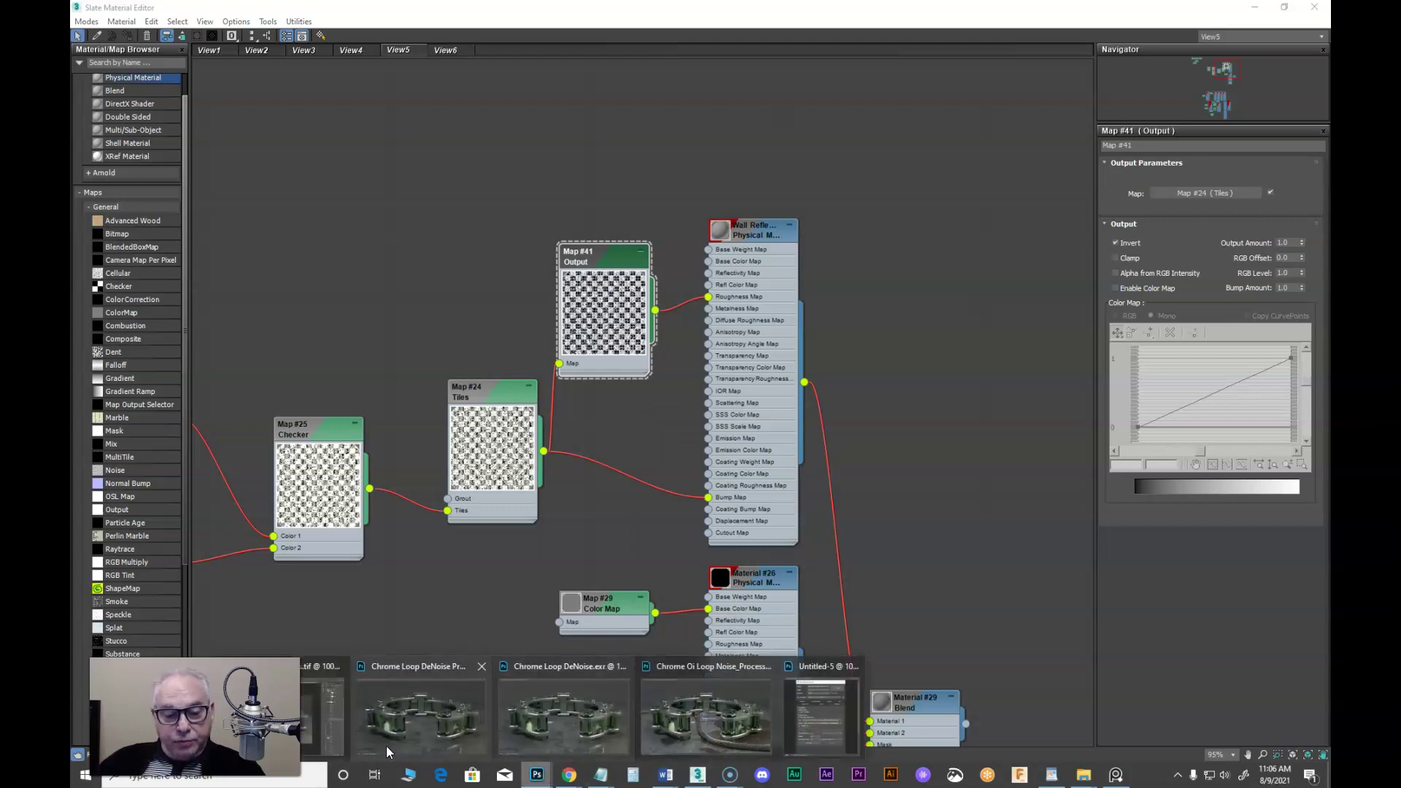
{"action": "left_click", "coordinate": [310, 733]}
{"action": "left_click", "coordinate": [1154, 387]}
{"action": "left_click", "coordinate": [1153, 387]}
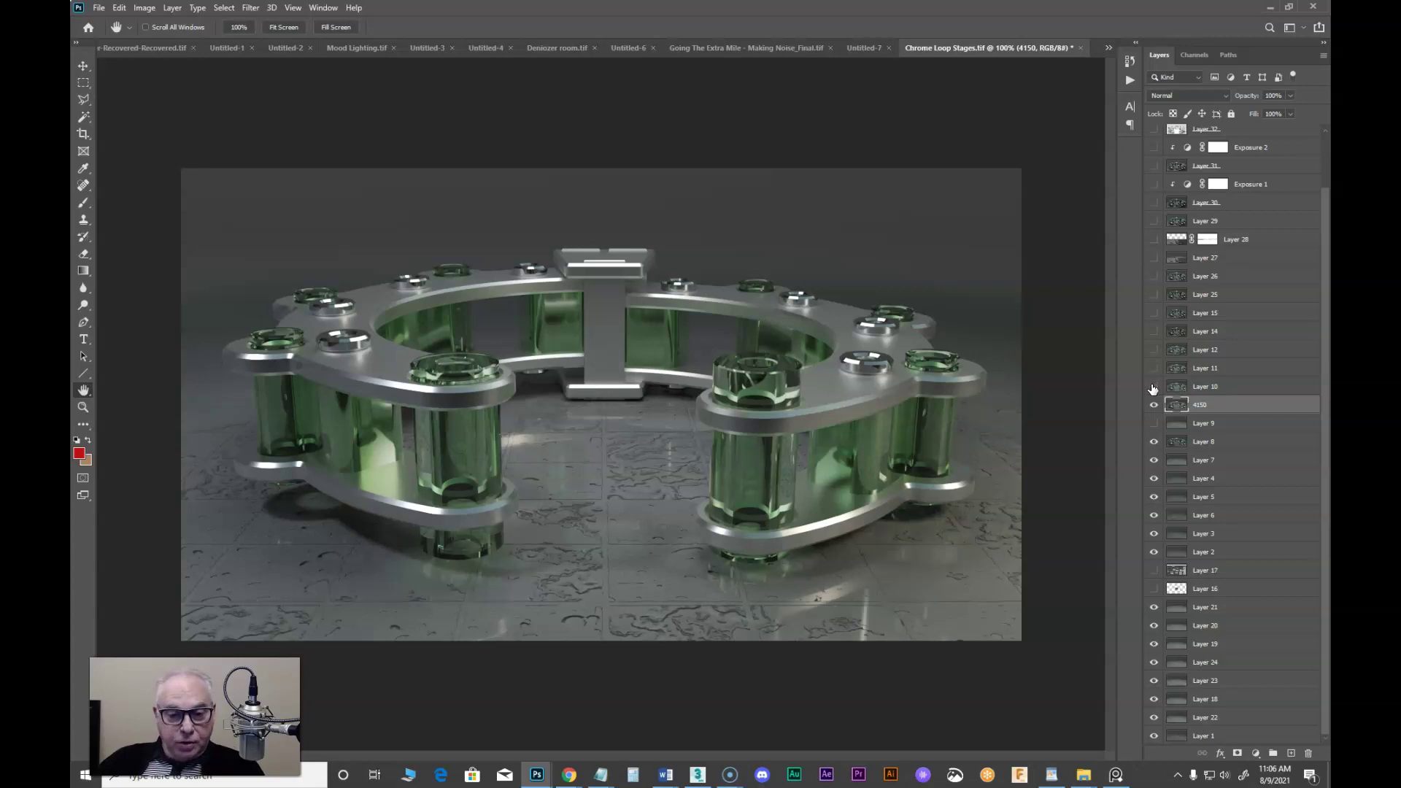
{"action": "left_click", "coordinate": [1153, 387]}
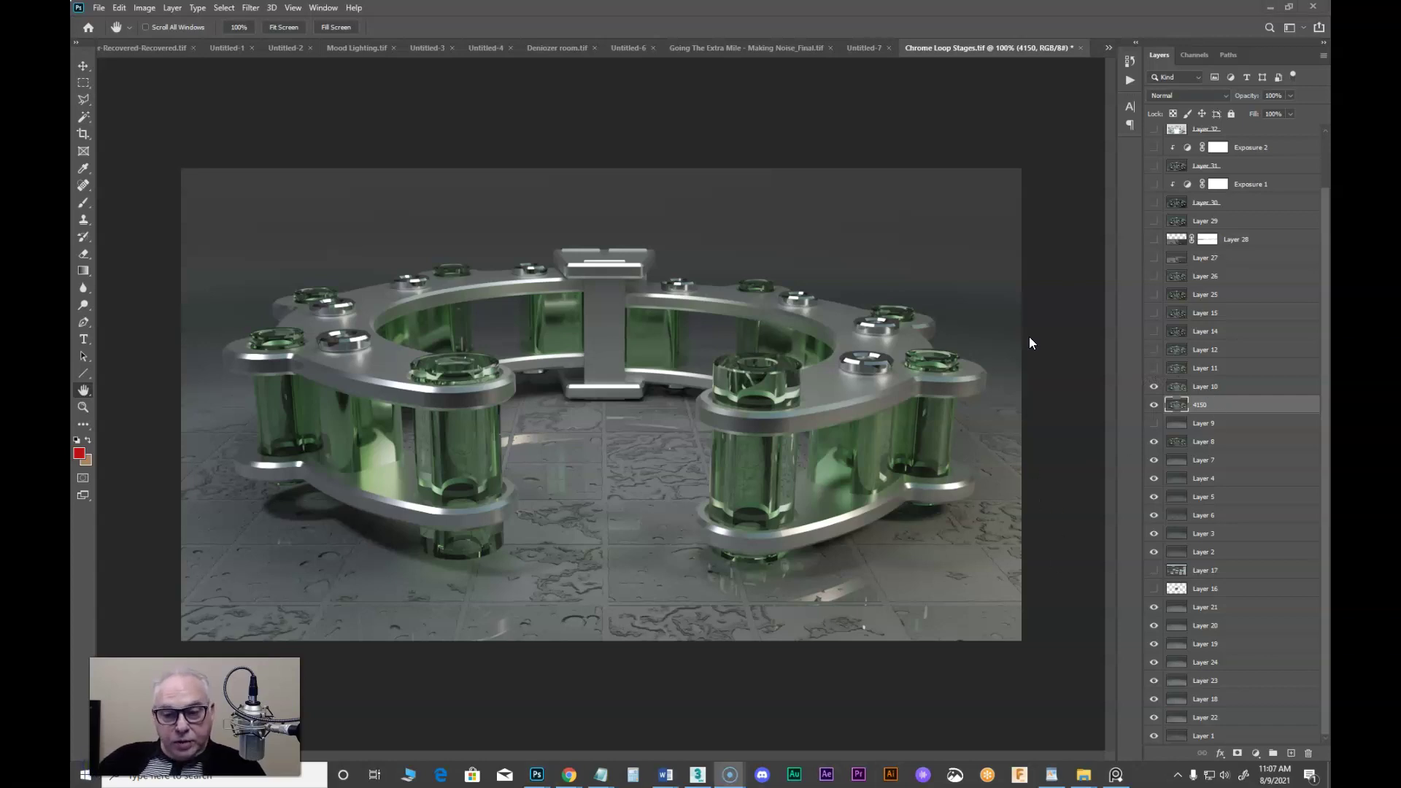
Show Layers 11 and 12, toggling Layer 12 to compare the two versions of the liquid puddle.
{"action": "left_click", "coordinate": [1154, 368]}
{"action": "left_click", "coordinate": [1154, 350]}
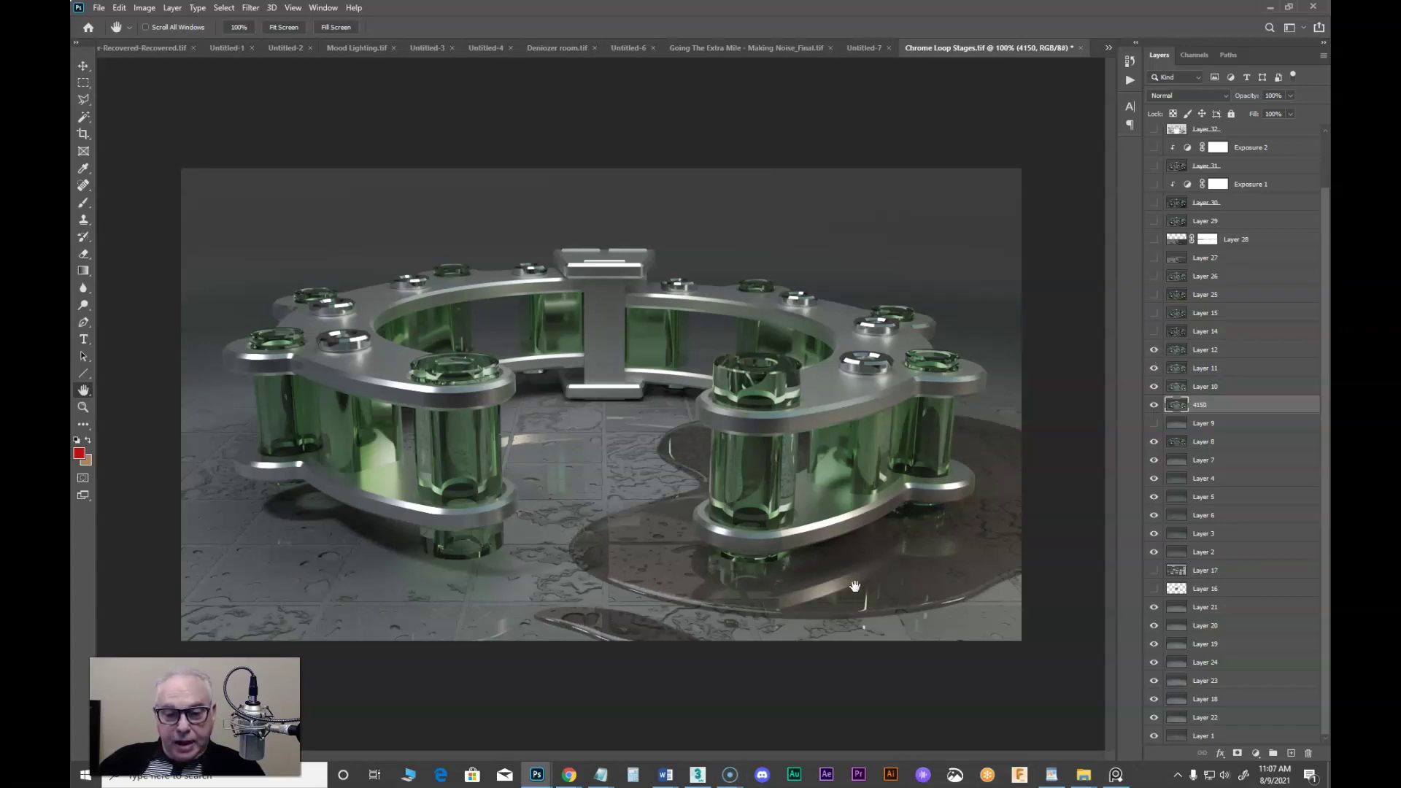
{"action": "left_click", "coordinate": [1153, 351]}
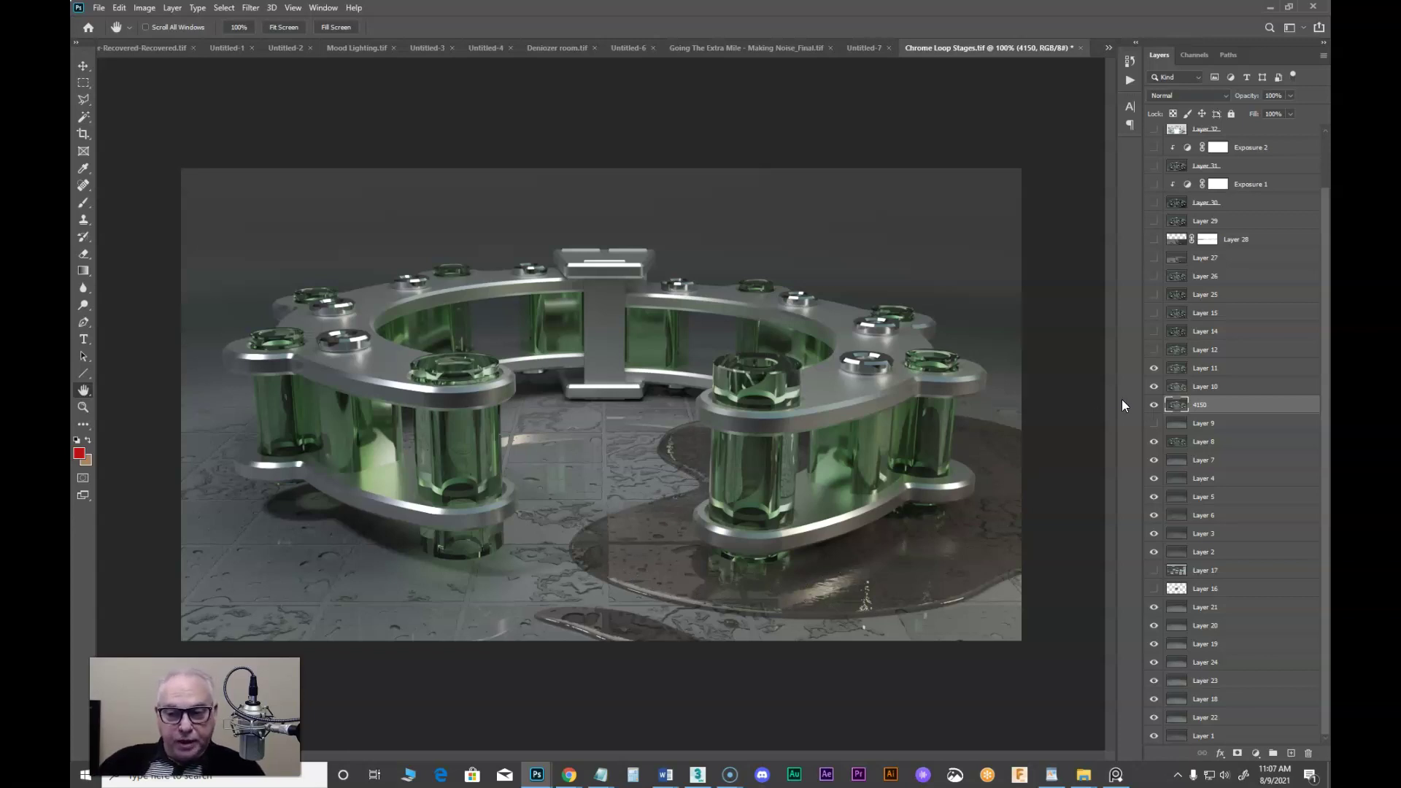
{"action": "left_click", "coordinate": [1153, 368]}
{"action": "left_click", "coordinate": [1154, 349]}
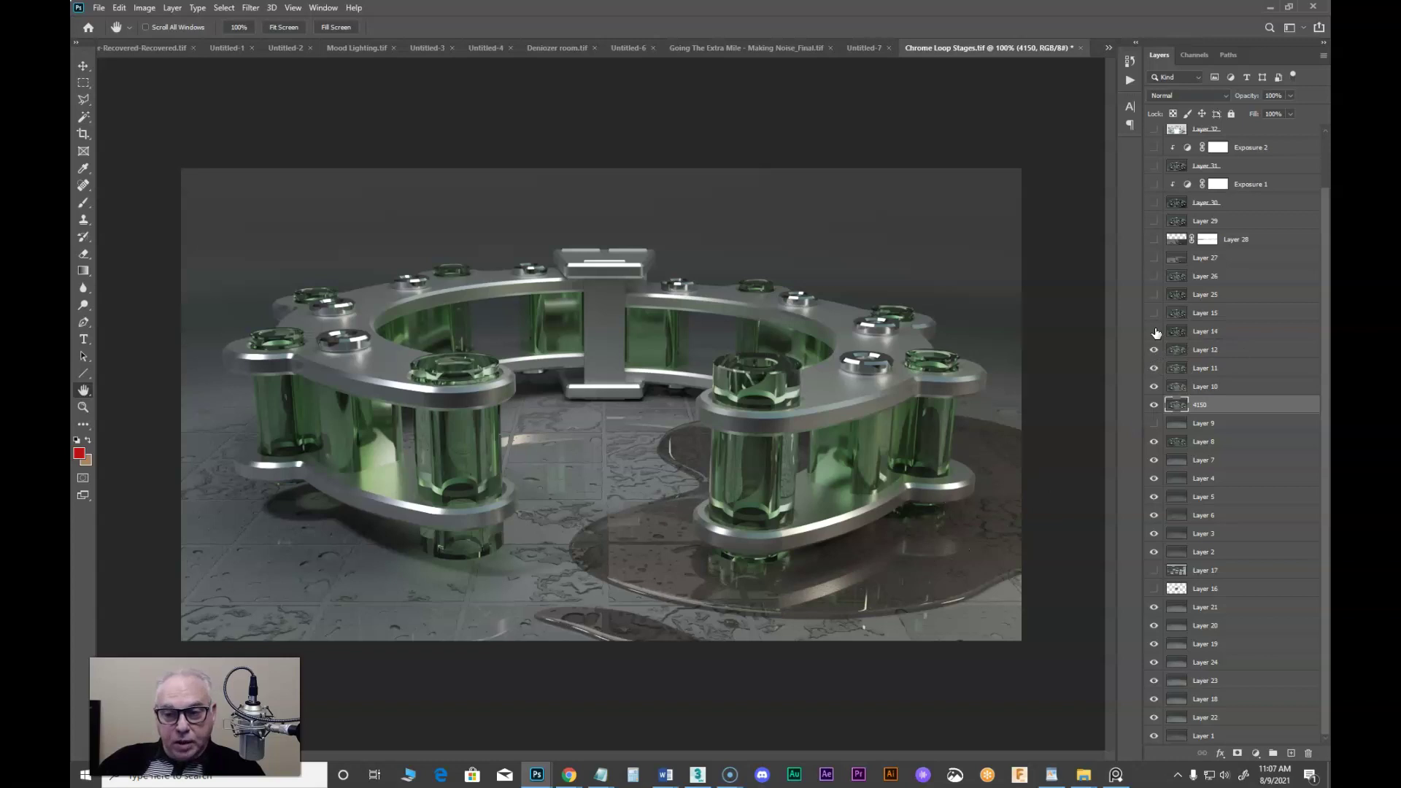
Toggle Layer 14 to compare the braided cable render with Layer 12, leaving Layer 14 shown.
{"action": "left_click", "coordinate": [1153, 332]}
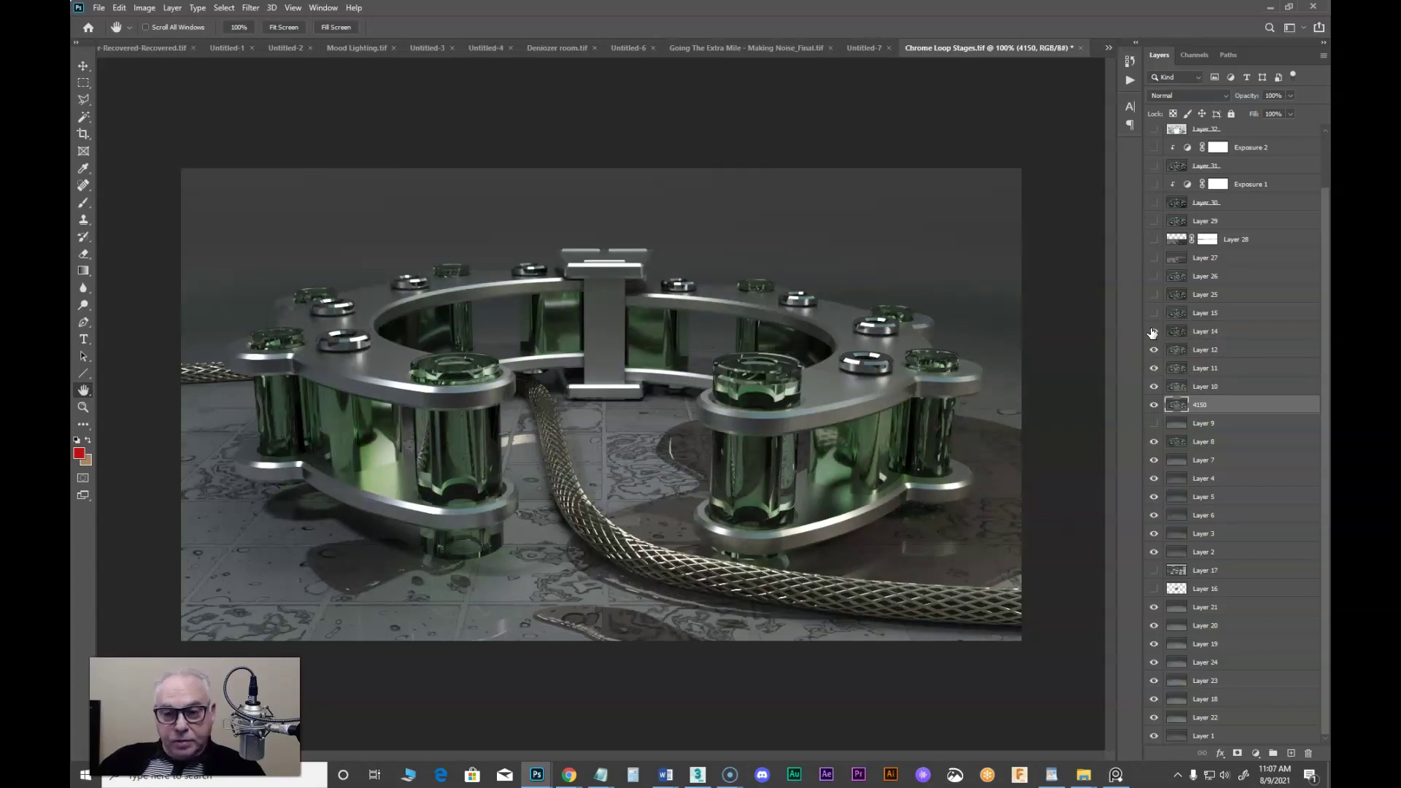
{"action": "left_click", "coordinate": [1153, 331]}
{"action": "left_click", "coordinate": [1153, 332]}
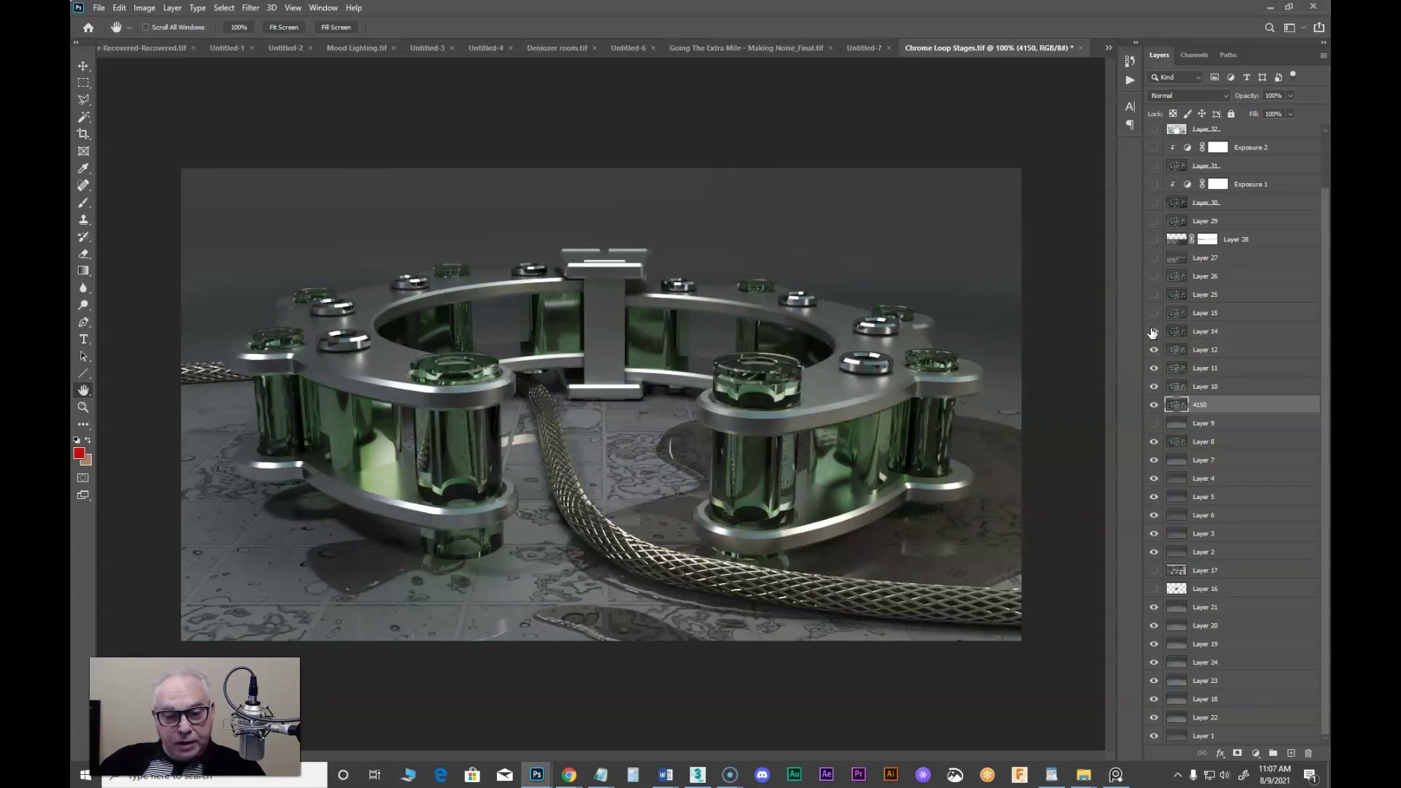
{"action": "left_click", "coordinate": [1153, 332]}
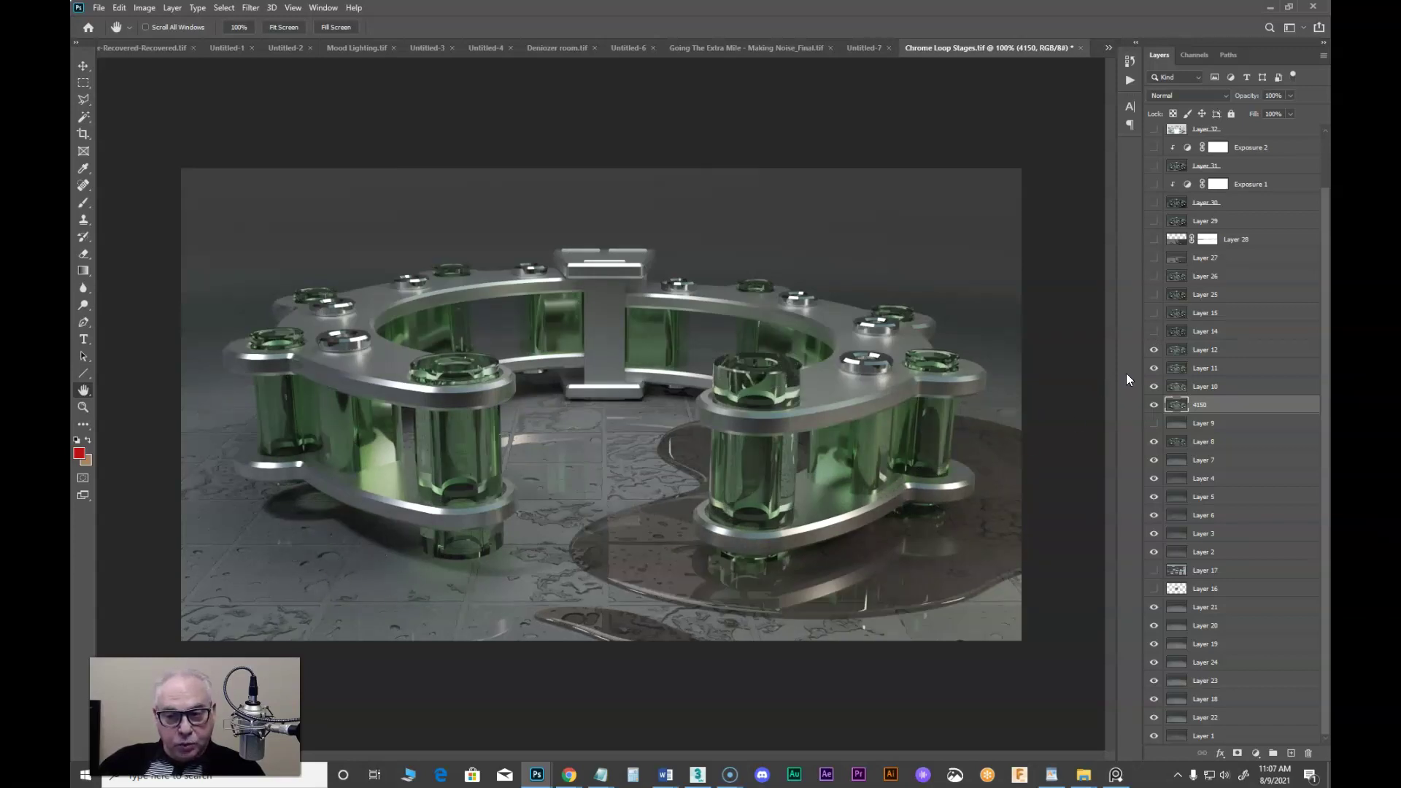
{"action": "left_click", "coordinate": [1152, 332]}
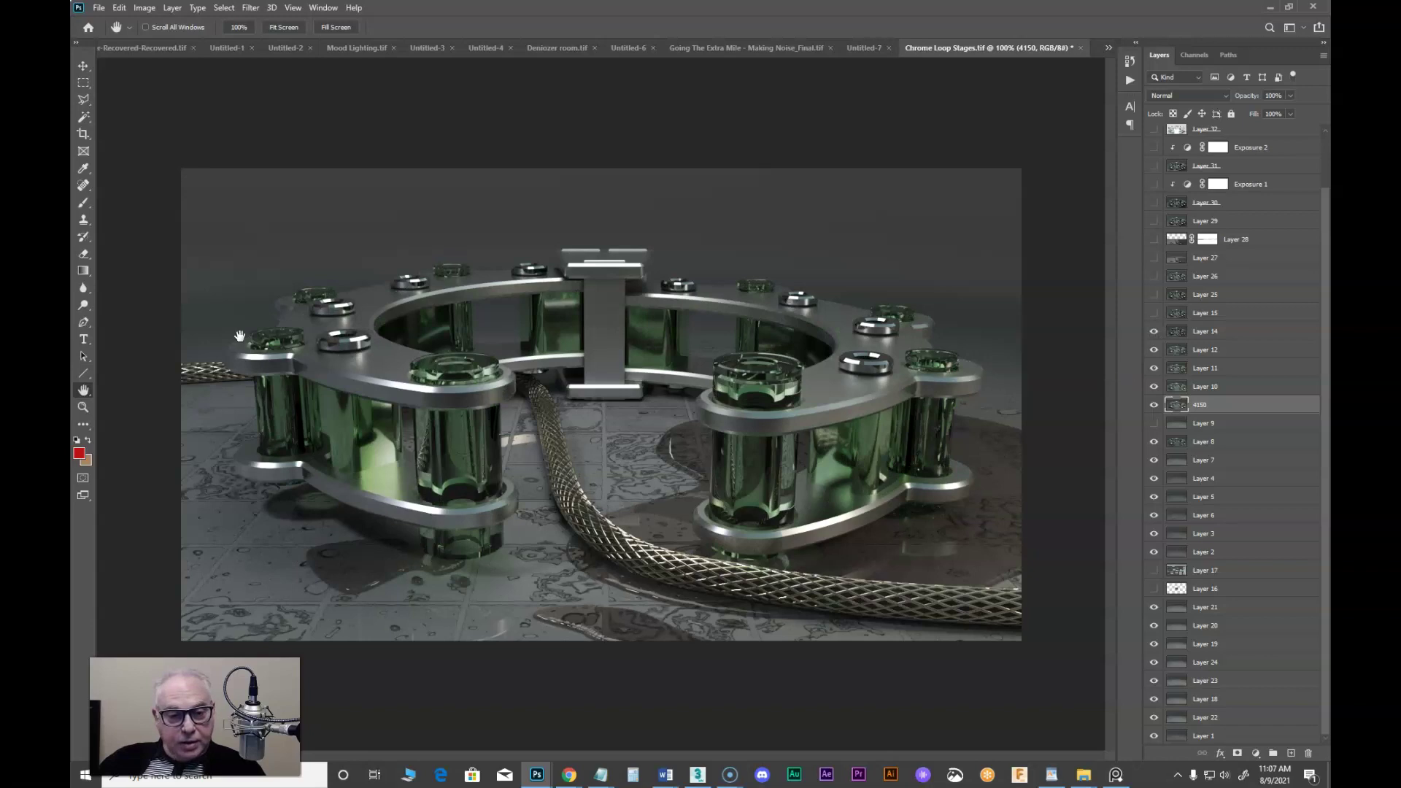
Show Layer 15, toggle Layer 25 repeatedly to compare the two renders, and leave Layer 25 shown and selected.
{"action": "left_click", "coordinate": [1155, 314]}
{"action": "left_click", "coordinate": [1154, 295]}
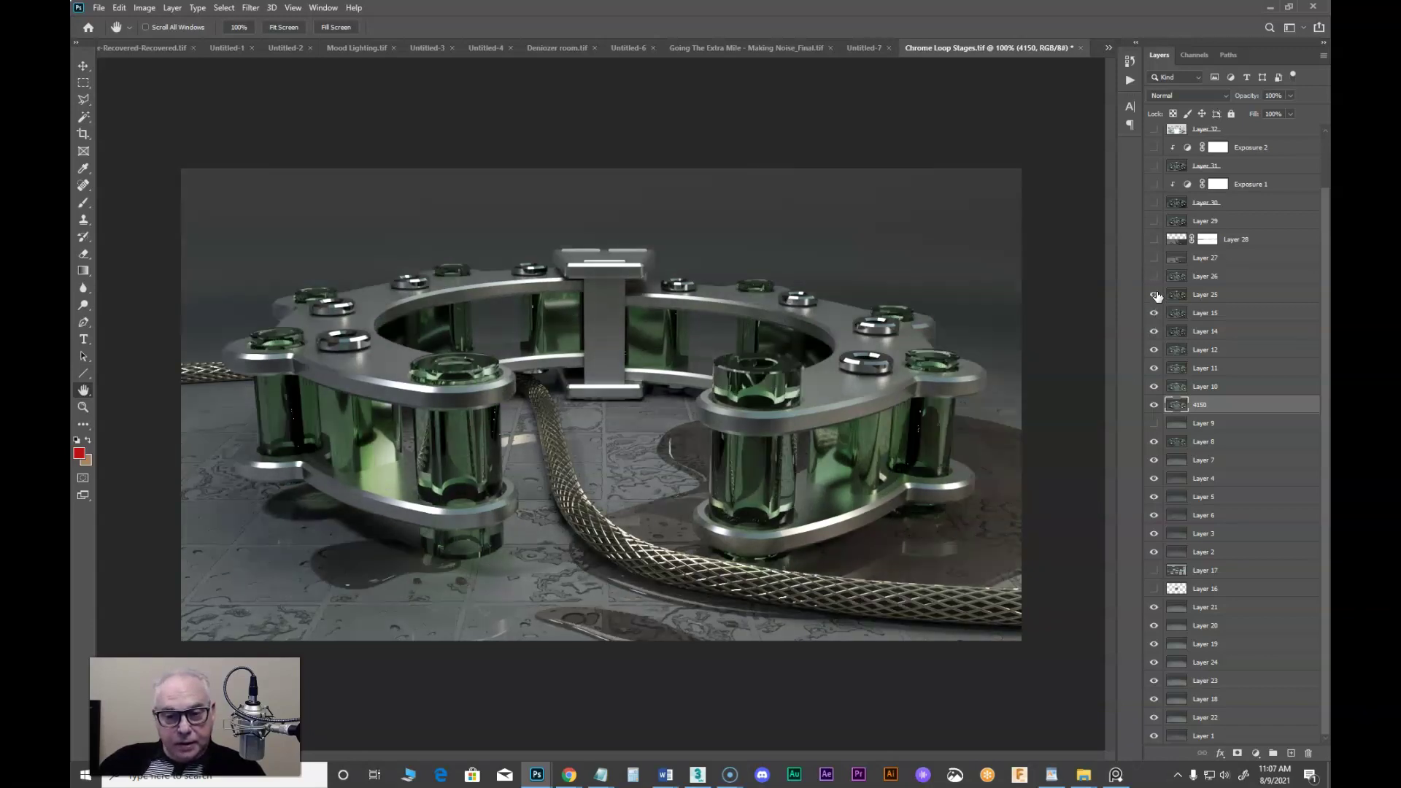
{"action": "left_click", "coordinate": [1154, 294]}
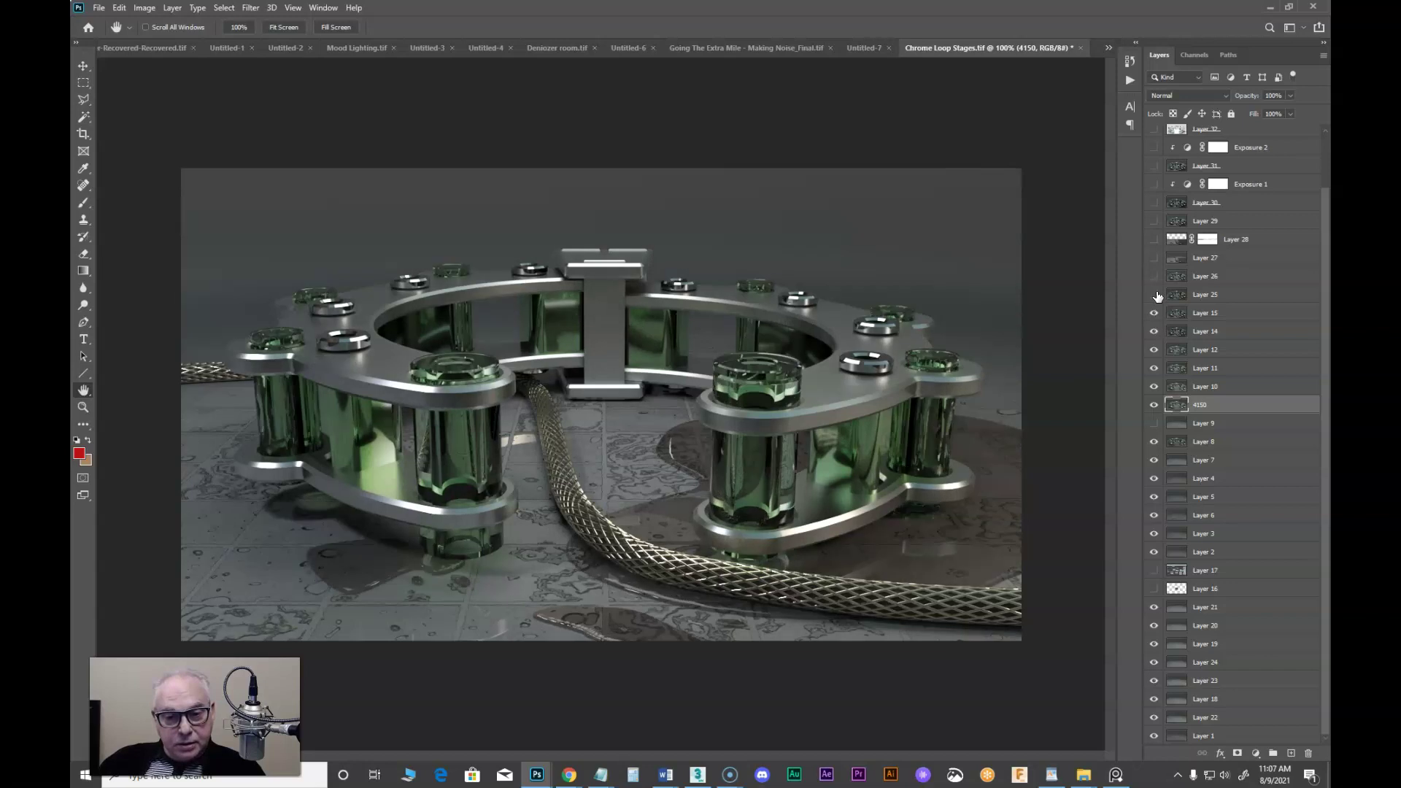
{"action": "left_click", "coordinate": [1154, 295]}
{"action": "left_click", "coordinate": [1154, 295]}
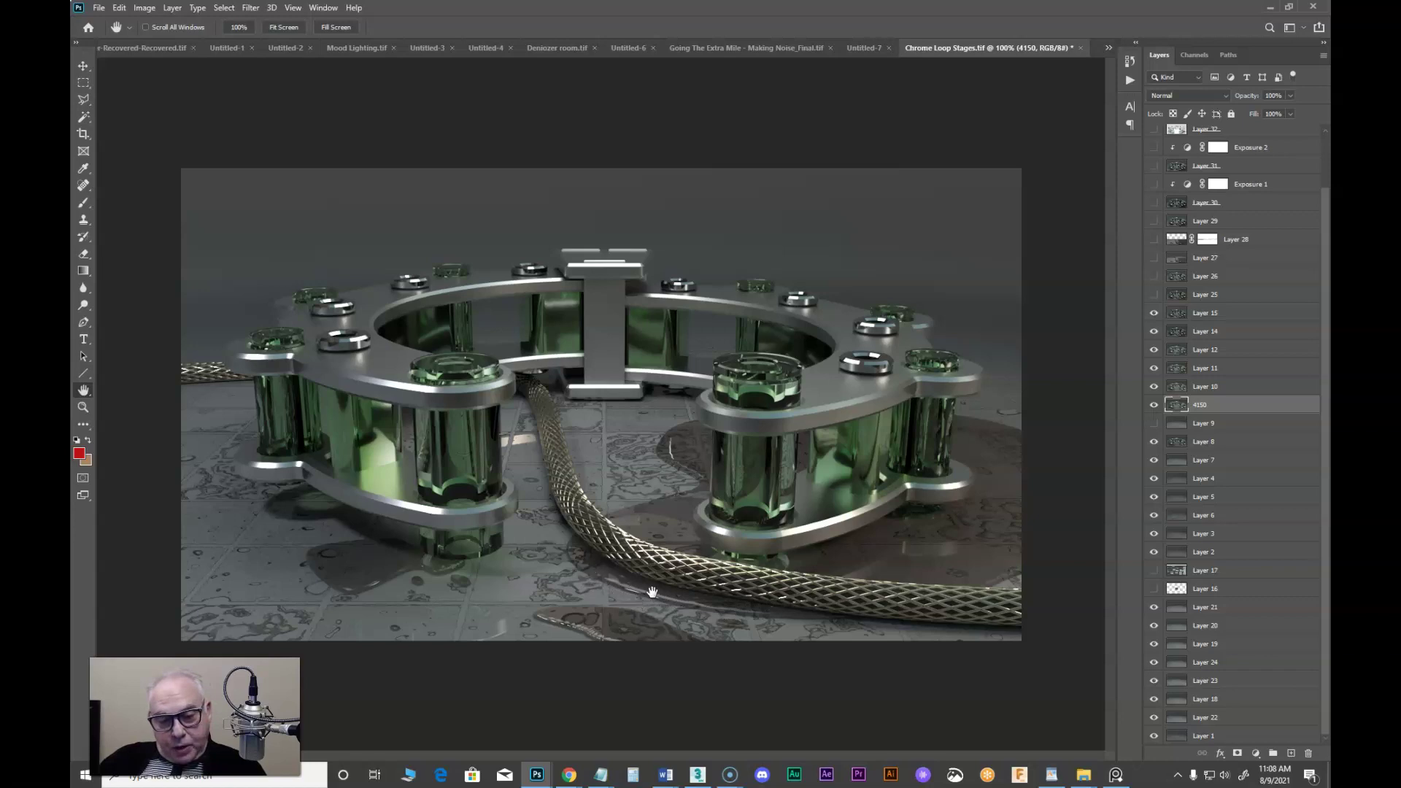
{"action": "left_click", "coordinate": [1153, 295]}
{"action": "left_click", "coordinate": [1205, 294]}
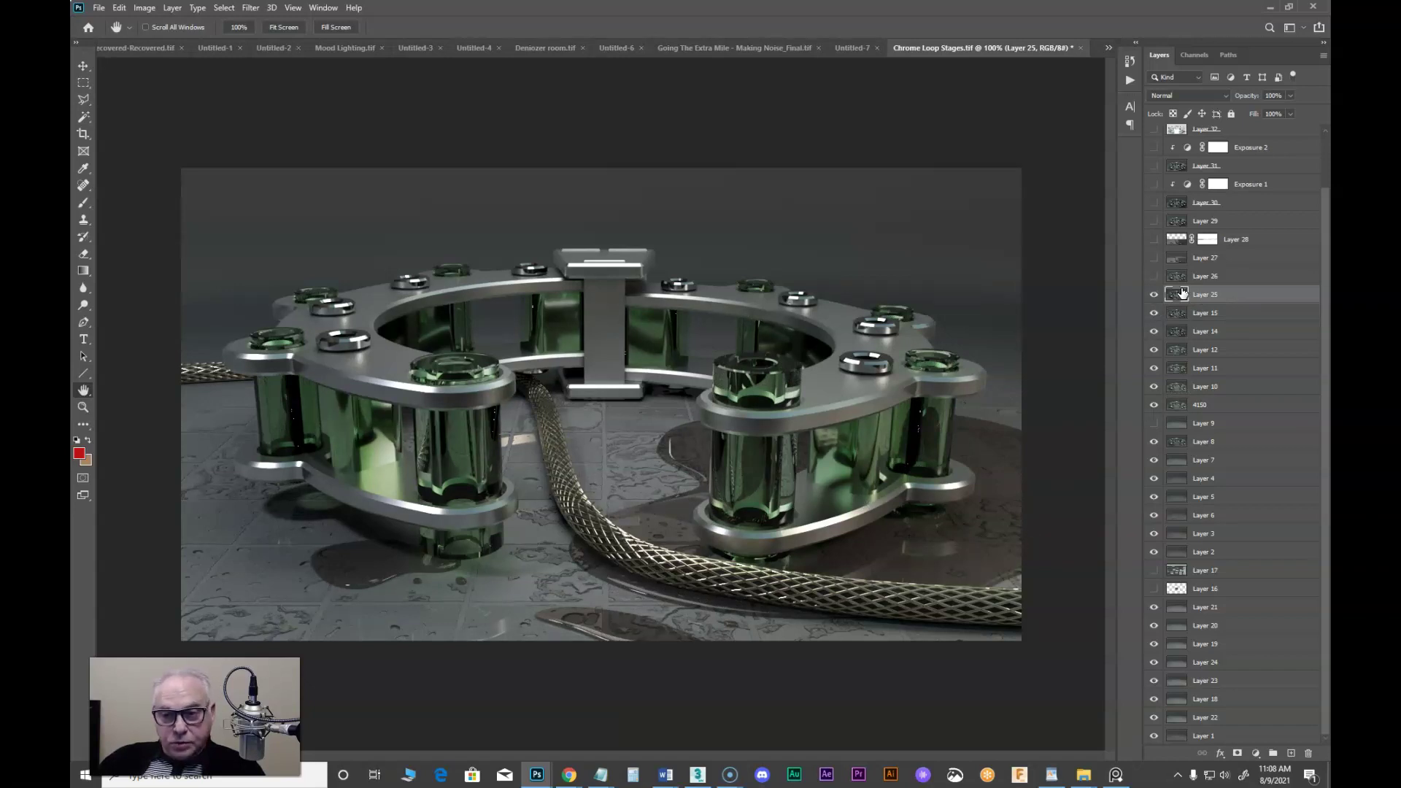
Show Layer 26 and toggle Layer 27 to compare the full render with the cable and puddles without the loop.
{"action": "left_click", "coordinate": [1154, 276]}
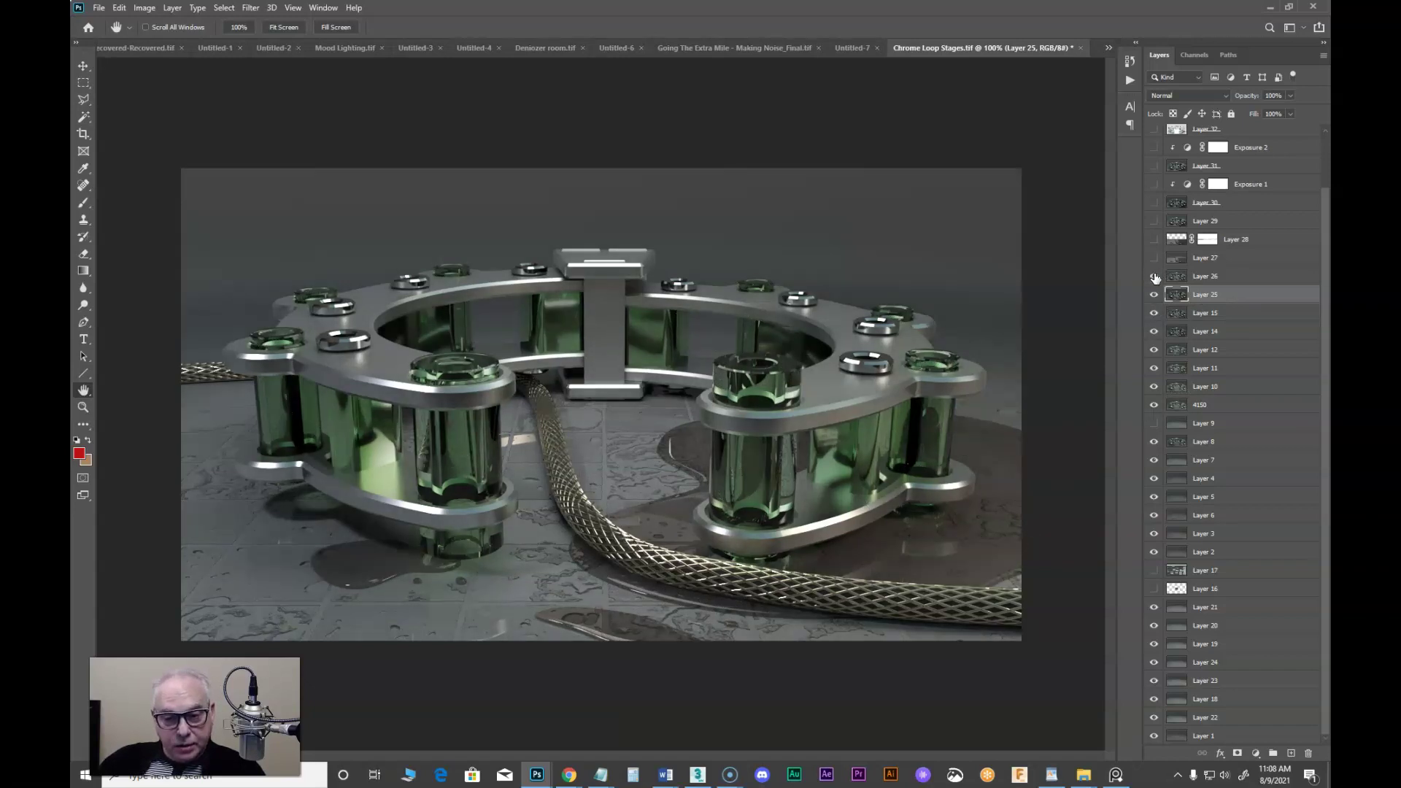
{"action": "left_click", "coordinate": [1154, 258]}
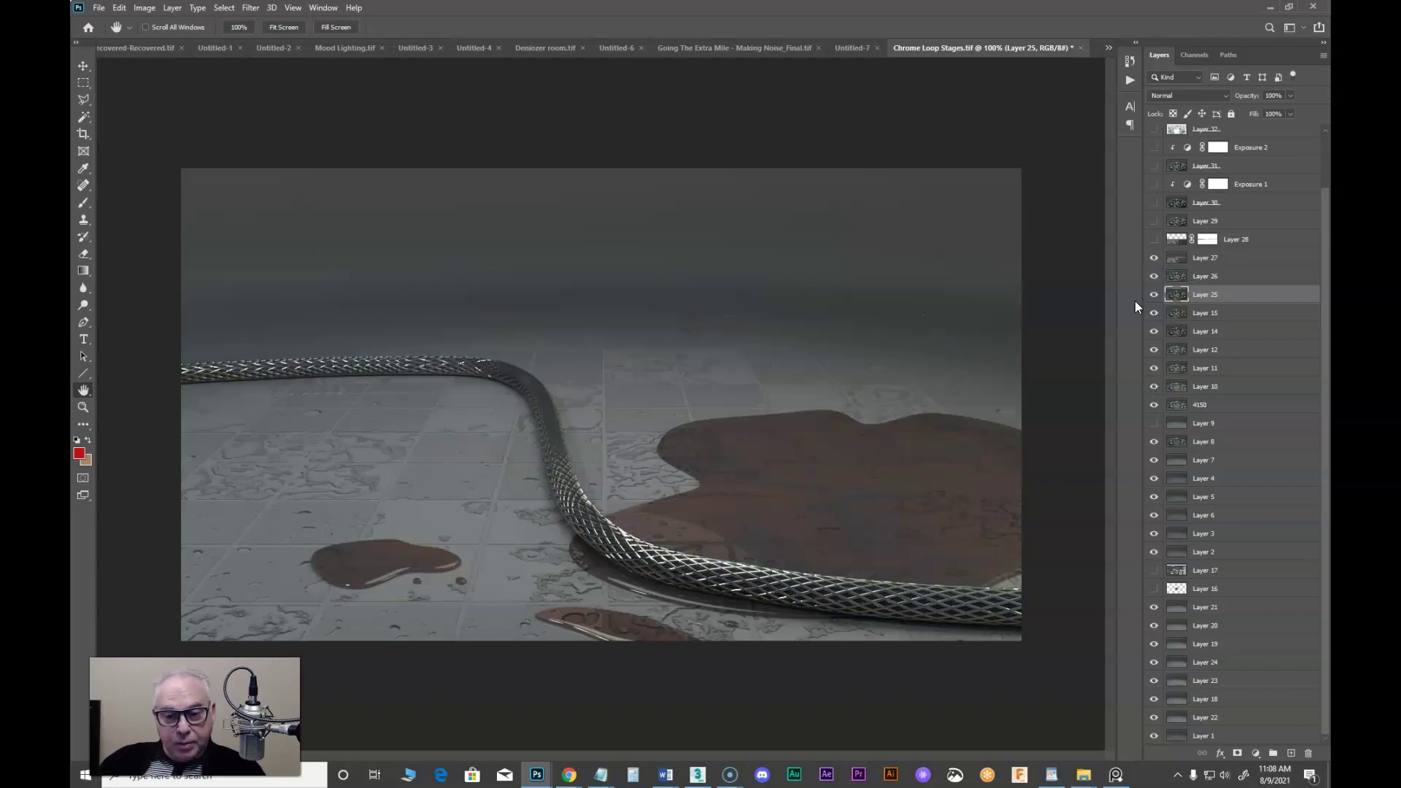
{"action": "left_click", "coordinate": [1154, 258]}
{"action": "left_click", "coordinate": [1155, 258]}
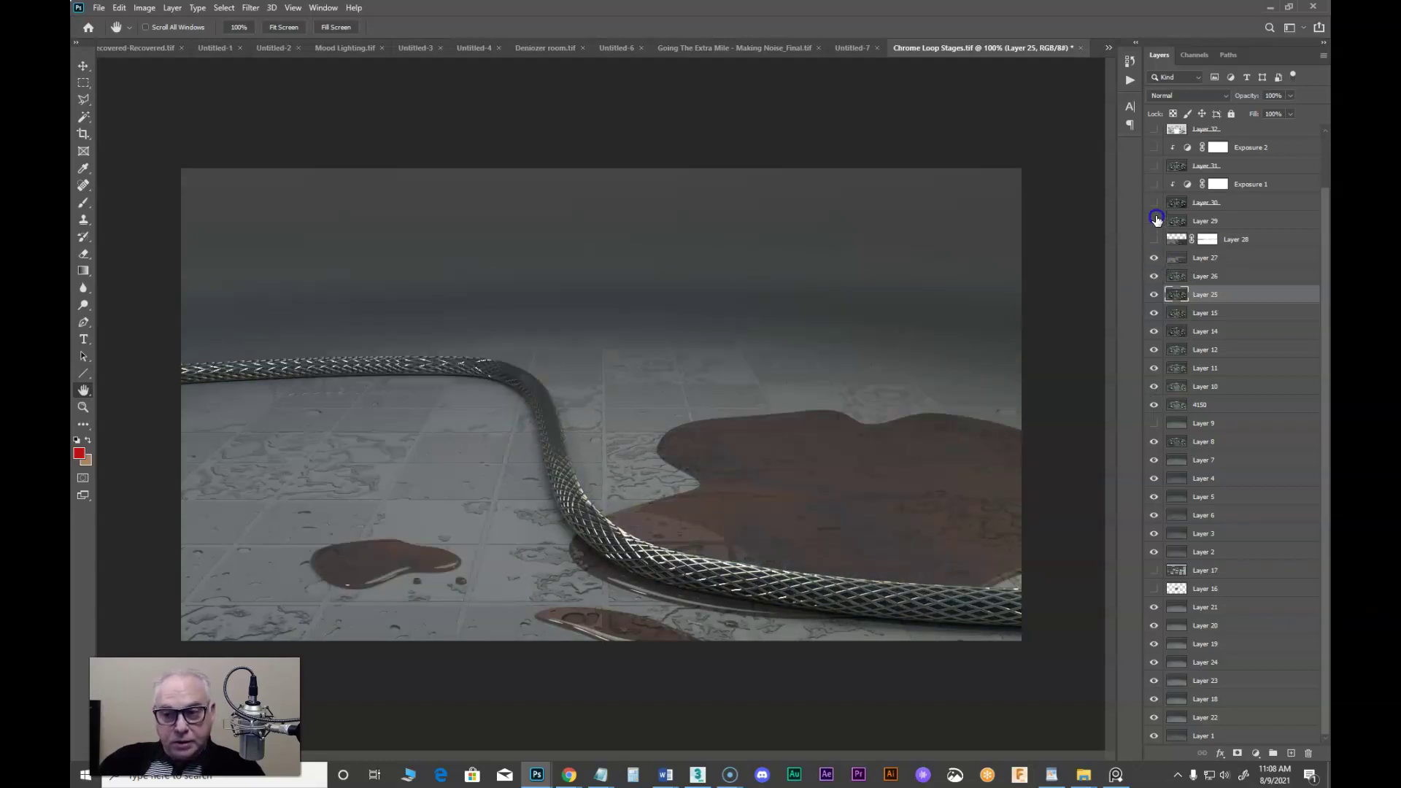
Show Layers 30, 31 and 35 to reach the brightened full render, and select Layer 35.
{"action": "left_click", "coordinate": [1154, 202]}
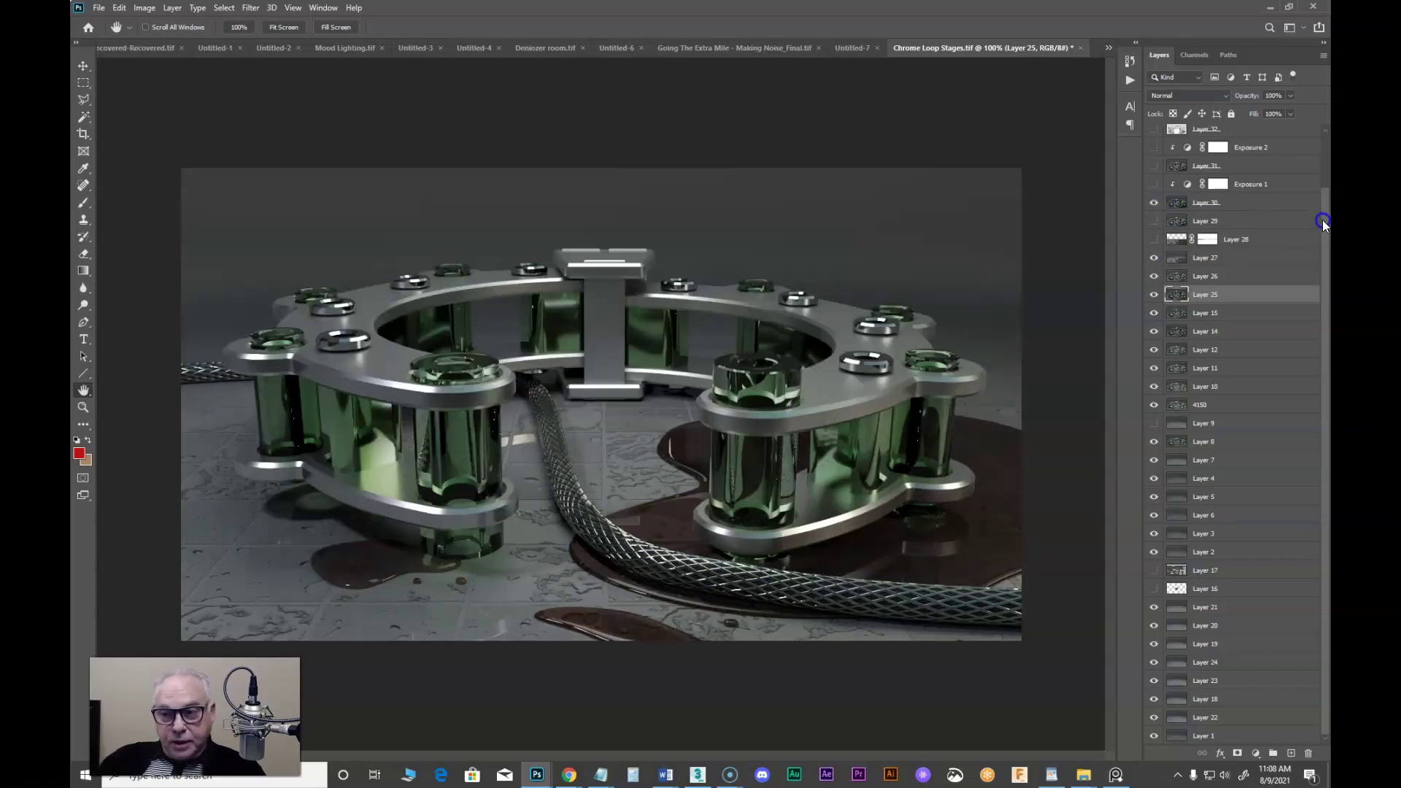
{"action": "scroll", "coordinate": [1322, 221], "scroll_direction": "up", "scroll_amount": 2}
{"action": "left_click", "coordinate": [1153, 225]}
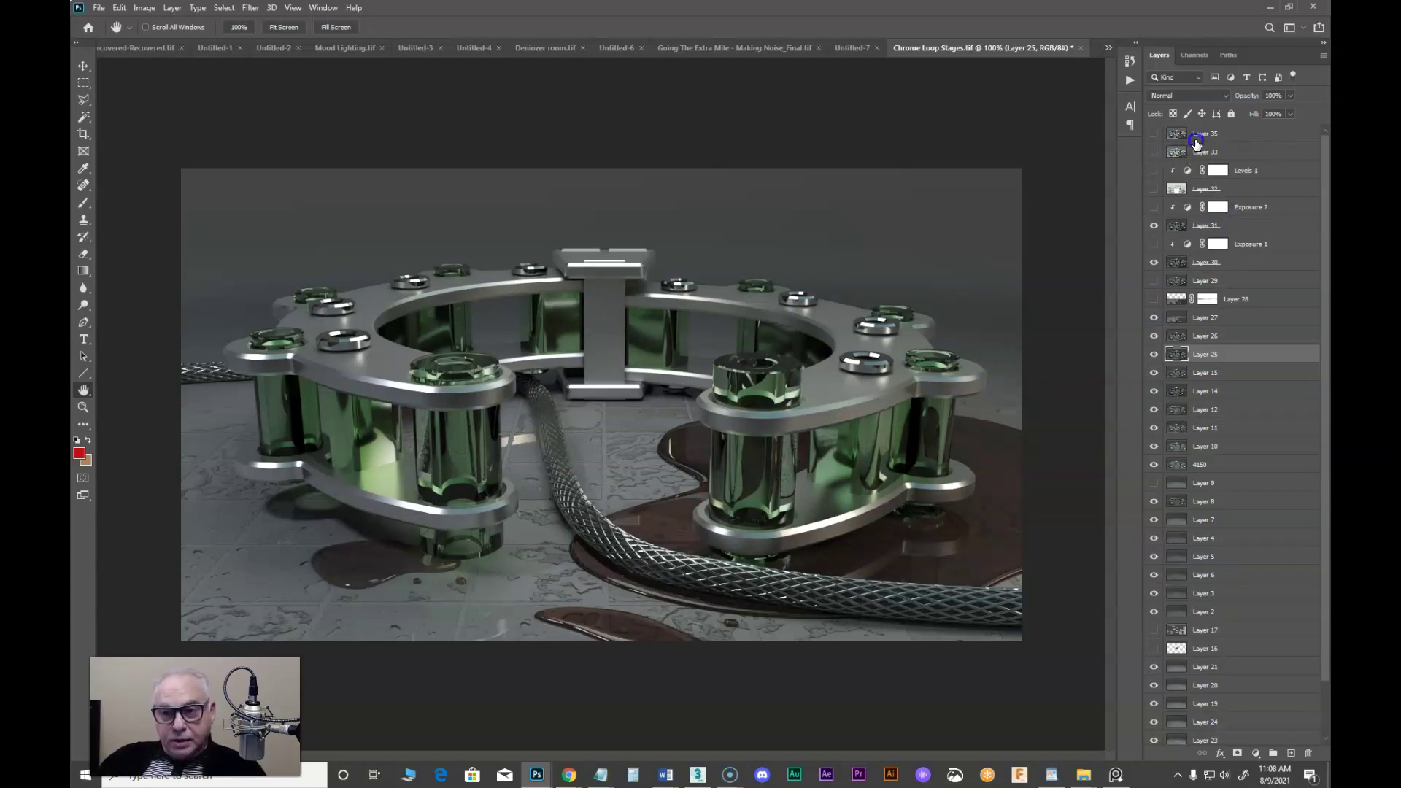
{"action": "left_click", "coordinate": [1152, 135]}
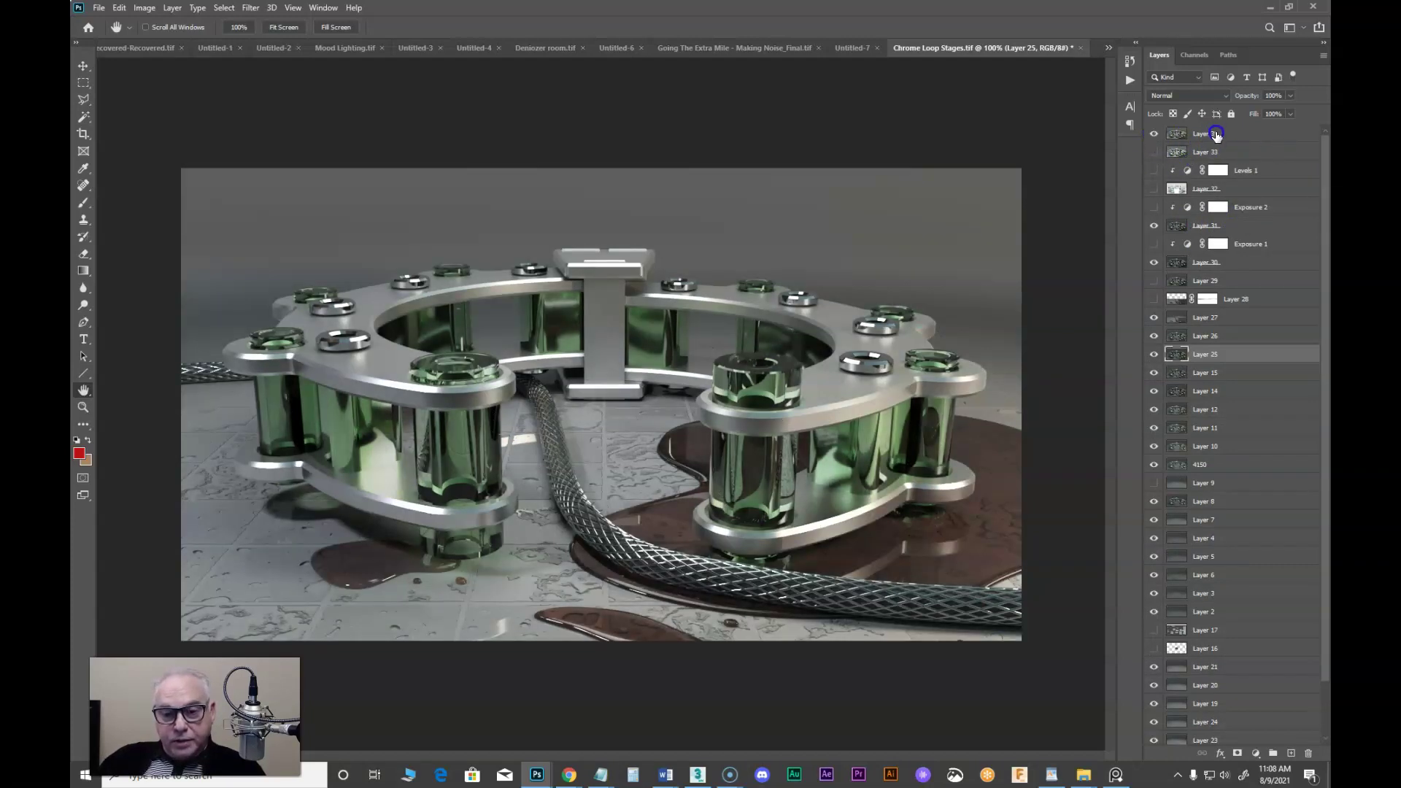
{"action": "left_click", "coordinate": [1216, 134]}
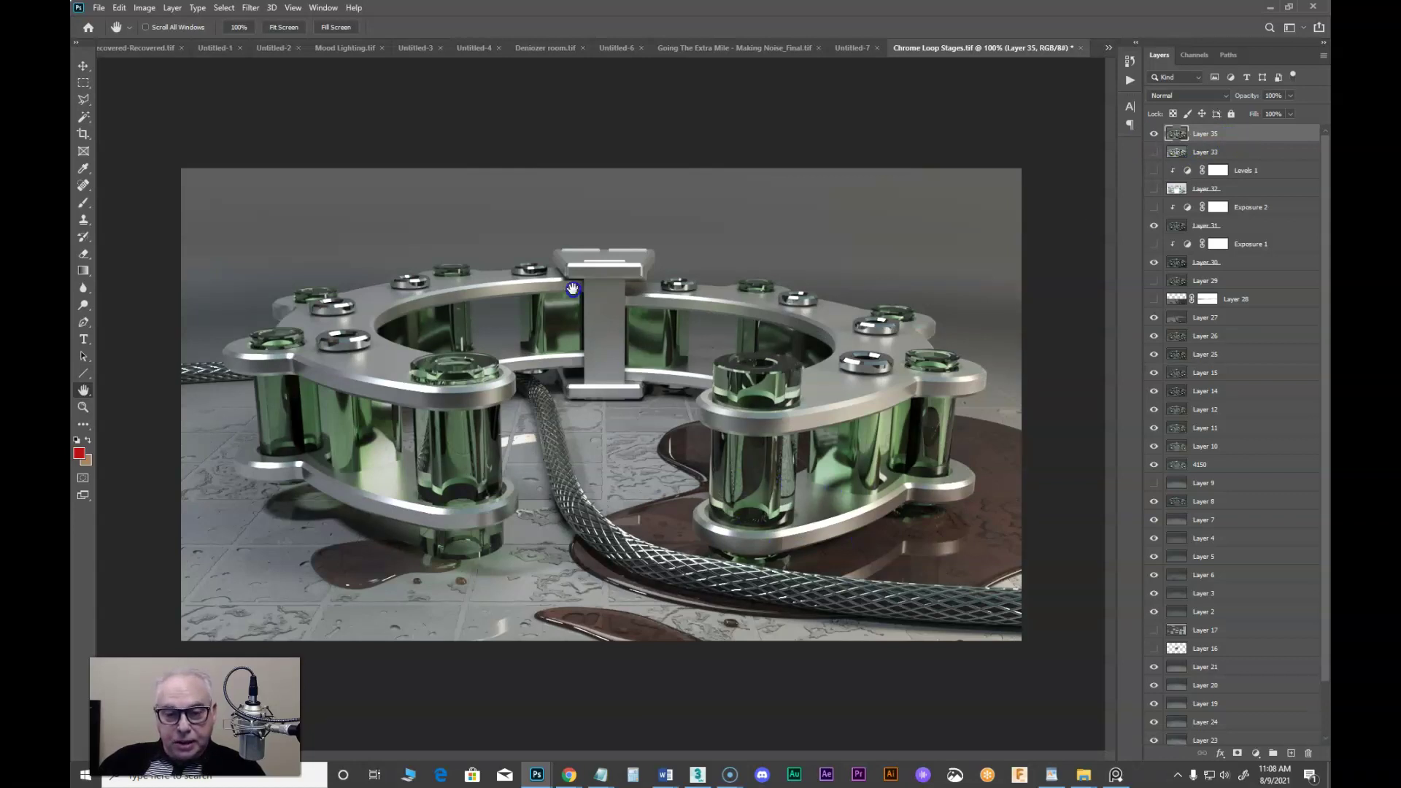